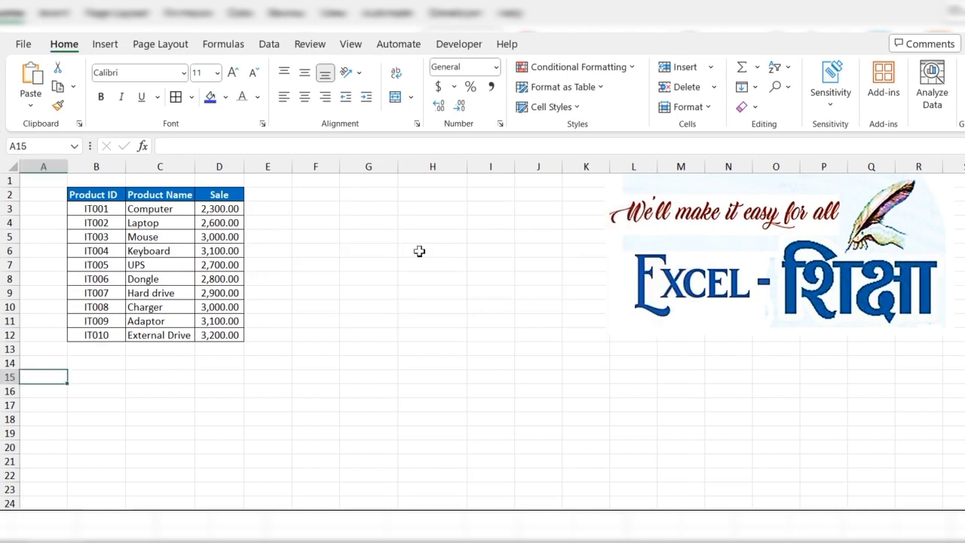
Step: Search the sheet for product ID IT006 with Find, and close the search dialog
{"action": "key", "text": "ctrl+f"}
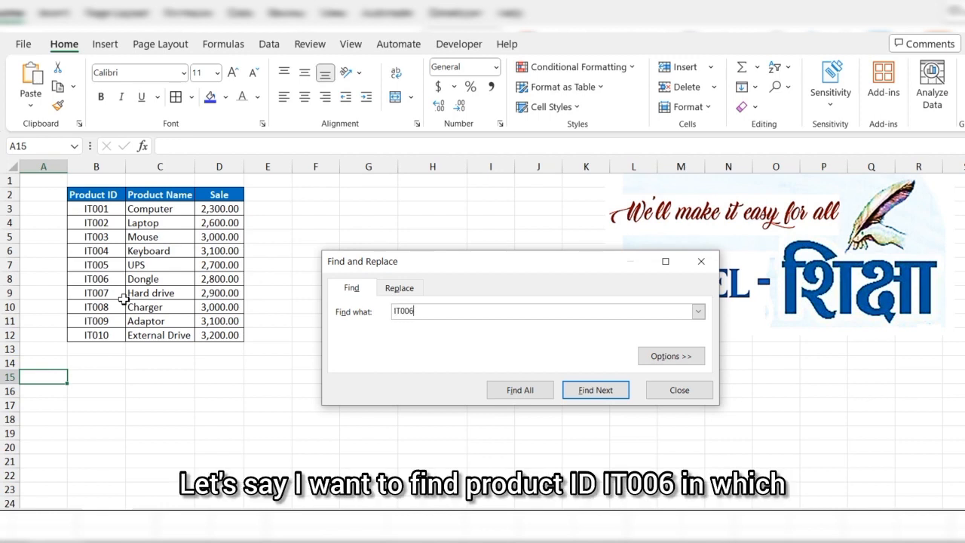
{"action": "key", "text": "Return"}
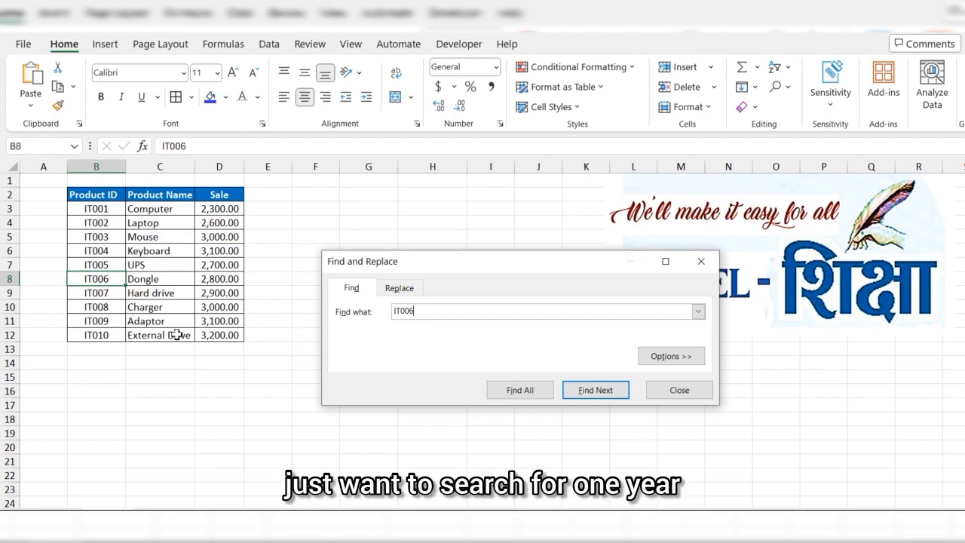
{"action": "left_click", "coordinate": [230, 281]}
{"action": "left_click", "coordinate": [422, 213]}
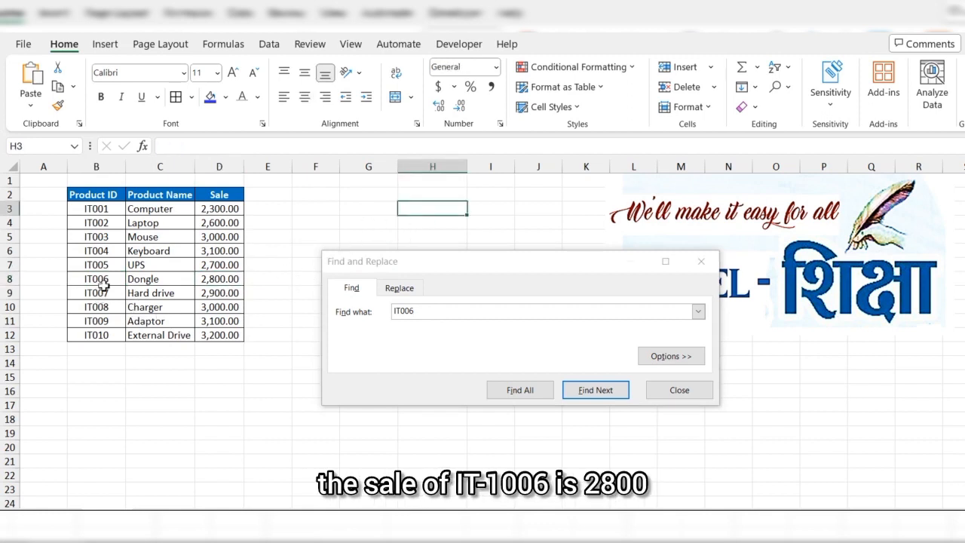
{"action": "left_click", "coordinate": [702, 262]}
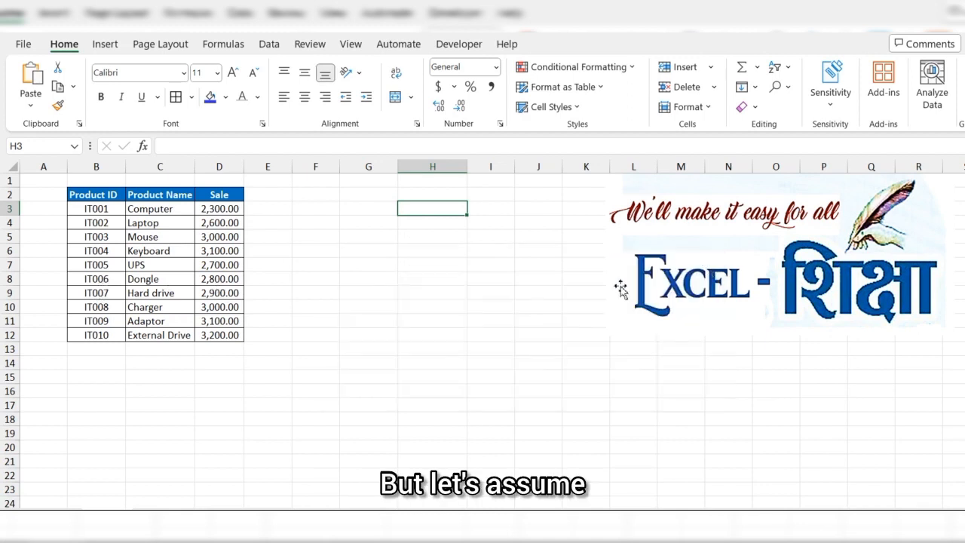
Step: Copy the Product ID and Sale headers from the source table into G2 and H2
{"action": "left_click", "coordinate": [82, 195]}
{"action": "key", "text": "ctrl+c"}
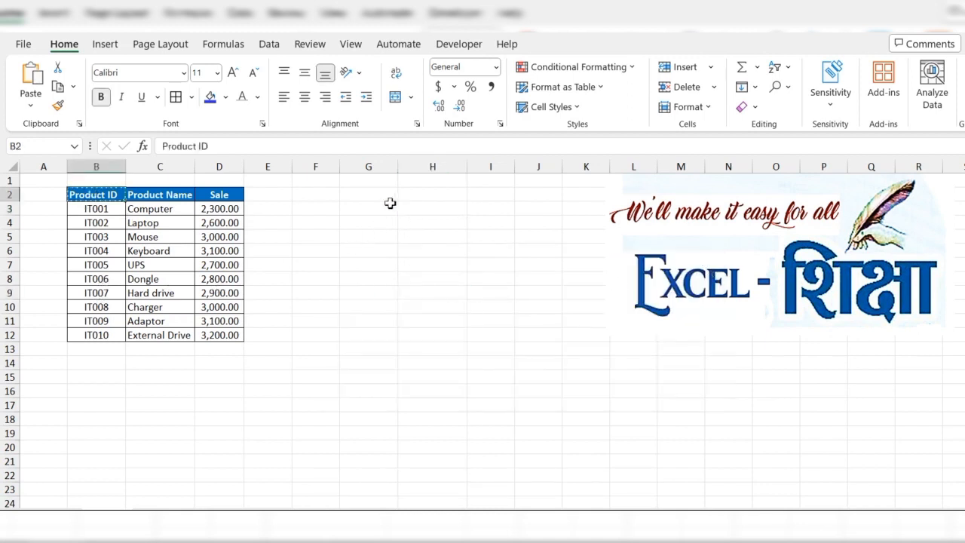
{"action": "left_click", "coordinate": [378, 196]}
{"action": "key", "text": "ctrl+v"}
{"action": "key", "text": "ctrl"}
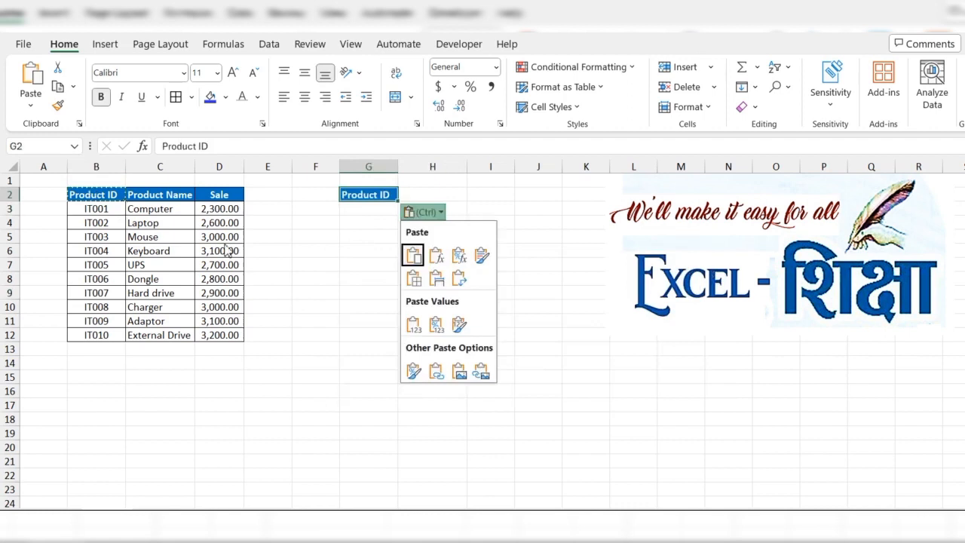
{"action": "left_click", "coordinate": [226, 198]}
{"action": "key", "text": "ctrl+c"}
{"action": "left_click", "coordinate": [436, 198]}
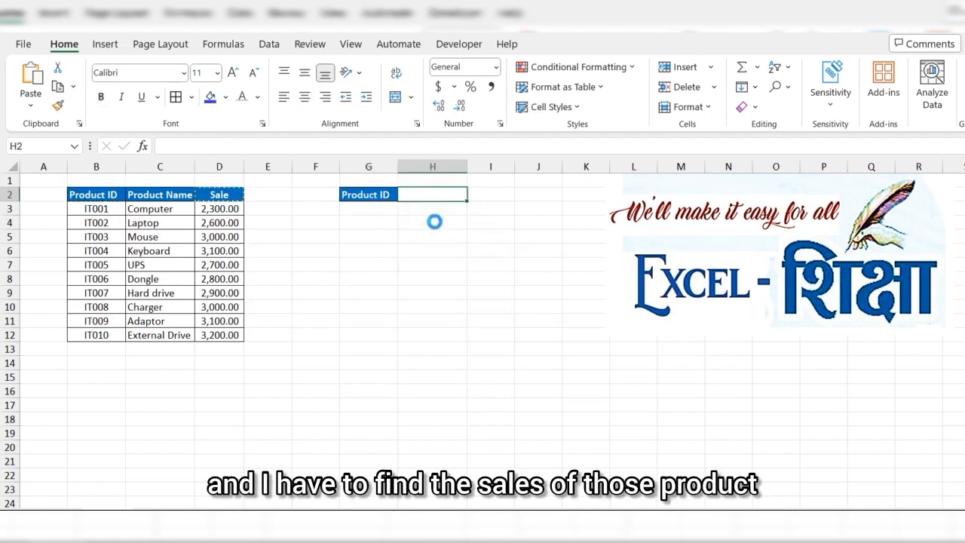
{"action": "key", "text": "ctrl+v"}
{"action": "left_click", "coordinate": [414, 250]}
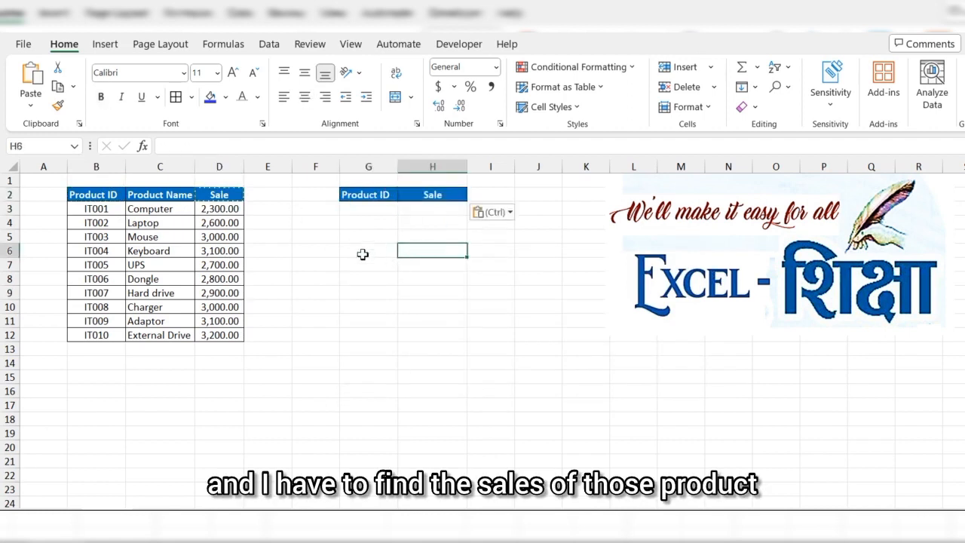
Step: Copy product IDs IT003 and IT008 from the source table into G3 and G4
{"action": "left_click", "coordinate": [97, 237]}
{"action": "key", "text": "ctrl+c"}
{"action": "left_click", "coordinate": [363, 211]}
{"action": "key", "text": "ctrl+v"}
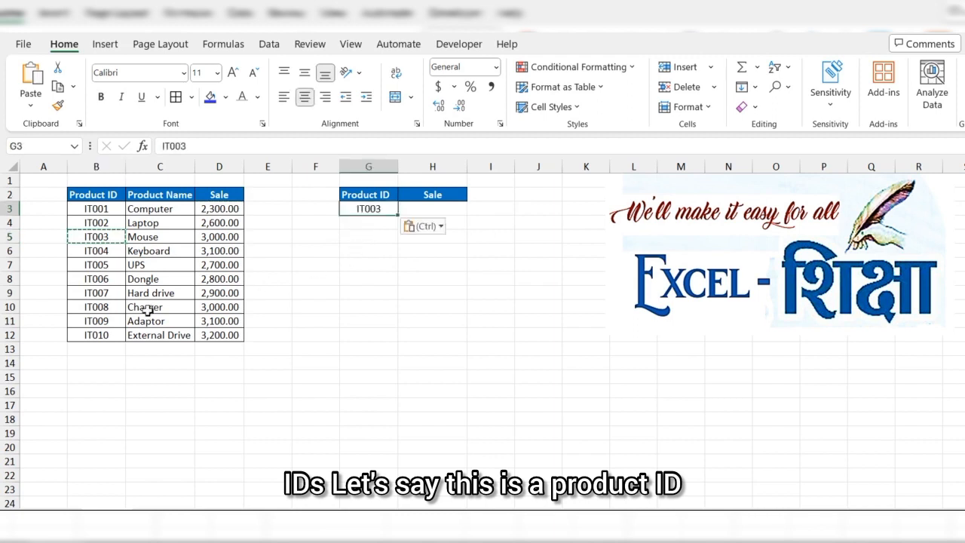
{"action": "left_click", "coordinate": [120, 308]}
{"action": "key", "text": "ctrl+c"}
{"action": "left_click", "coordinate": [376, 218]}
{"action": "key", "text": "ctrl+v"}
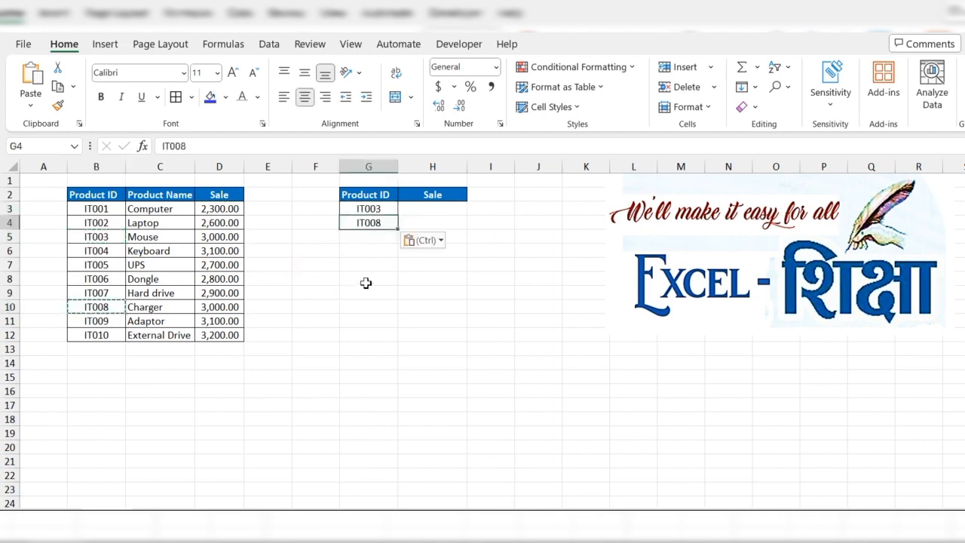
Step: Apply borders to all cells of the small lookup table G2:H4
{"action": "left_click", "coordinate": [367, 280]}
{"action": "left_click_drag", "start_coordinate": [377, 198], "coordinate": [416, 230]}
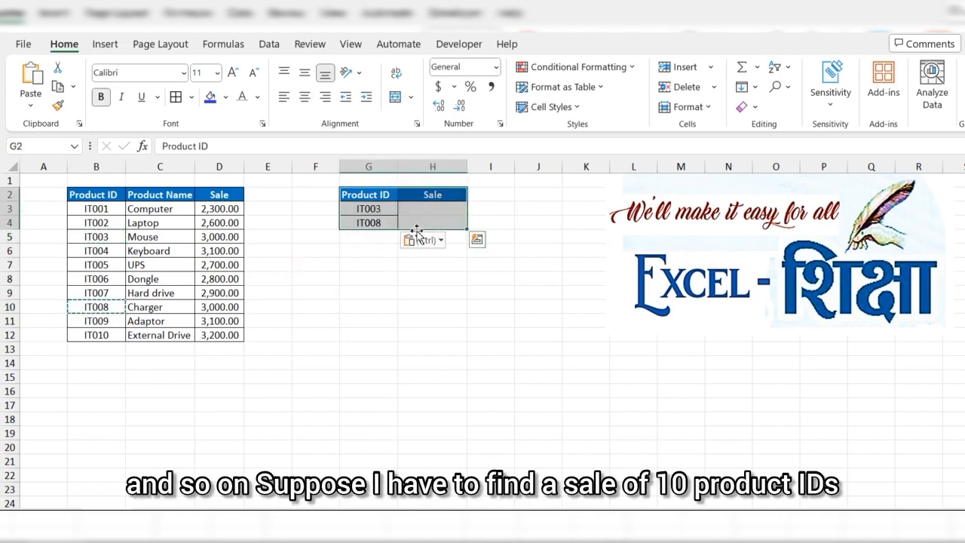
{"action": "key", "text": "Escape"}
{"action": "left_click", "coordinate": [391, 291]}
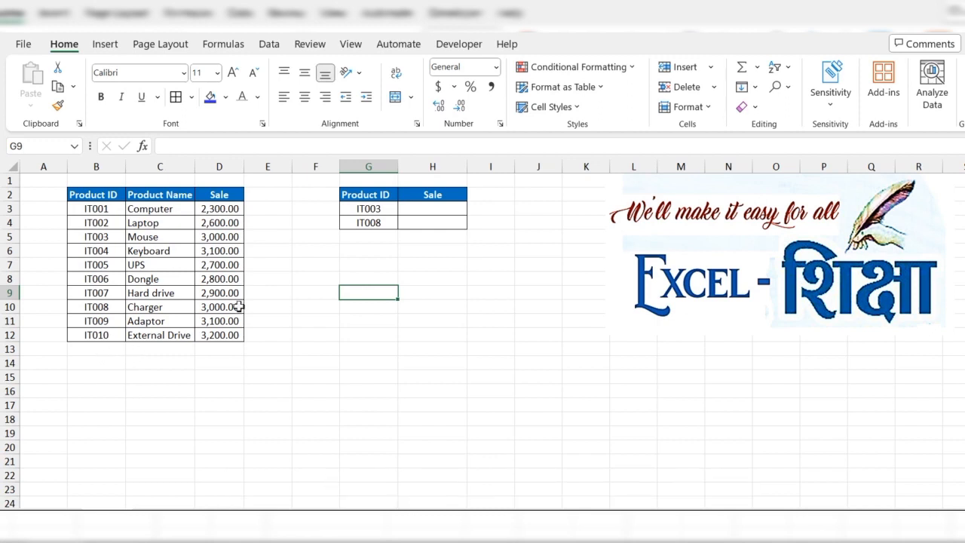
Step: Enter the formula =LOOKUP(G3,B3:D12) in H3 to return the sale for the product ID in G3
{"action": "left_click", "coordinate": [425, 211]}
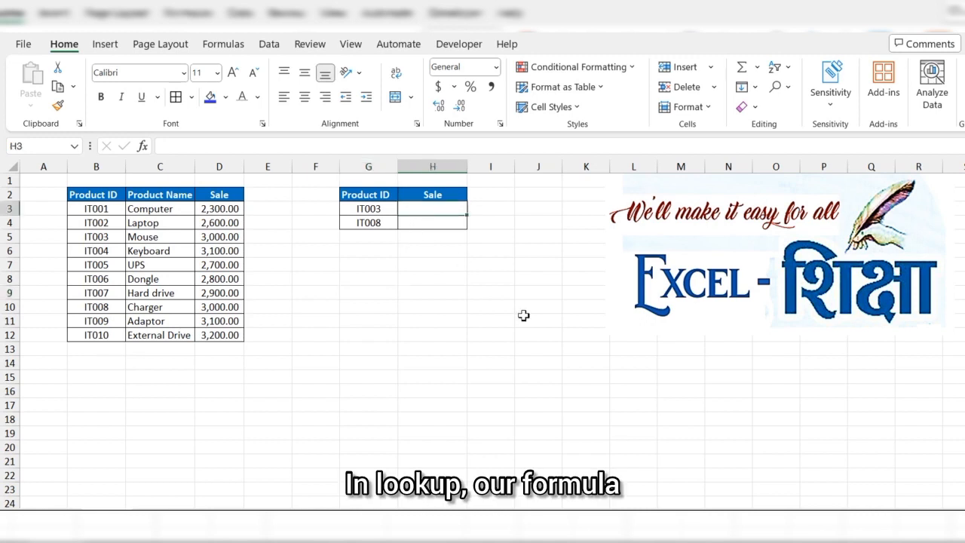
{"action": "type", "text": "="}
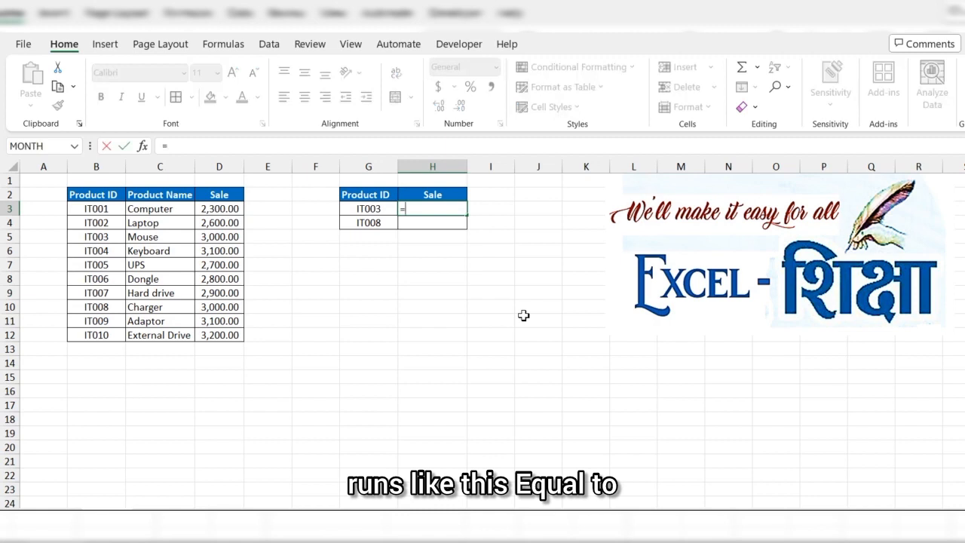
{"action": "type", "text": "look"}
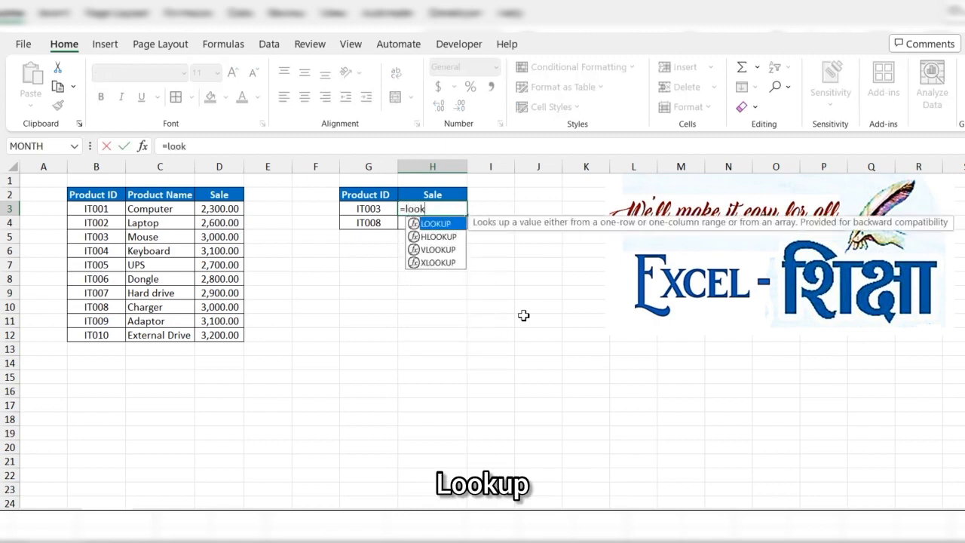
{"action": "key", "text": "Tab"}
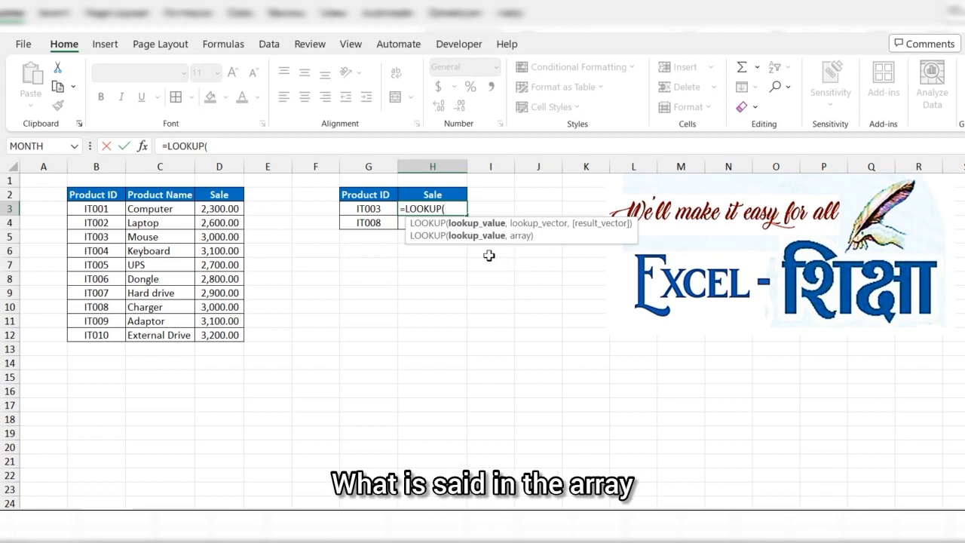
{"action": "left_click", "coordinate": [368, 209]}
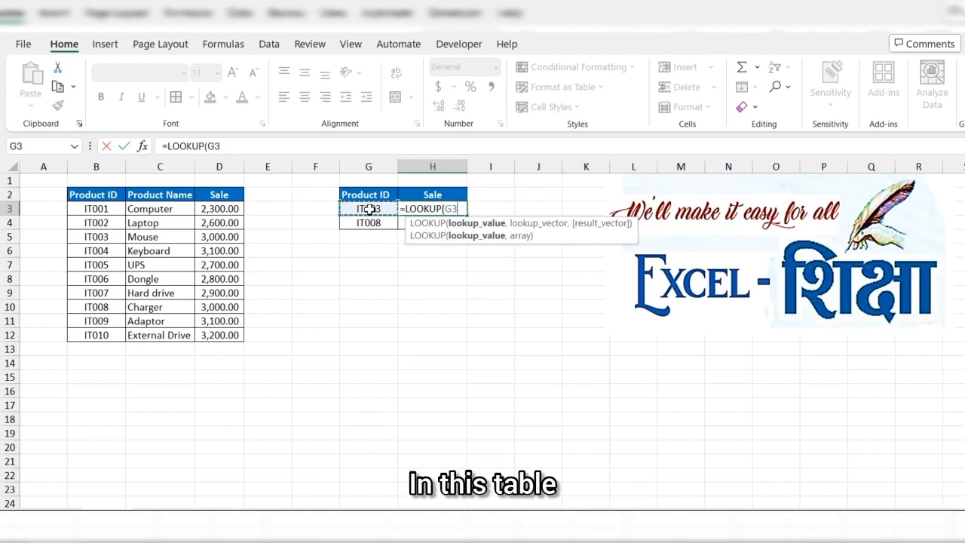
{"action": "type", "text": ","}
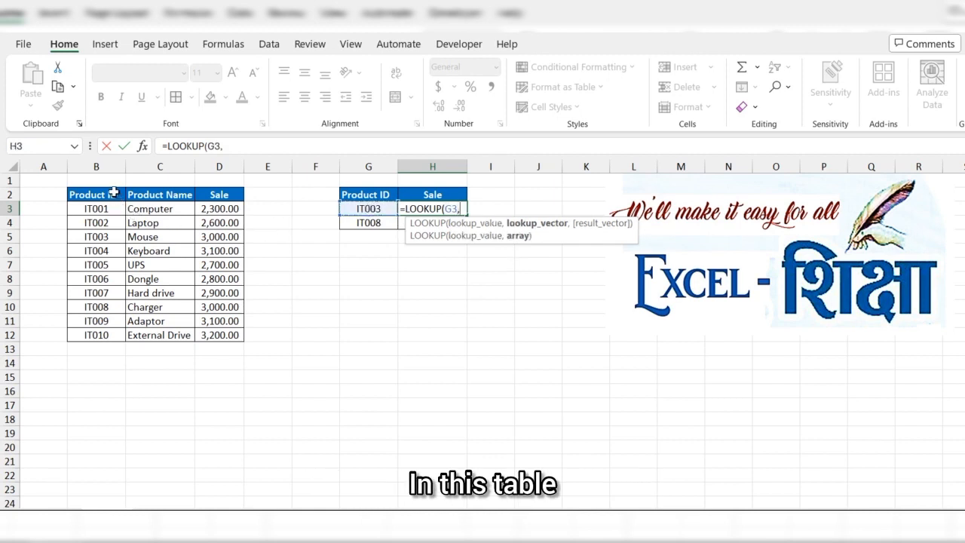
{"action": "left_click_drag", "start_coordinate": [113, 194], "coordinate": [224, 336]}
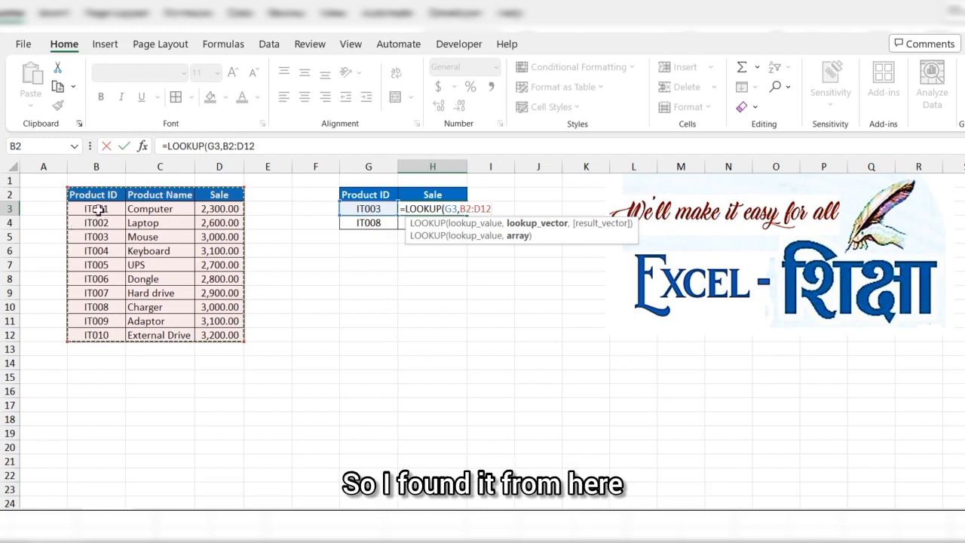
{"action": "left_click_drag", "start_coordinate": [98, 211], "coordinate": [230, 339]}
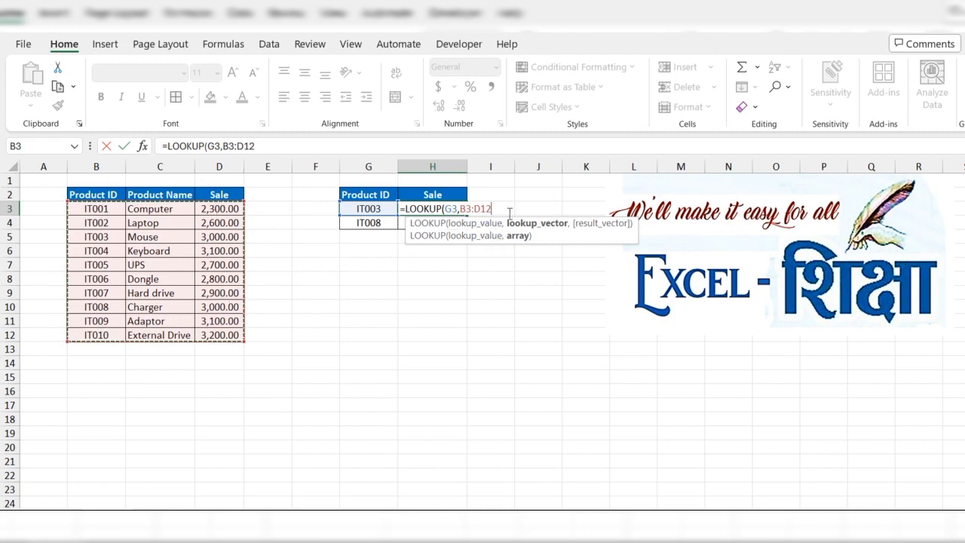
{"action": "type", "text": ")"}
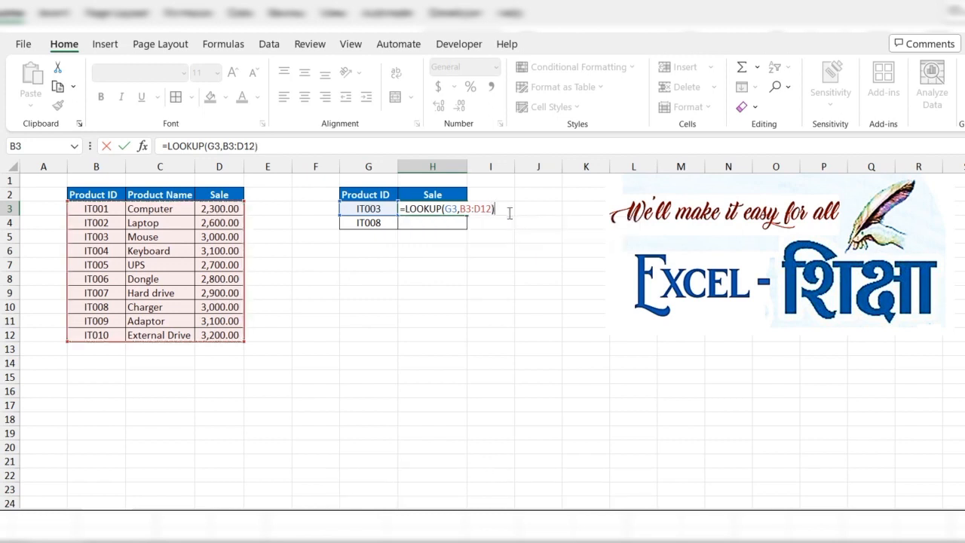
{"action": "key", "text": "Return"}
Step: Compare the lookup result in H3 with the IT003 sale in cell D5 of the source table
{"action": "key", "text": "Up"}
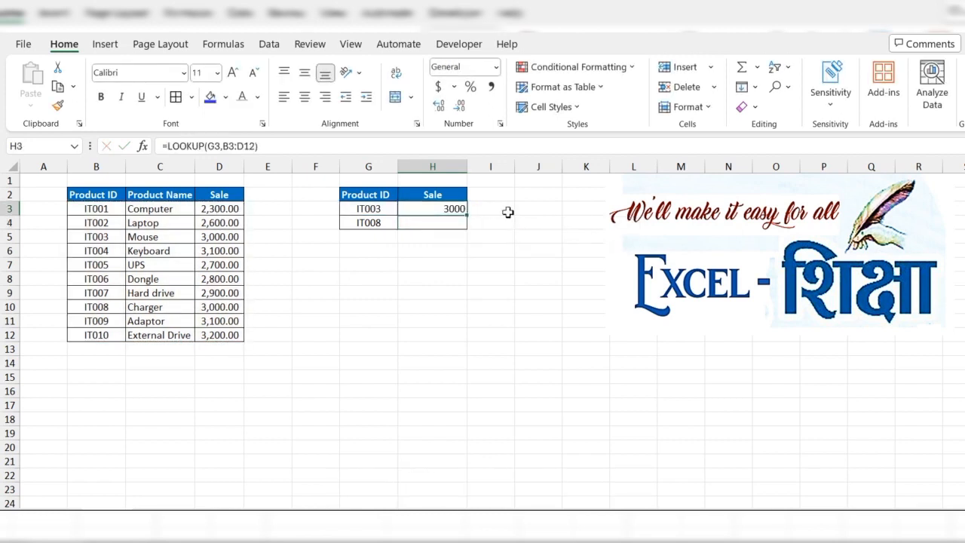
{"action": "key", "text": "Down"}
{"action": "key", "text": "Left"}
{"action": "key", "text": "Left"}
{"action": "key", "text": "Left"}
{"action": "key", "text": "Left"}
{"action": "key", "text": "Down"}
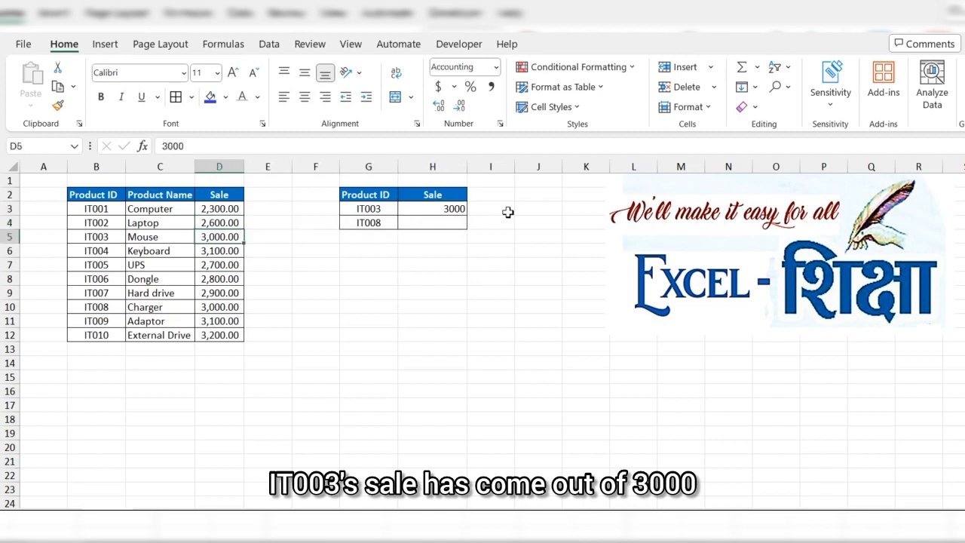
Step: Fill the LOOKUP formula from H3 down into H4
{"action": "key", "text": "Right"}
{"action": "key", "text": "Right"}
{"action": "key", "text": "Right"}
{"action": "key", "text": "Right"}
{"action": "key", "text": "Up"}
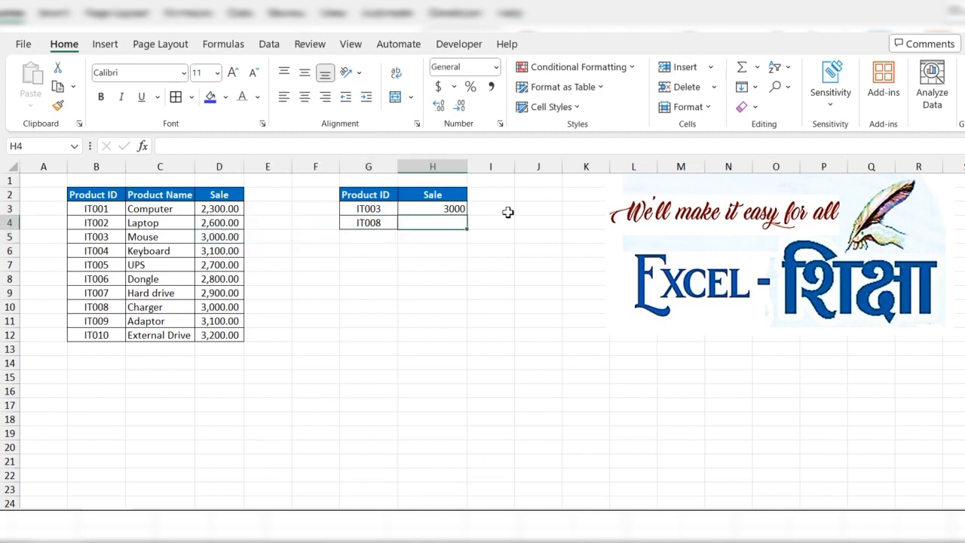
{"action": "key", "text": "ctrl+d"}
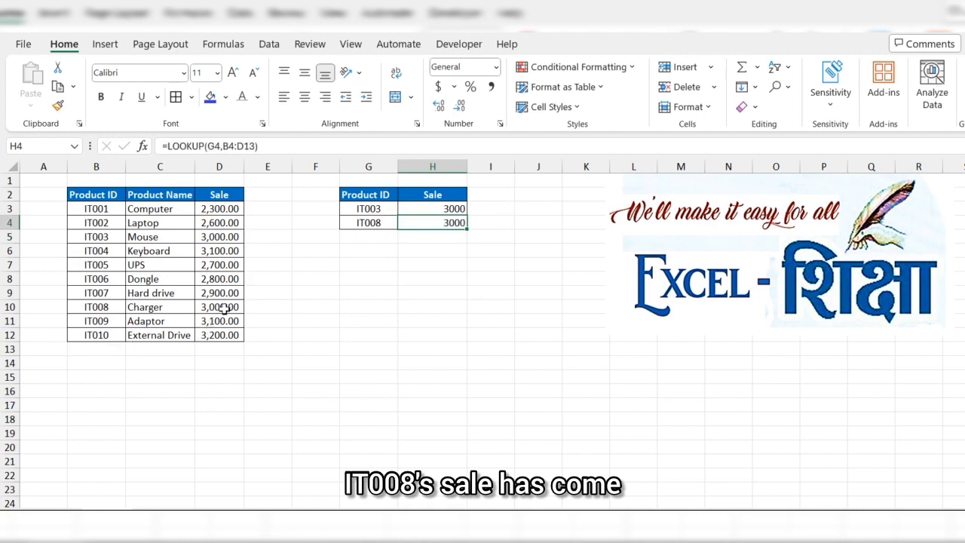
Step: Replace the product ID in G4 with IT005 copied from the source table
{"action": "left_click", "coordinate": [94, 265]}
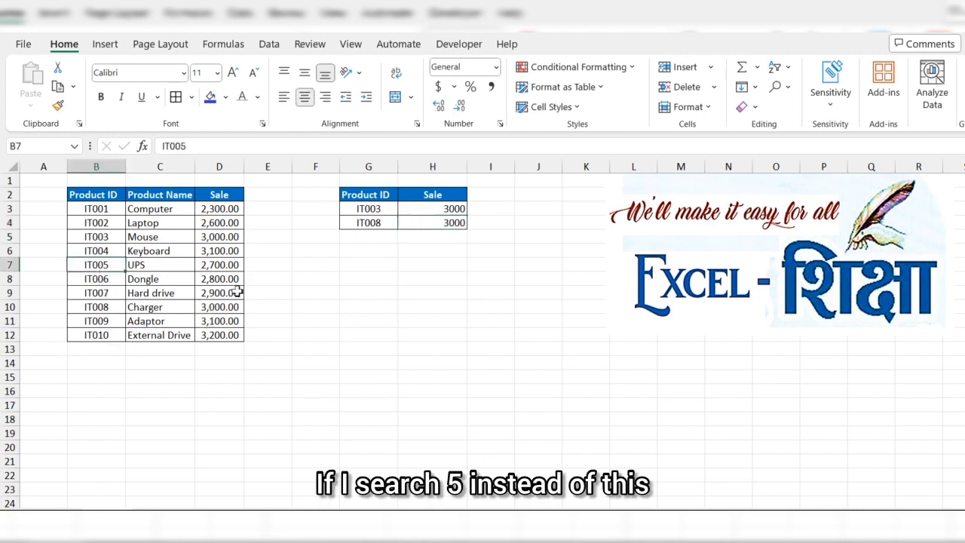
{"action": "key", "text": "ctrl+c"}
{"action": "left_click", "coordinate": [381, 217]}
{"action": "key", "text": "ctrl+v"}
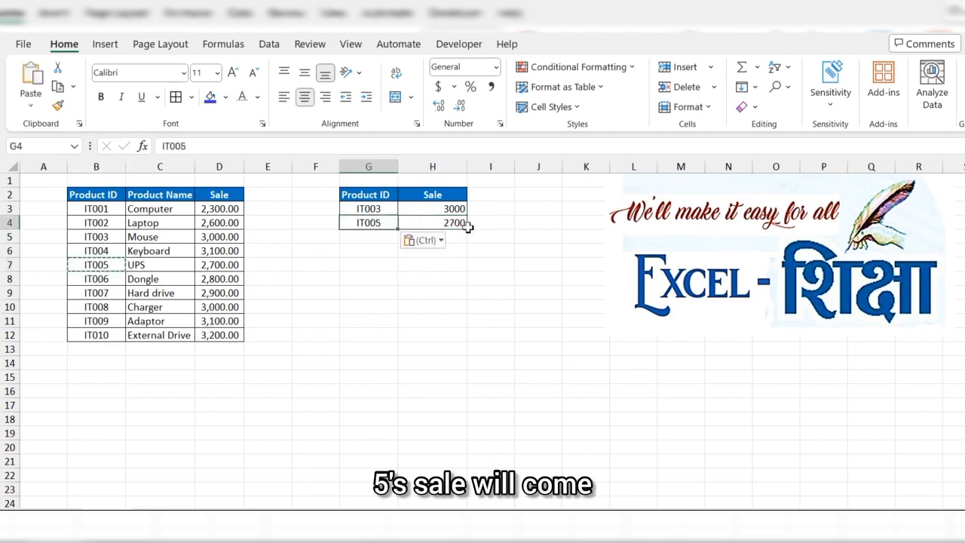
Step: Replace the product ID in G4 with IT010 copied from the source table
{"action": "left_click", "coordinate": [118, 337]}
{"action": "key", "text": "ctrl+c"}
{"action": "left_click", "coordinate": [381, 217]}
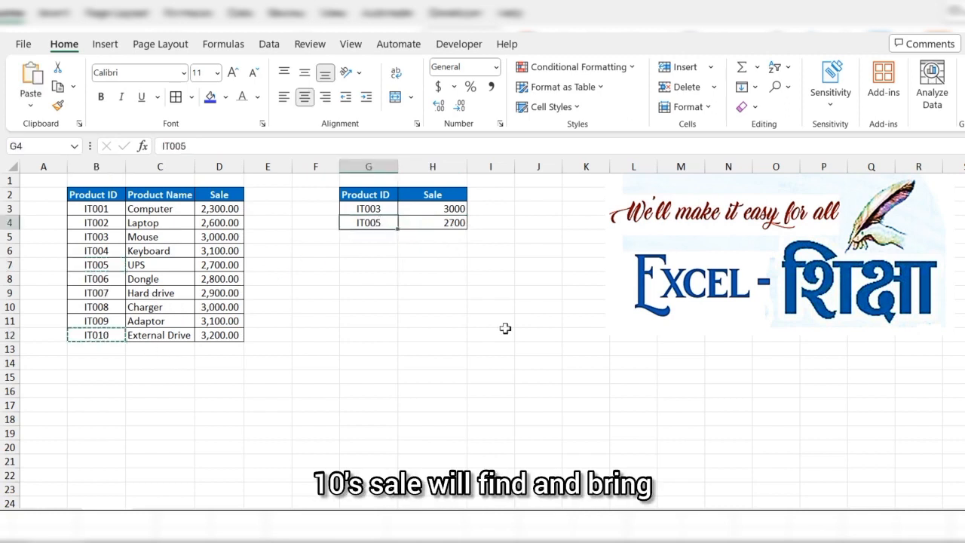
{"action": "key", "text": "ctrl+v"}
{"action": "left_click", "coordinate": [445, 309]}
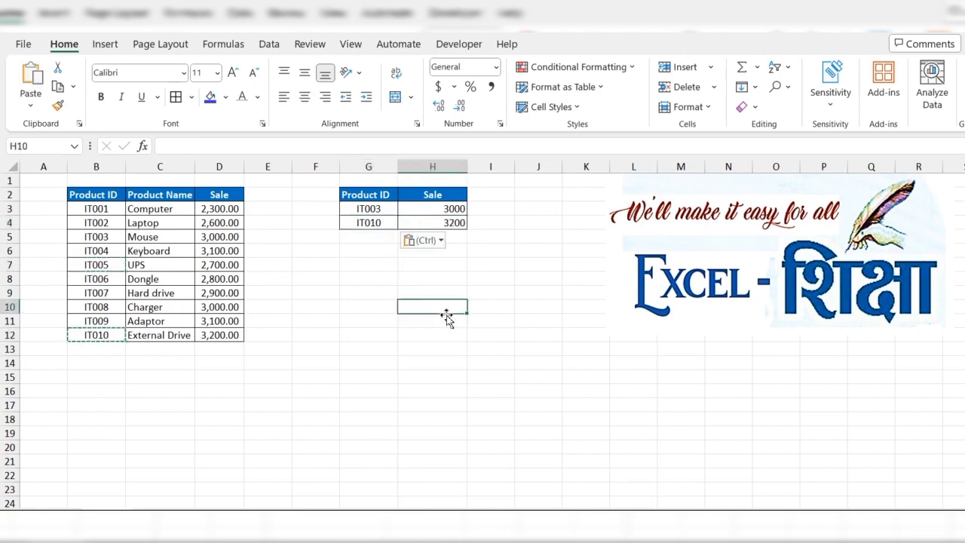
Step: Review the product ID in G3, the source table's Product ID column, the formula in H3 and the Sale column
{"action": "left_click", "coordinate": [349, 278]}
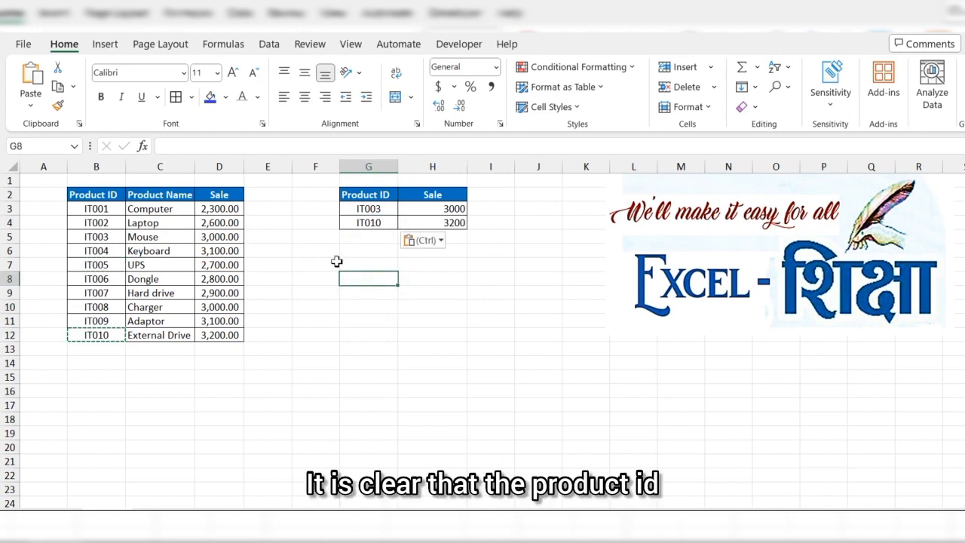
{"action": "left_click", "coordinate": [376, 209]}
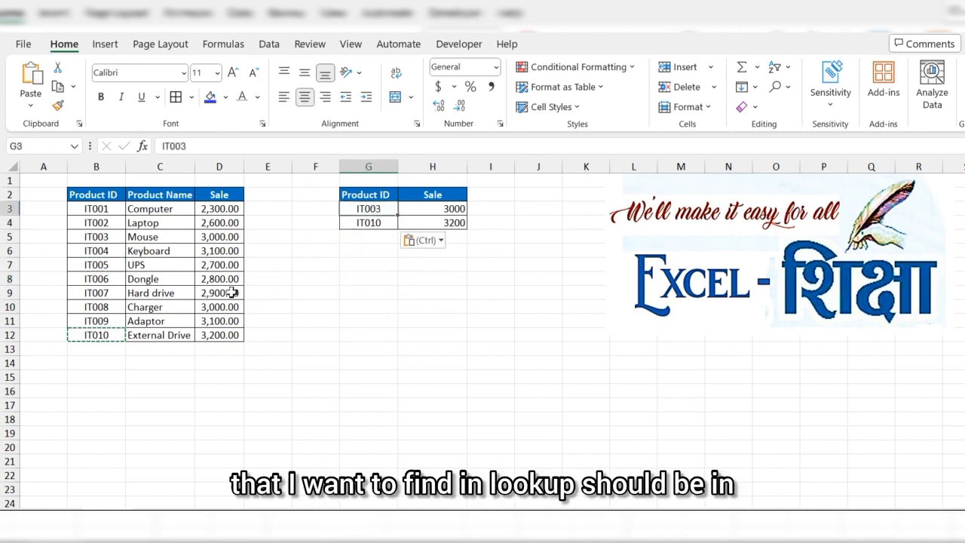
{"action": "left_click_drag", "start_coordinate": [90, 207], "coordinate": [106, 334]}
{"action": "left_click", "coordinate": [424, 297]}
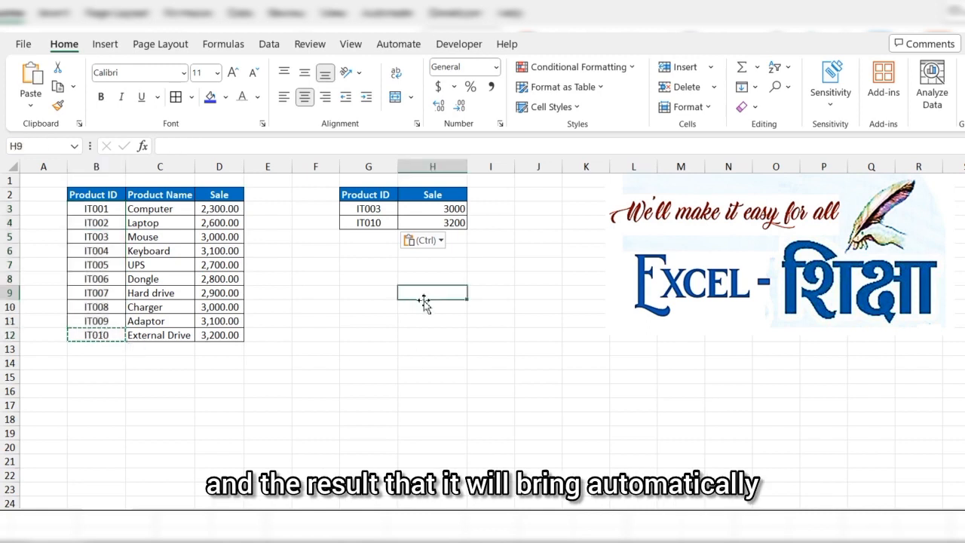
{"action": "left_click", "coordinate": [453, 212]}
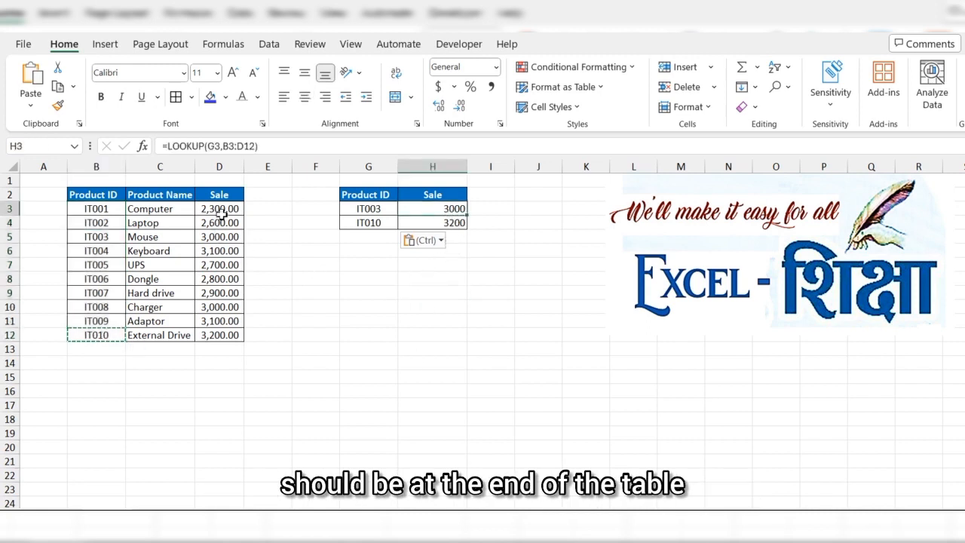
{"action": "left_click_drag", "start_coordinate": [220, 212], "coordinate": [222, 338]}
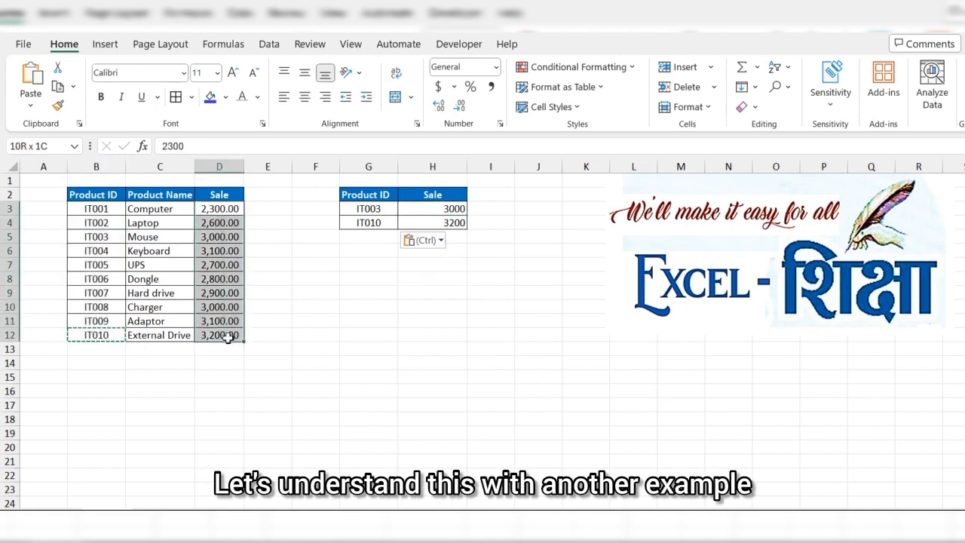
{"action": "left_click", "coordinate": [351, 333]}
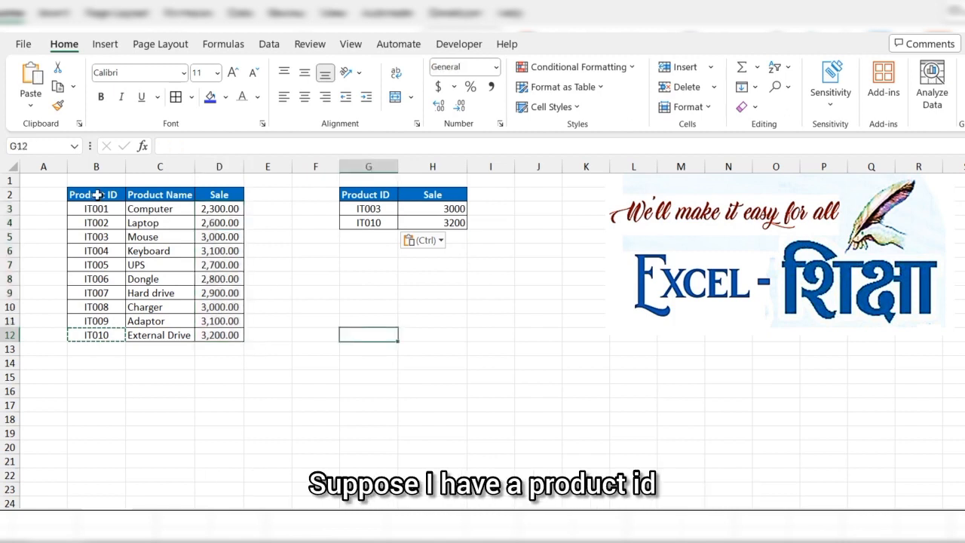
Step: Copy the Product ID and Product Name headers from the source table to G7:H7
{"action": "left_click_drag", "start_coordinate": [98, 194], "coordinate": [155, 195]}
{"action": "key", "text": "ctrl+c"}
{"action": "left_click", "coordinate": [372, 263]}
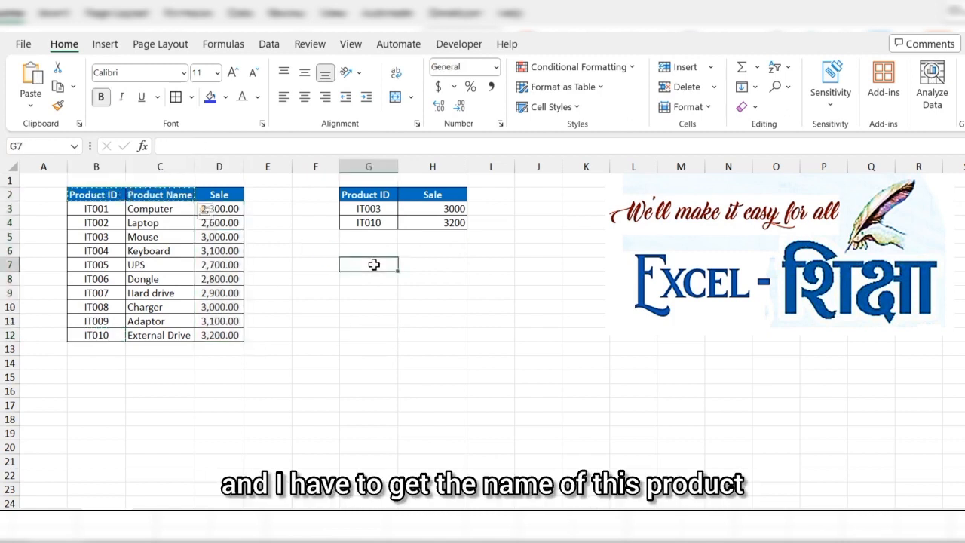
{"action": "key", "text": "ctrl+v"}
{"action": "left_click", "coordinate": [390, 295]}
{"action": "key", "text": "Escape"}
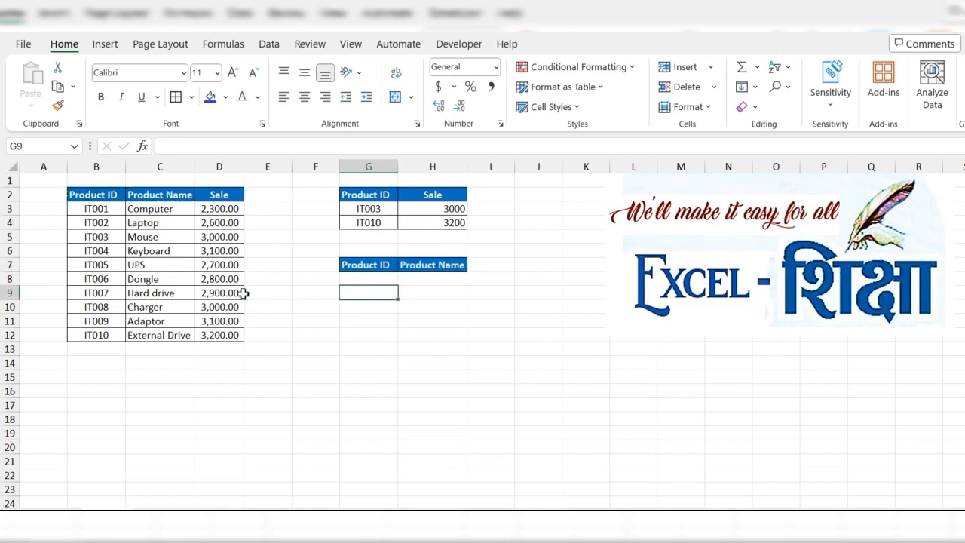
Step: Copy product ID IT004 from the source table into G8 and select the source data B3:D12
{"action": "left_click", "coordinate": [102, 251]}
{"action": "key", "text": "ctrl+c"}
{"action": "left_click", "coordinate": [357, 279]}
{"action": "key", "text": "ctrl+v"}
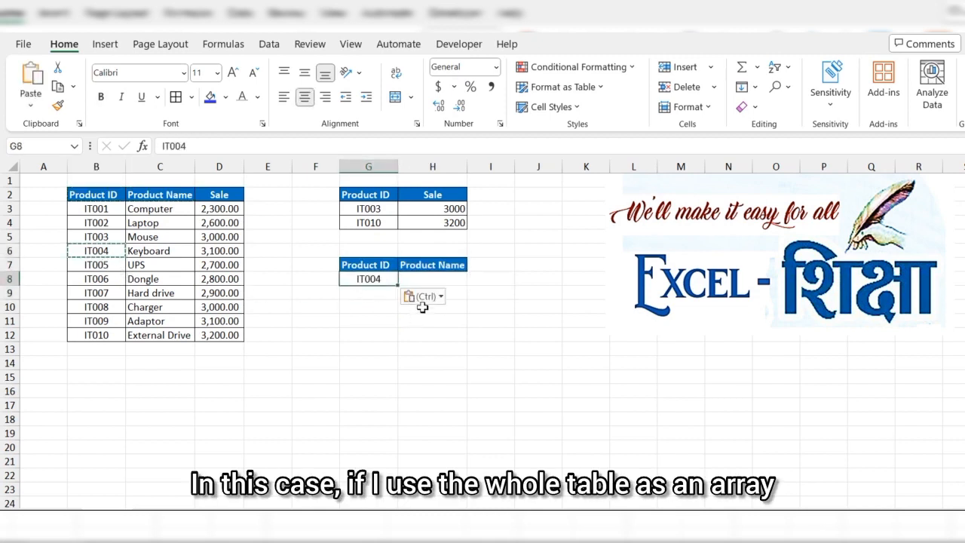
{"action": "left_click", "coordinate": [310, 381]}
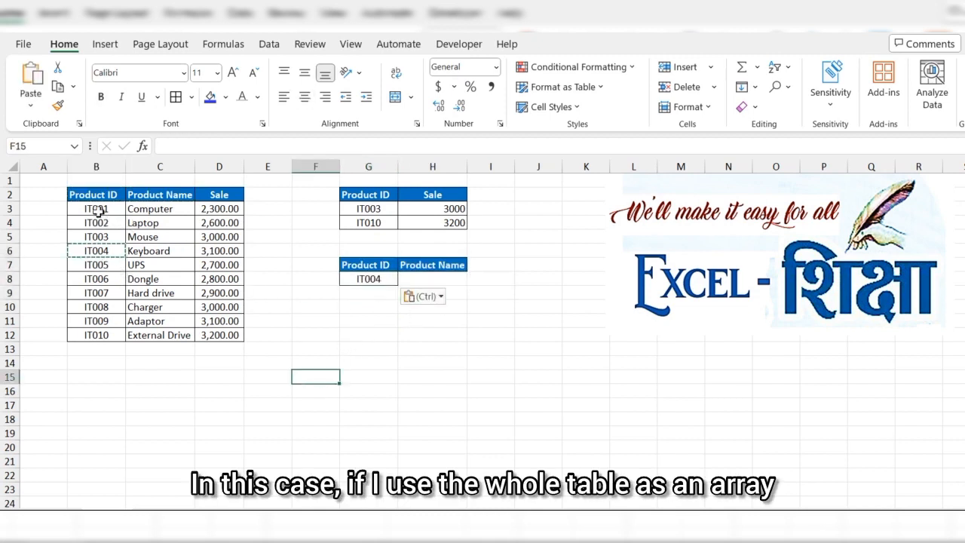
{"action": "left_click_drag", "start_coordinate": [96, 208], "coordinate": [209, 337]}
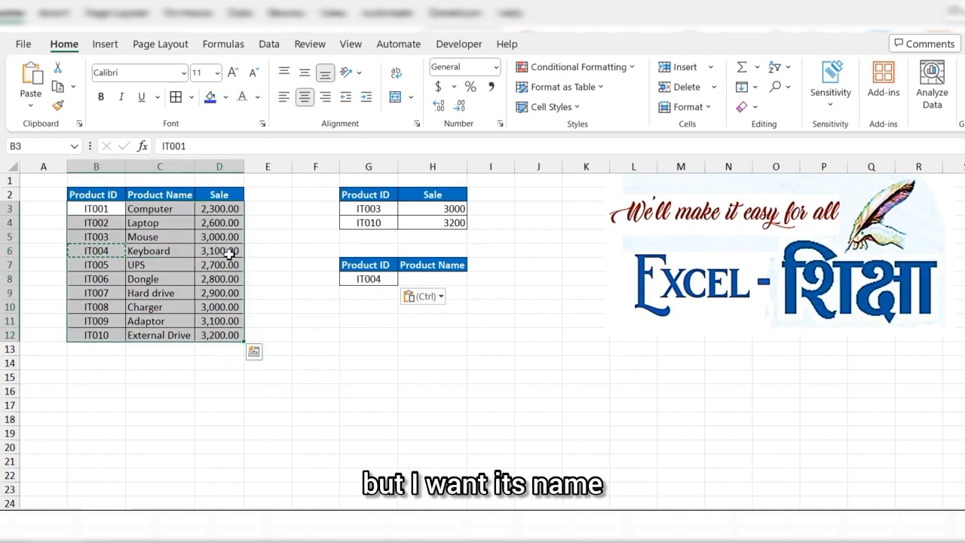
Step: Enter the array-form formula =LOOKUP(G8,B3:C12) in H8 to return the product name for the ID in G8
{"action": "left_click", "coordinate": [427, 278]}
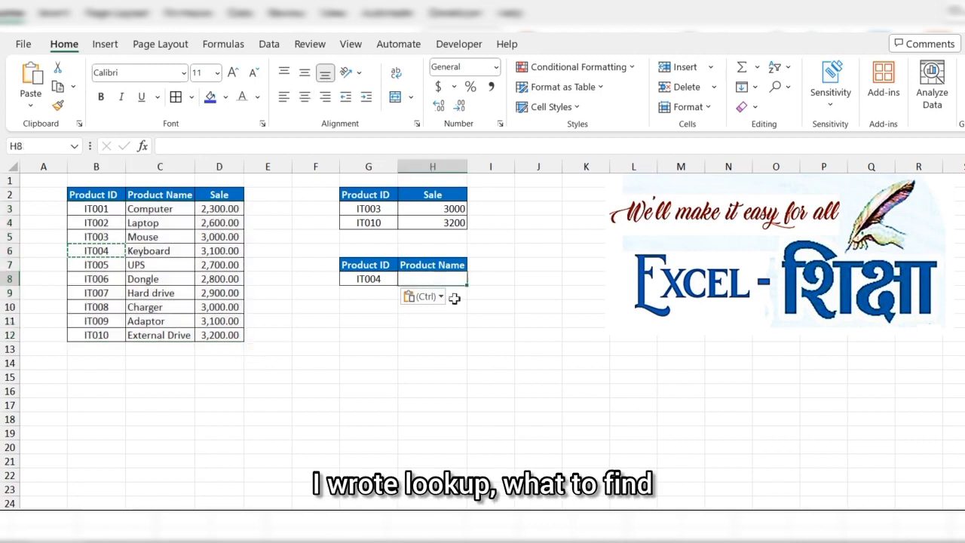
{"action": "type", "text": "=l"}
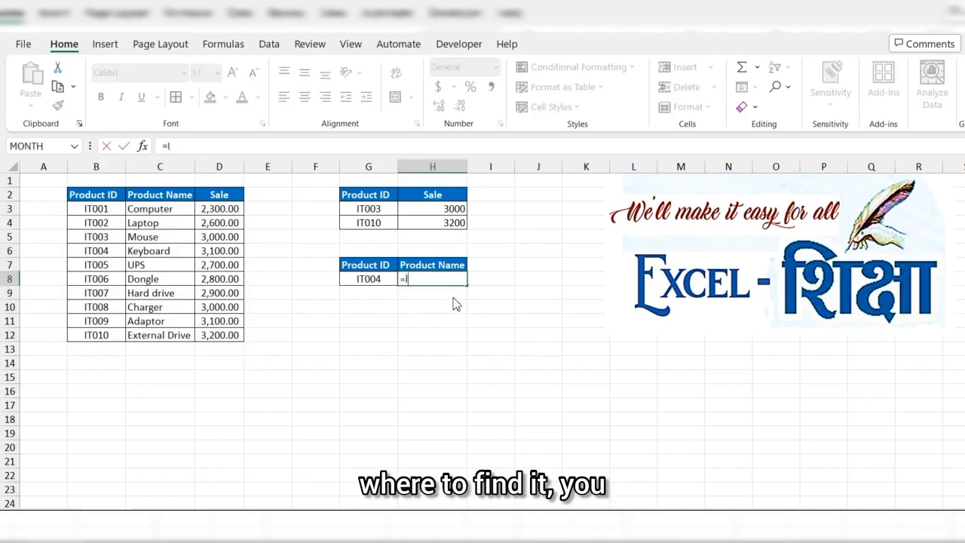
{"action": "type", "text": "o"}
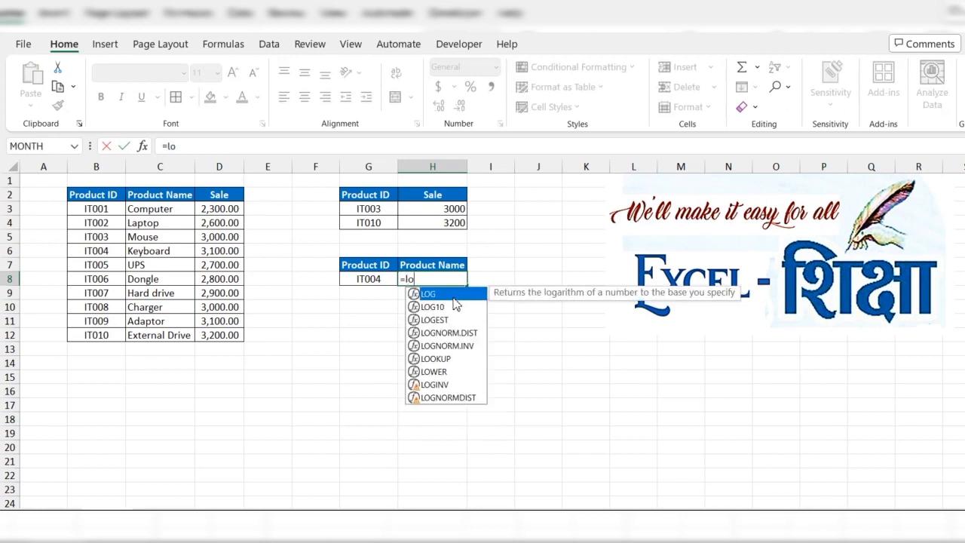
{"action": "type", "text": "ok"}
{"action": "key", "text": "Tab"}
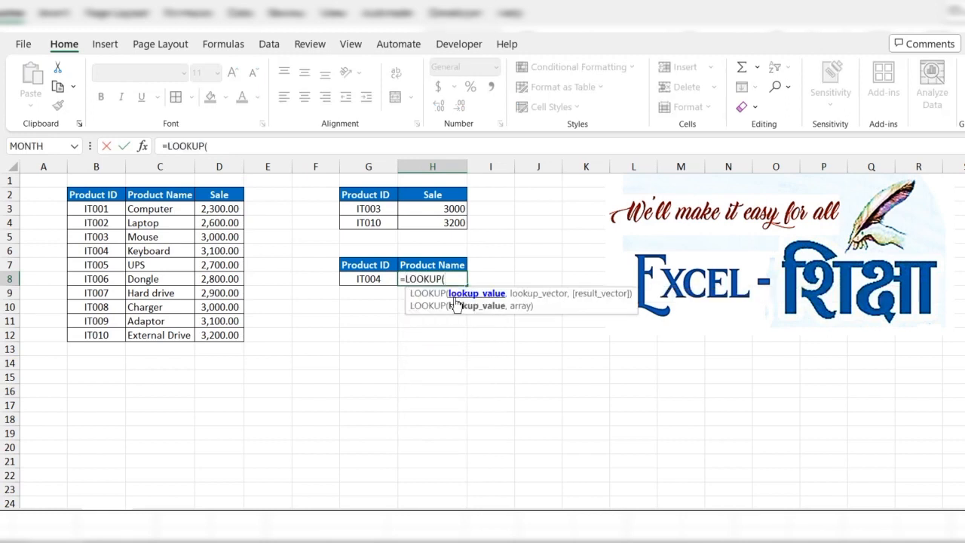
{"action": "left_click", "coordinate": [373, 280]}
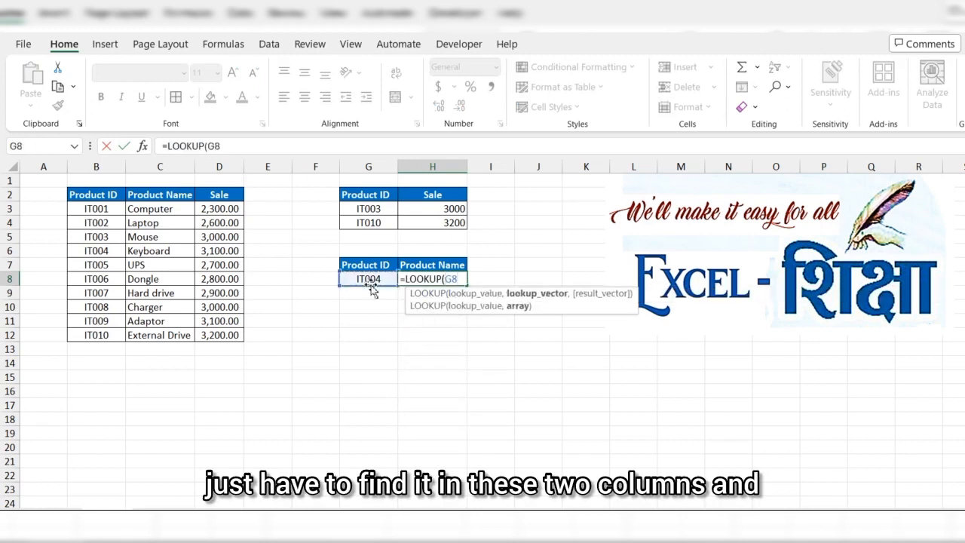
{"action": "type", "text": ","}
{"action": "left_click_drag", "start_coordinate": [99, 209], "coordinate": [162, 334]}
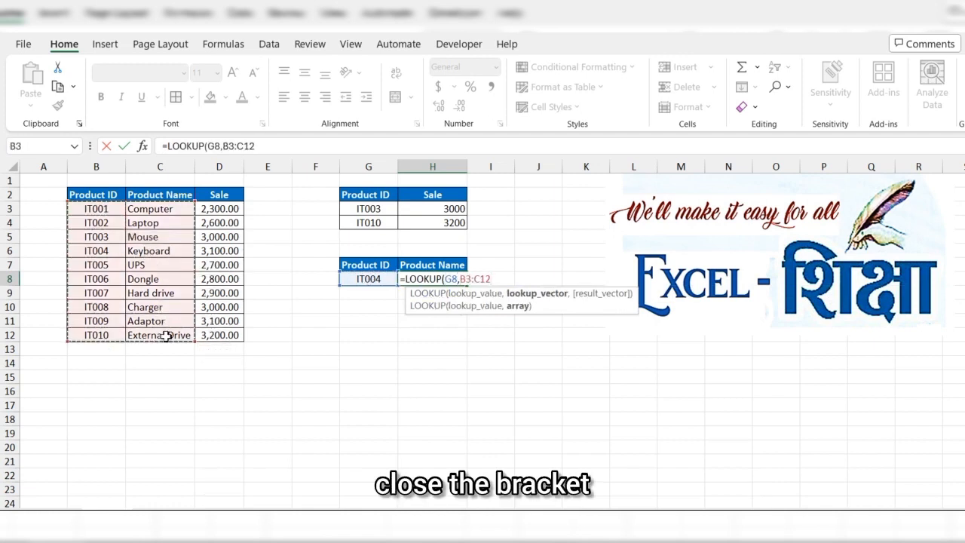
{"action": "key", "text": "Return"}
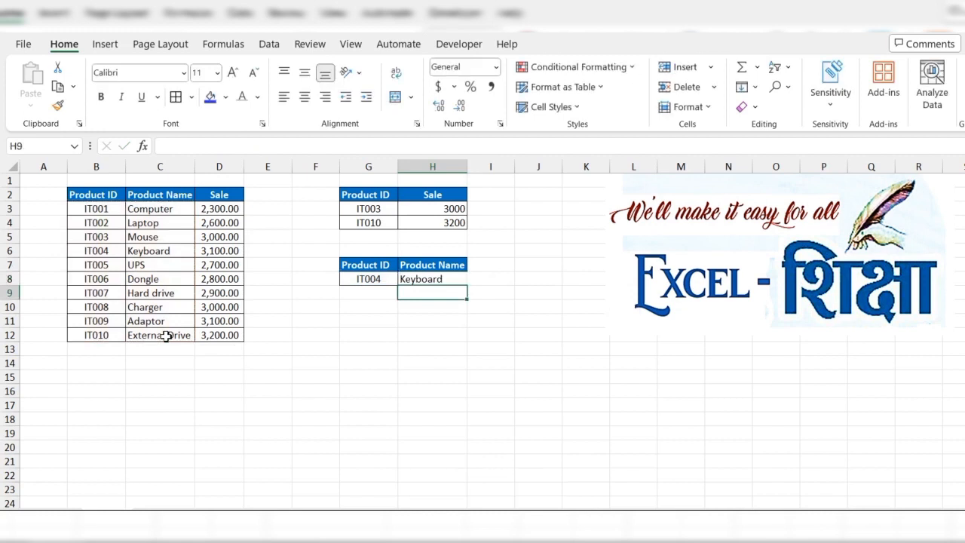
Step: Copy the source table's Product Name header into G10 and its Product ID header into H10
{"action": "left_click", "coordinate": [148, 197]}
{"action": "key", "text": "ctrl+c"}
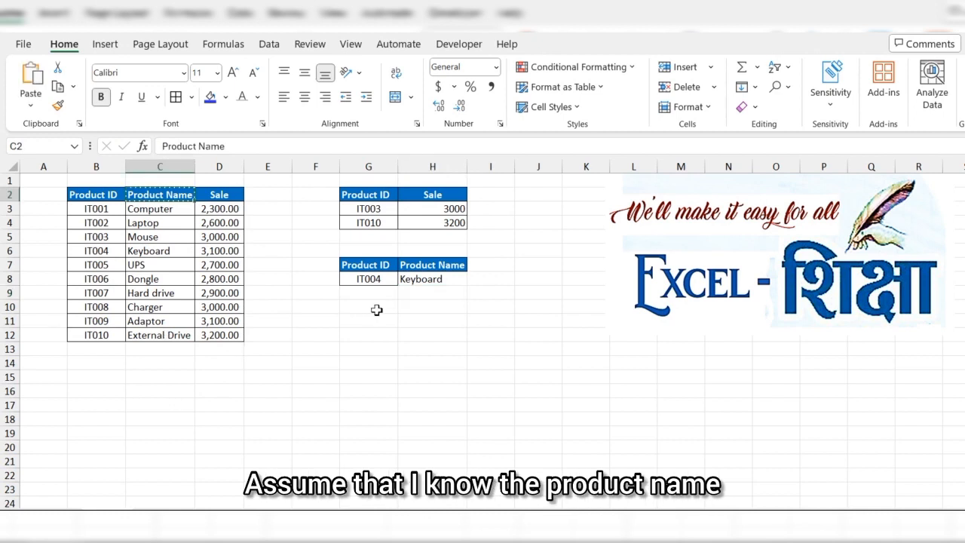
{"action": "left_click", "coordinate": [378, 310]}
{"action": "key", "text": "ctrl+v"}
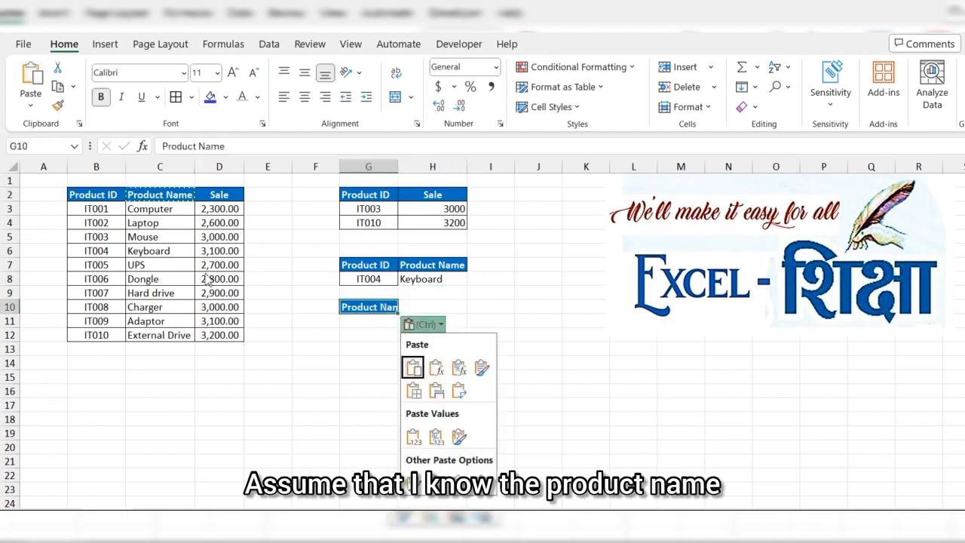
{"action": "key", "text": "Escape"}
{"action": "left_click", "coordinate": [96, 196]}
{"action": "key", "text": "ctrl+c"}
{"action": "left_click", "coordinate": [428, 309]}
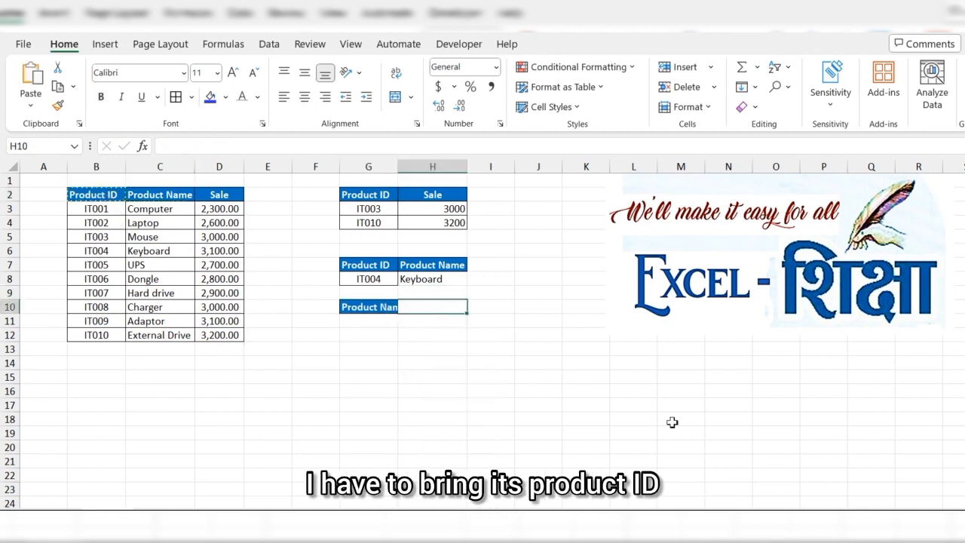
{"action": "key", "text": "ctrl+v"}
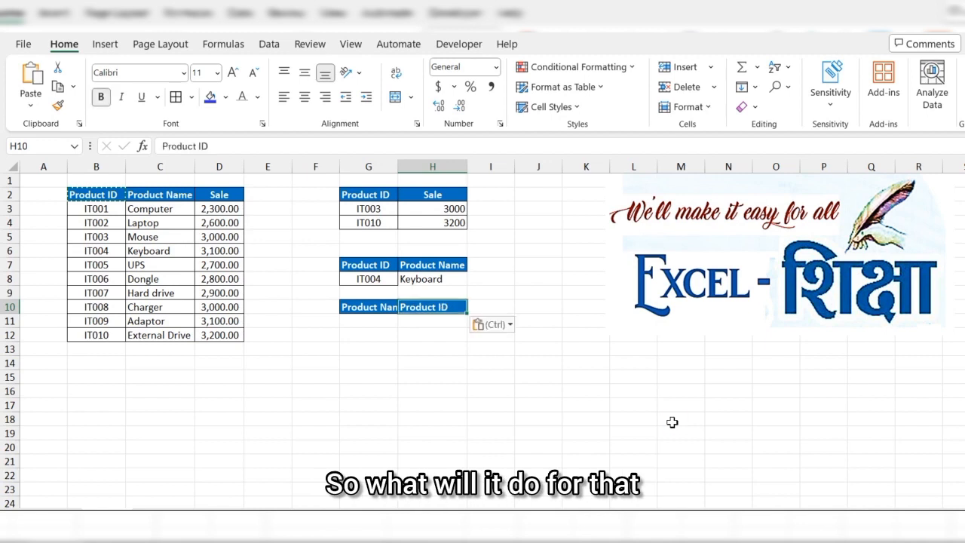
{"action": "key", "text": "Escape"}
Step: Copy the product name Keyboard from C6 of the source table into G11
{"action": "key", "text": "Down"}
{"action": "key", "text": "Left"}
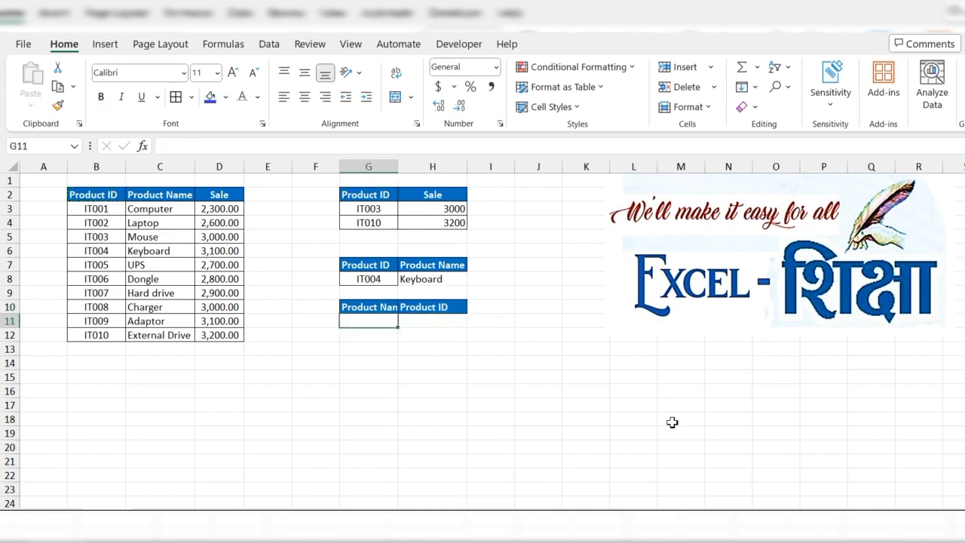
{"action": "key", "text": "Up"}
{"action": "key", "text": "Up"}
{"action": "key", "text": "Up"}
{"action": "key", "text": "Left"}
{"action": "key", "text": "Left"}
{"action": "key", "text": "Left"}
{"action": "key", "text": "Up"}
{"action": "key", "text": "Up"}
{"action": "key", "text": "Left"}
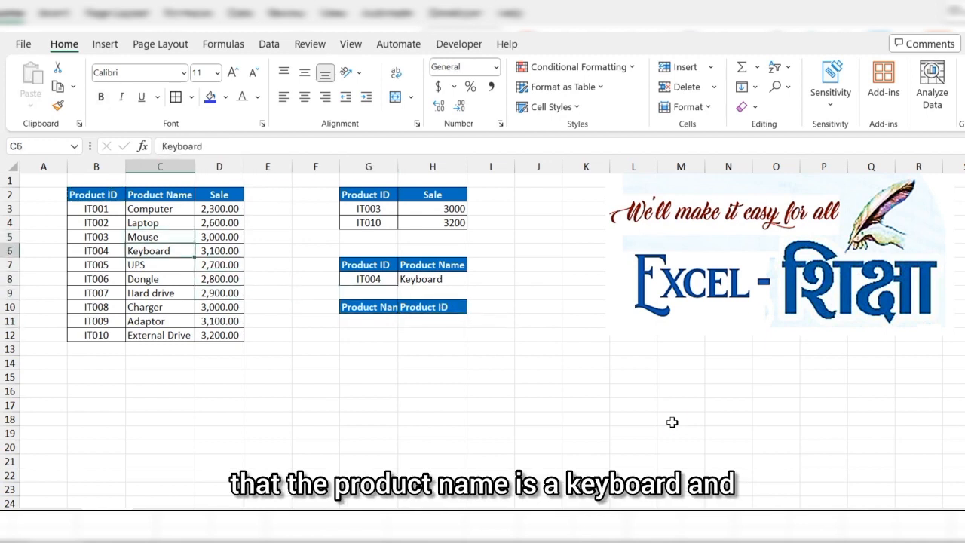
{"action": "key", "text": "ctrl+c"}
{"action": "key", "text": "Down"}
{"action": "key", "text": "Down"}
{"action": "key", "text": "Down"}
{"action": "key", "text": "Right"}
{"action": "key", "text": "Right"}
{"action": "key", "text": "Down"}
{"action": "key", "text": "Right"}
{"action": "key", "text": "Right"}
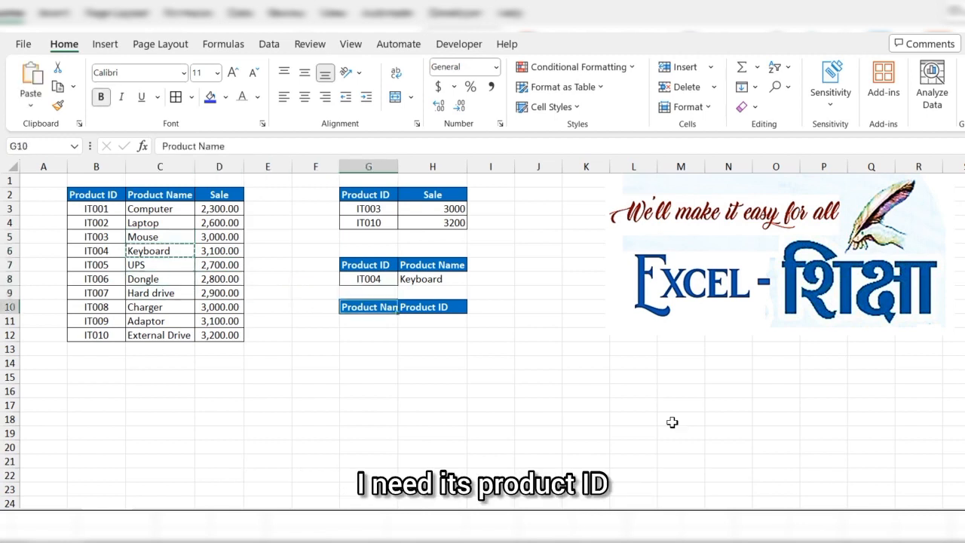
{"action": "key", "text": "Down"}
{"action": "key", "text": "ctrl+v"}
Step: Enter the vector-form formula +LOOKUP(G11,C3:C12,B3:B12) in H11 to look up the ID for the product name in G11
{"action": "key", "text": "Right"}
{"action": "type", "text": "+"}
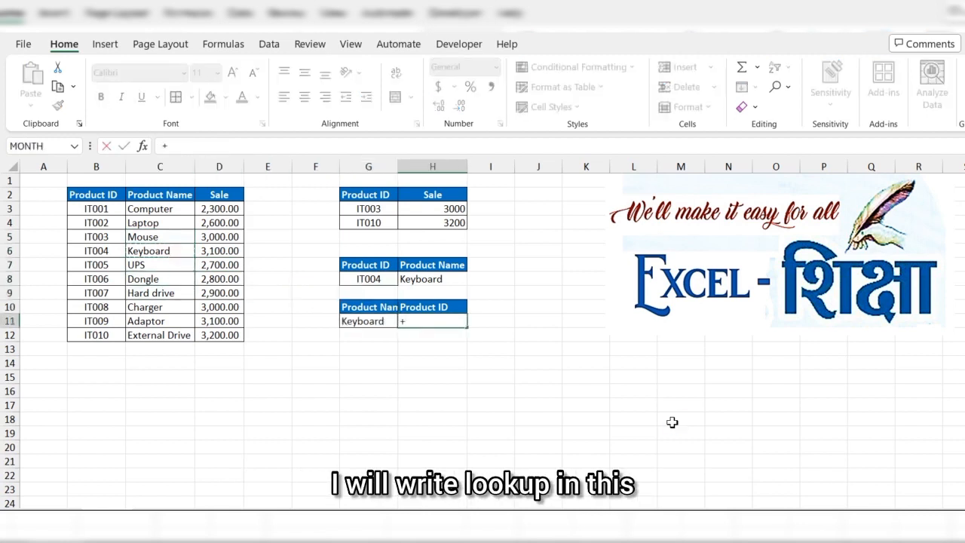
{"action": "type", "text": "l"}
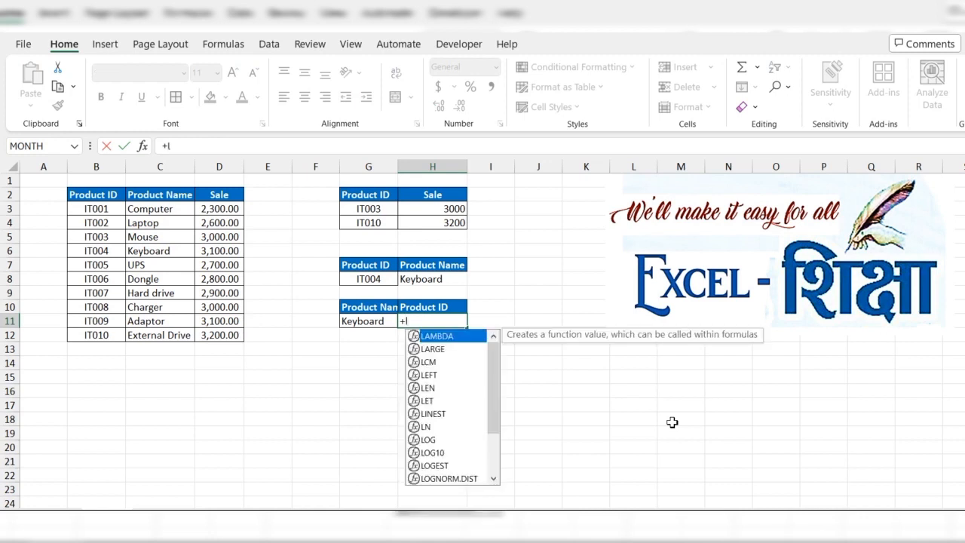
{"action": "type", "text": "o"}
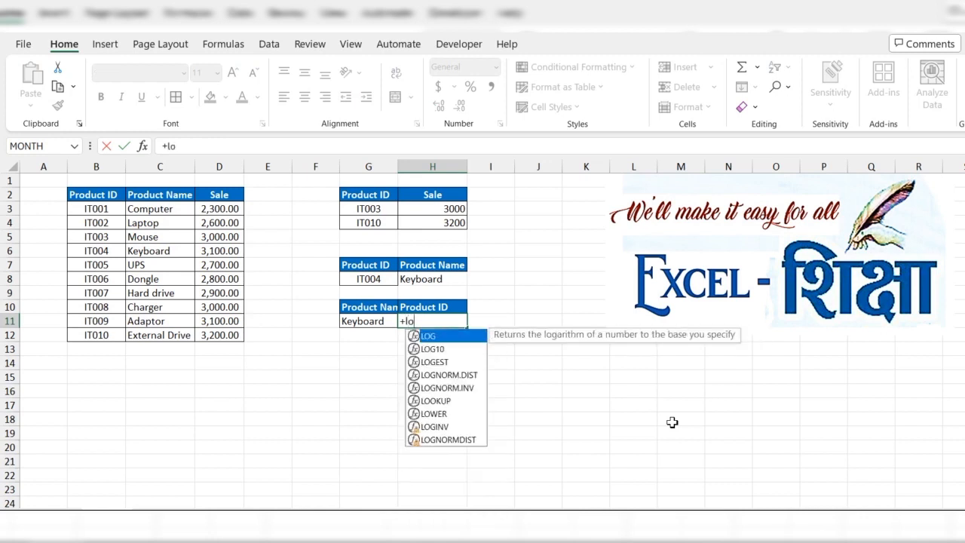
{"action": "type", "text": "oo"}
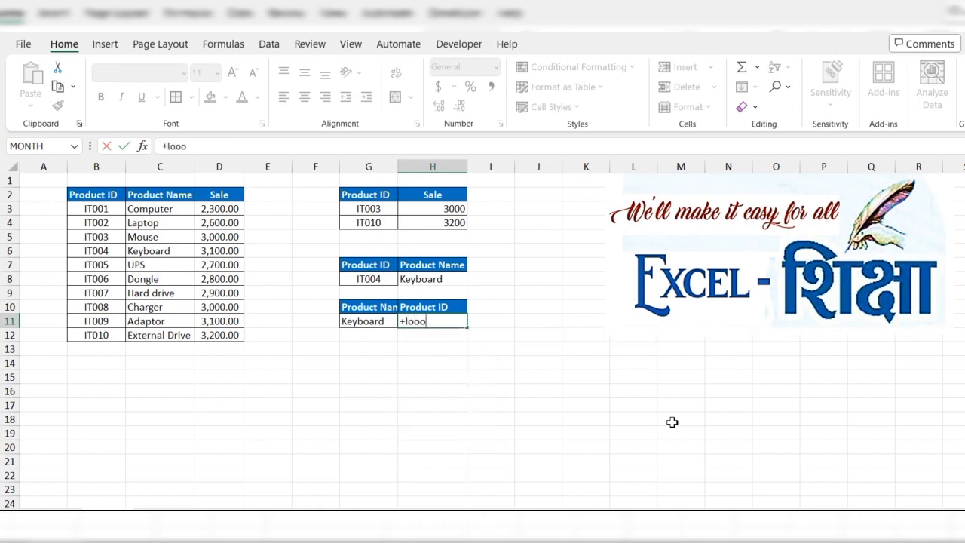
{"action": "key", "text": "BackSpace"}
{"action": "key", "text": "Tab"}
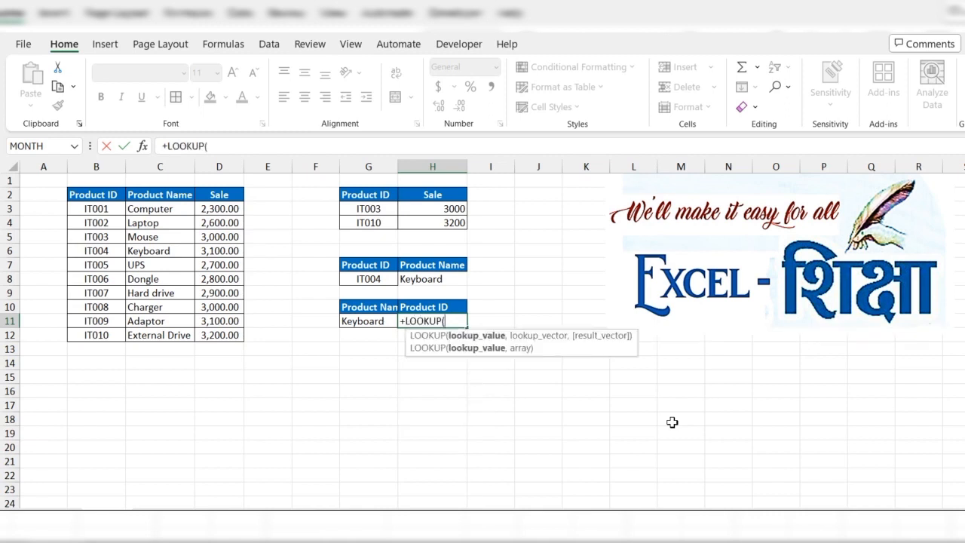
{"action": "left_click", "coordinate": [356, 321]}
{"action": "type", "text": ","}
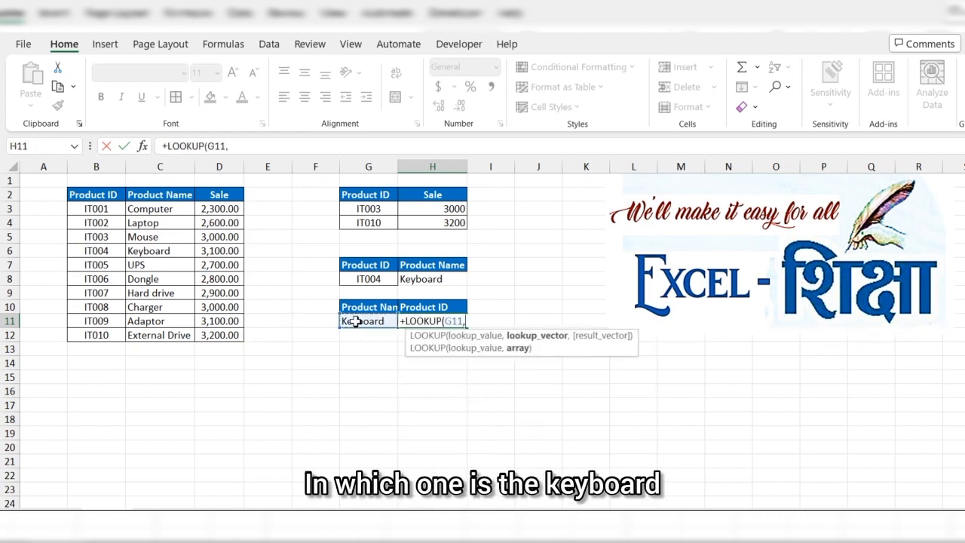
{"action": "left_click_drag", "start_coordinate": [163, 208], "coordinate": [162, 334]}
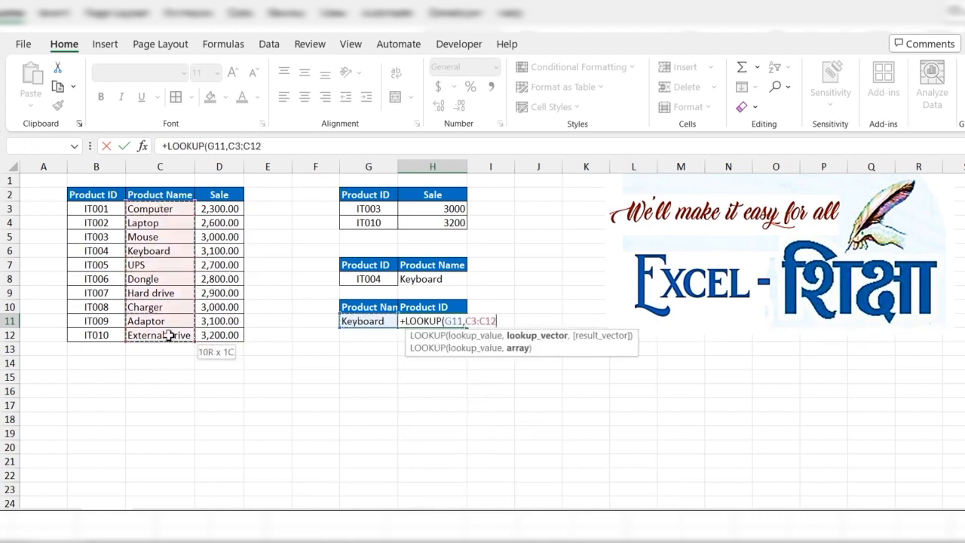
{"action": "type", "text": ","}
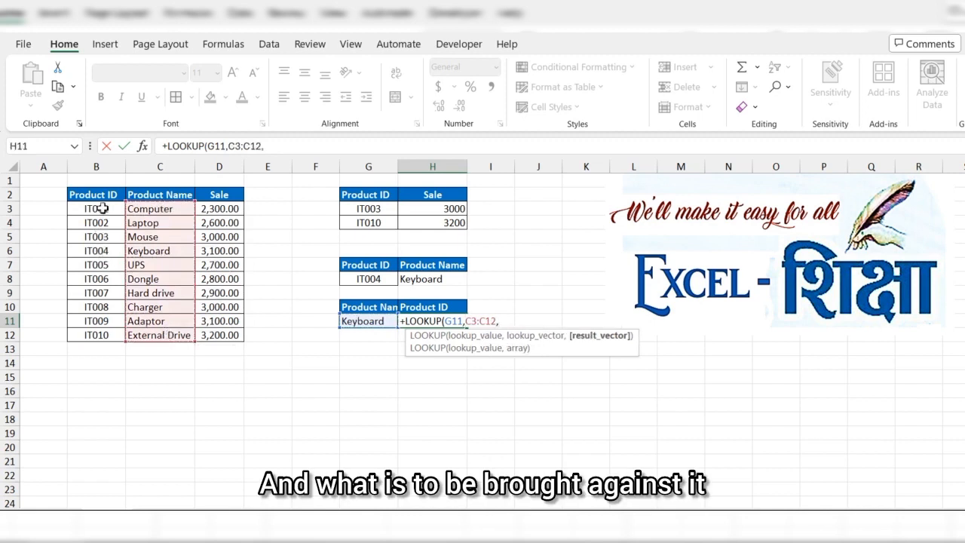
{"action": "left_click_drag", "start_coordinate": [98, 209], "coordinate": [112, 342]}
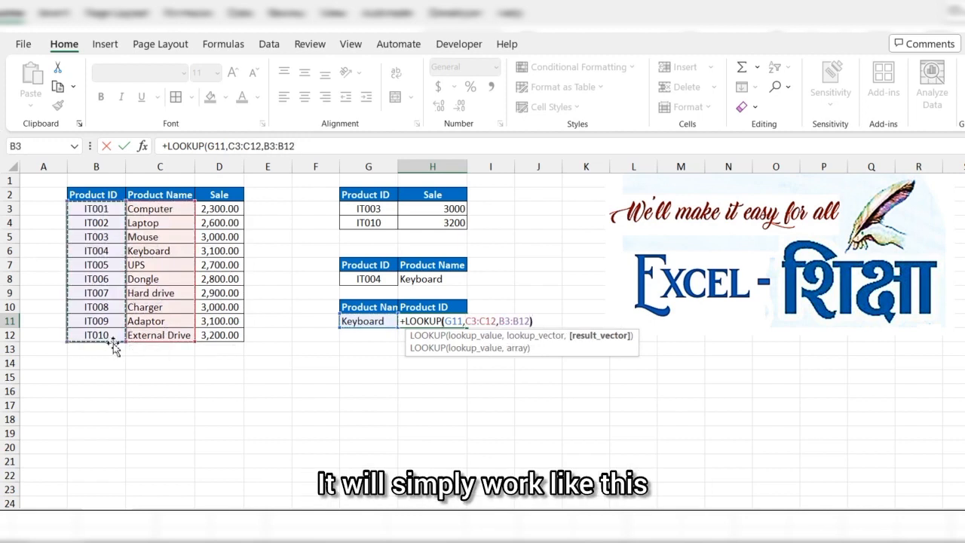
{"action": "type", "text": ")"}
{"action": "key", "text": "Return"}
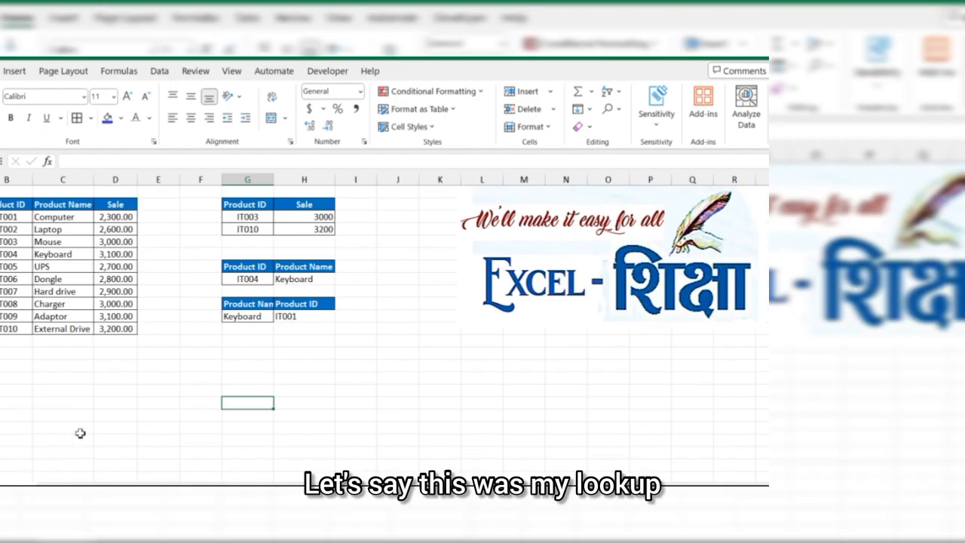
Step: Unhide the hidden worksheet that holds the horizontal version of the product table
{"action": "left_click", "coordinate": [89, 404]}
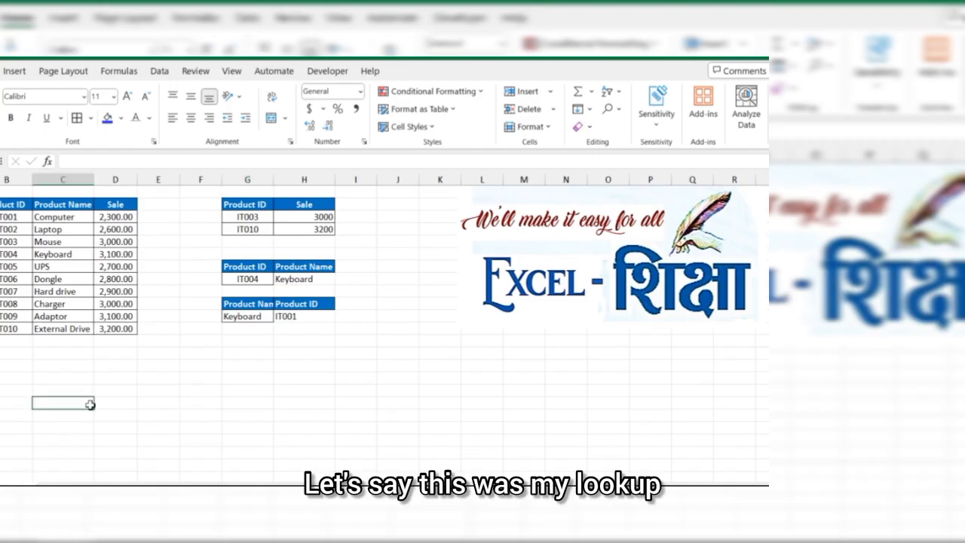
{"action": "key", "text": "alt+o"}
{"action": "key", "text": "h"}
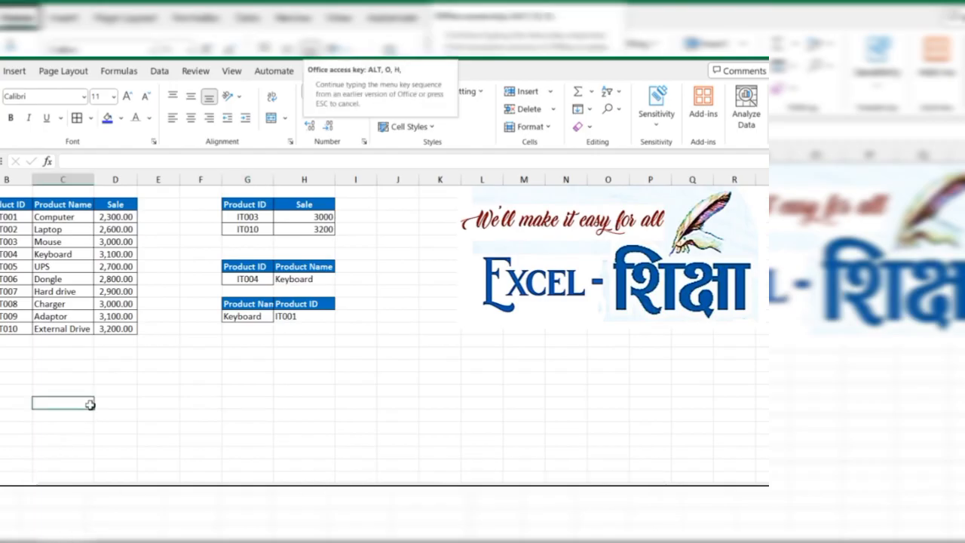
{"action": "key", "text": "u"}
{"action": "key", "text": "Return"}
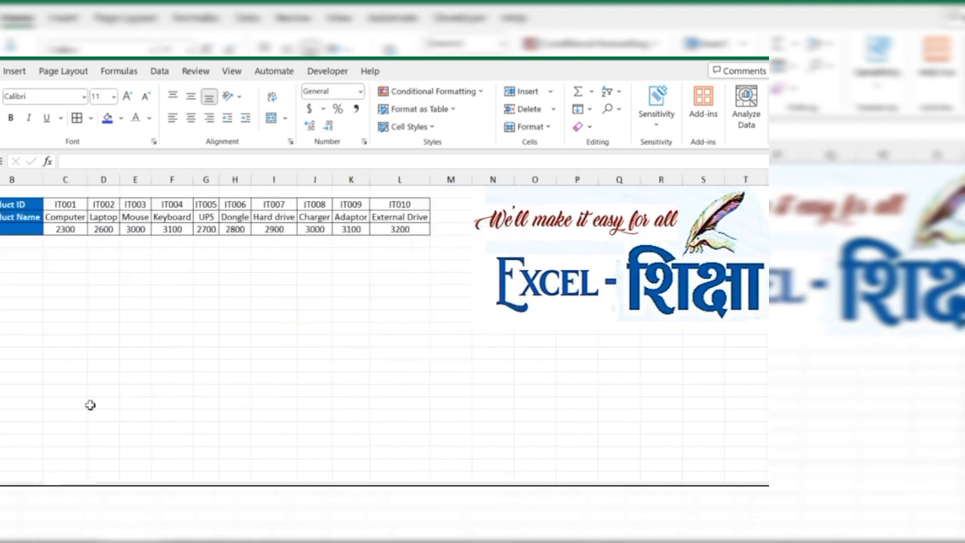
Step: Review the Product ID, Product Name and Sale rows, and copy the Product ID header into B8 below the horizontal table
{"action": "left_click", "coordinate": [65, 315]}
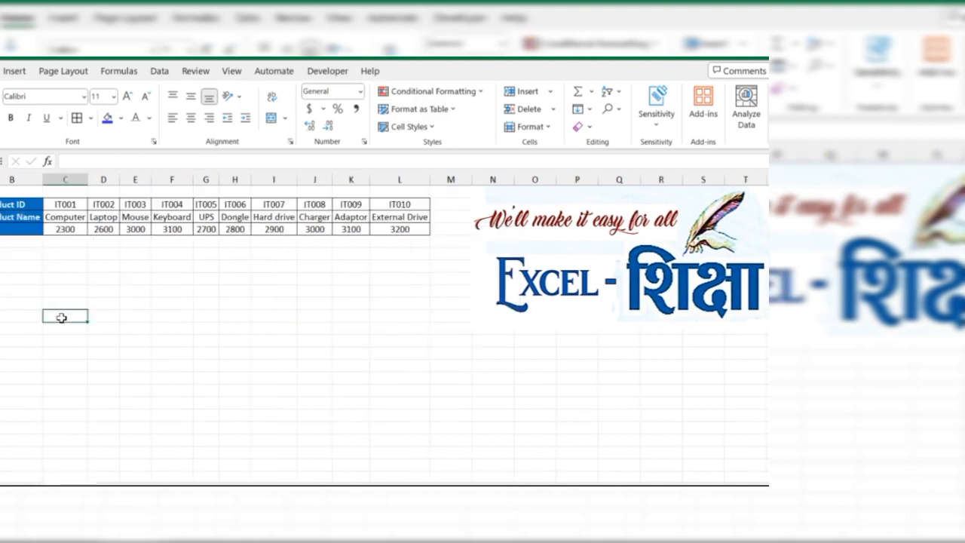
{"action": "left_click_drag", "start_coordinate": [16, 205], "coordinate": [399, 207]}
{"action": "left_click", "coordinate": [23, 217]}
{"action": "left_click", "coordinate": [25, 230]}
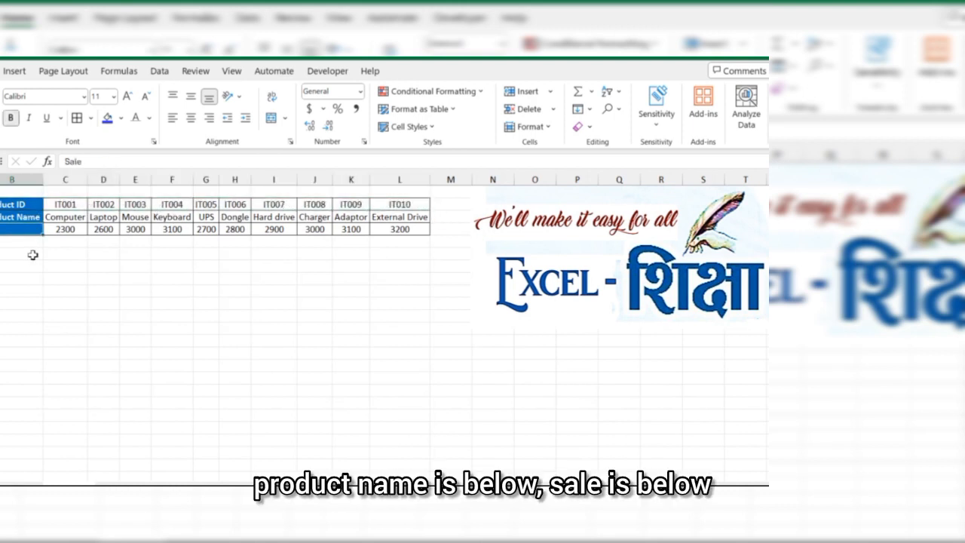
{"action": "left_click", "coordinate": [21, 205]}
{"action": "key", "text": "ctrl+c"}
{"action": "left_click", "coordinate": [17, 278]}
{"action": "key", "text": "ctrl+v"}
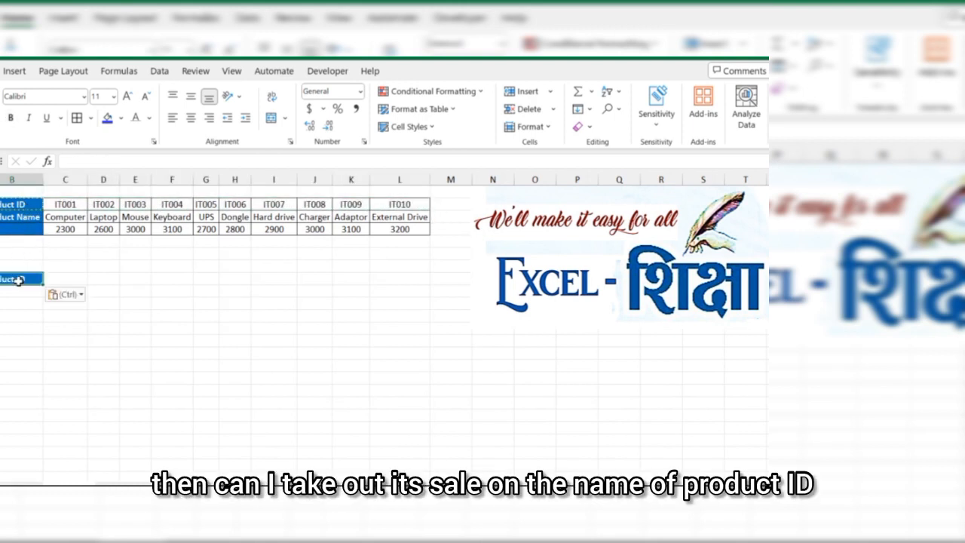
Step: Copy the Sale header from B4 into B9 and the product ID IT004 from F2 into C8
{"action": "left_click", "coordinate": [3, 230]}
{"action": "key", "text": "ctrl+c"}
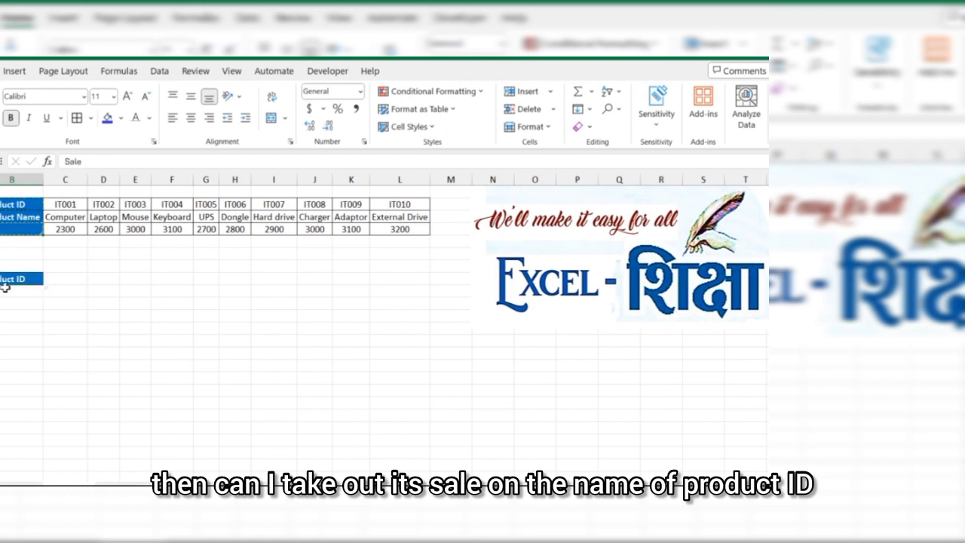
{"action": "left_click", "coordinate": [15, 291]}
{"action": "key", "text": "ctrl+v"}
{"action": "left_click", "coordinate": [170, 204]}
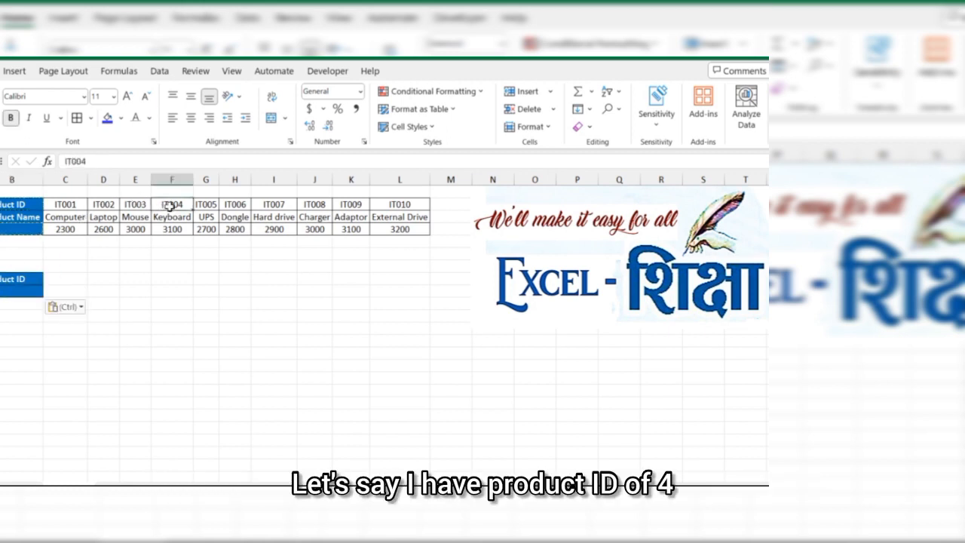
{"action": "key", "text": "ctrl+c"}
{"action": "left_click", "coordinate": [75, 280]}
{"action": "key", "text": "ctrl+v"}
Step: Enter the array-form formula =LOOKUP(C8,C2:L4) in C9 to look up the sale for the product ID in C8
{"action": "left_click", "coordinate": [73, 292]}
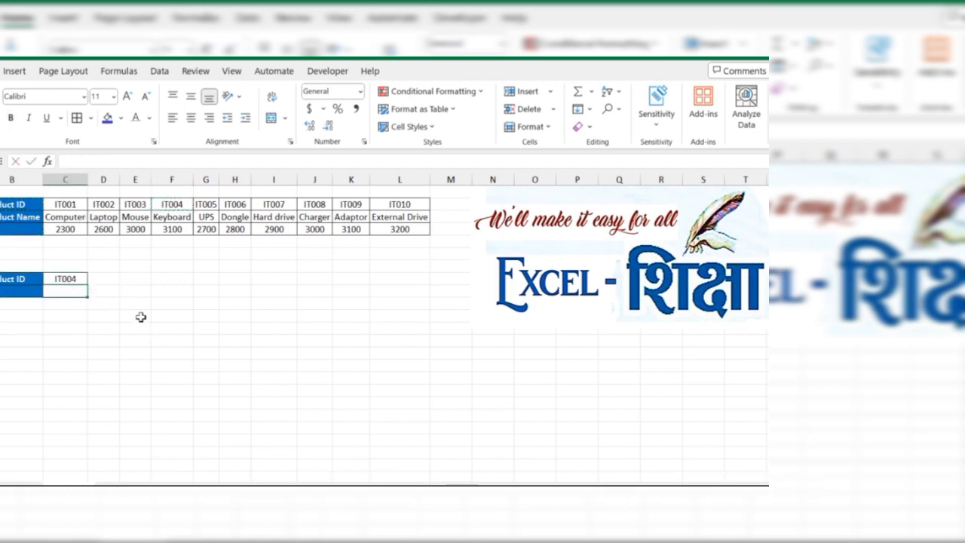
{"action": "type", "text": "=l"}
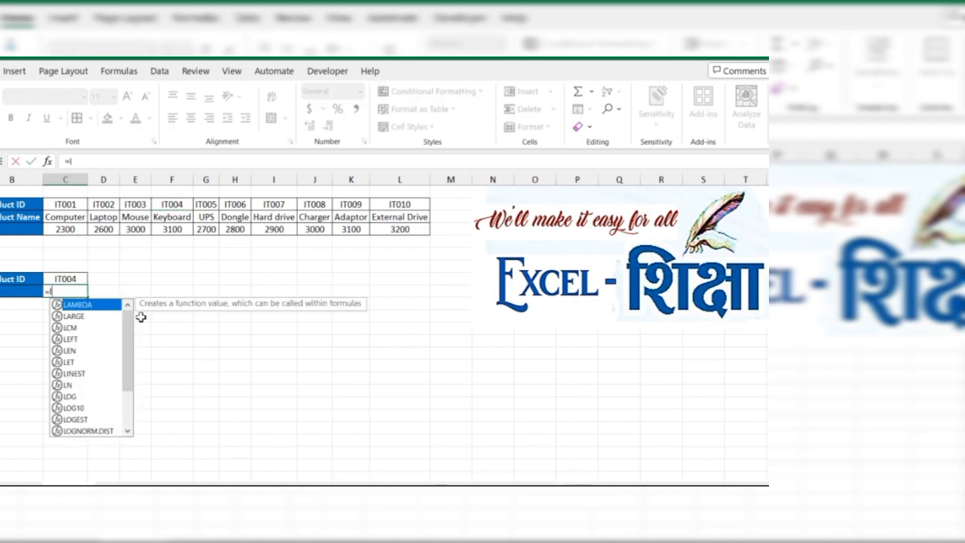
{"action": "type", "text": "oo"}
{"action": "key", "text": "Tab"}
{"action": "key", "text": "Up"}
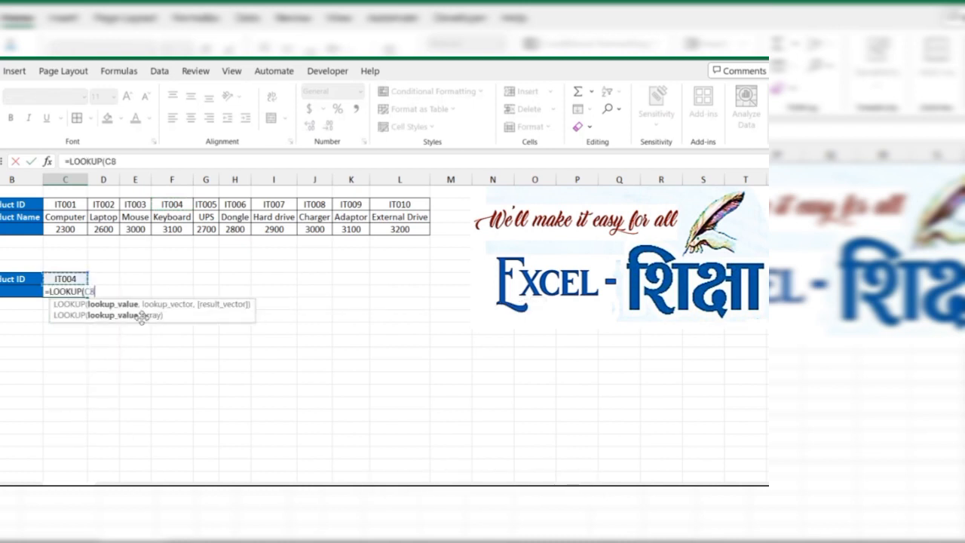
{"action": "type", "text": ","}
{"action": "key", "text": "Up"}
{"action": "key", "text": "Up"}
{"action": "key", "text": "Up"}
{"action": "key", "text": "Up"}
{"action": "key", "text": "Up"}
{"action": "key", "text": "Up"}
{"action": "key", "text": "Up"}
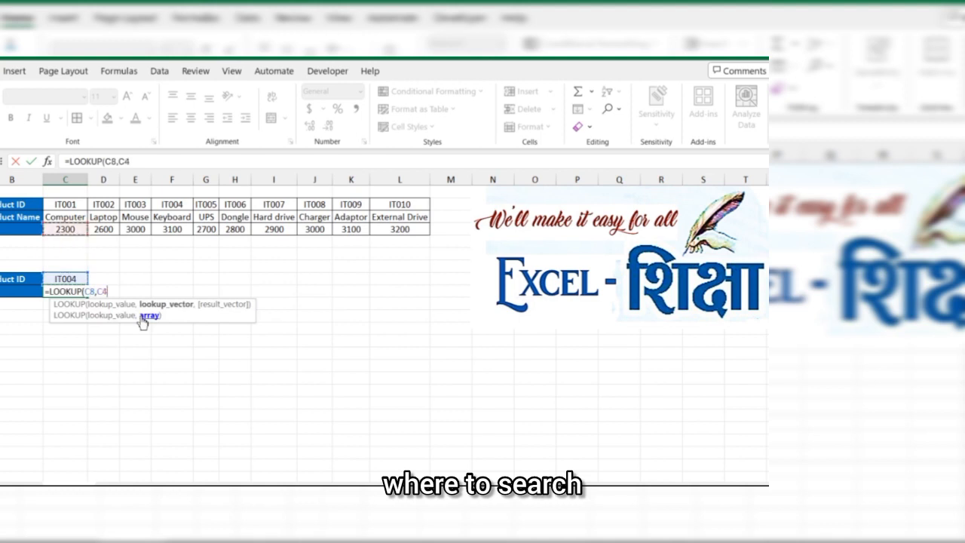
{"action": "key", "text": "shift+Down"}
{"action": "key", "text": "shift+Down"}
{"action": "key", "text": "shift+Right"}
{"action": "key", "text": "shift+Right"}
{"action": "key", "text": "shift+Right"}
{"action": "key", "text": "shift+Right"}
{"action": "key", "text": "shift+Right"}
{"action": "key", "text": "shift+Right"}
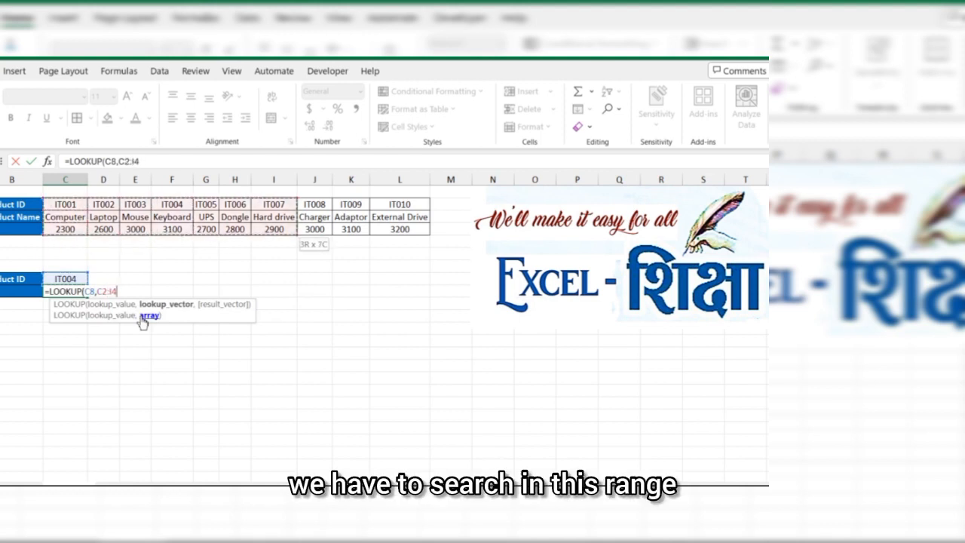
{"action": "key", "text": "shift+Up"}
{"action": "key", "text": "shift+Down"}
{"action": "key", "text": "shift+Right"}
{"action": "key", "text": "shift+Right"}
{"action": "key", "text": "shift+Right"}
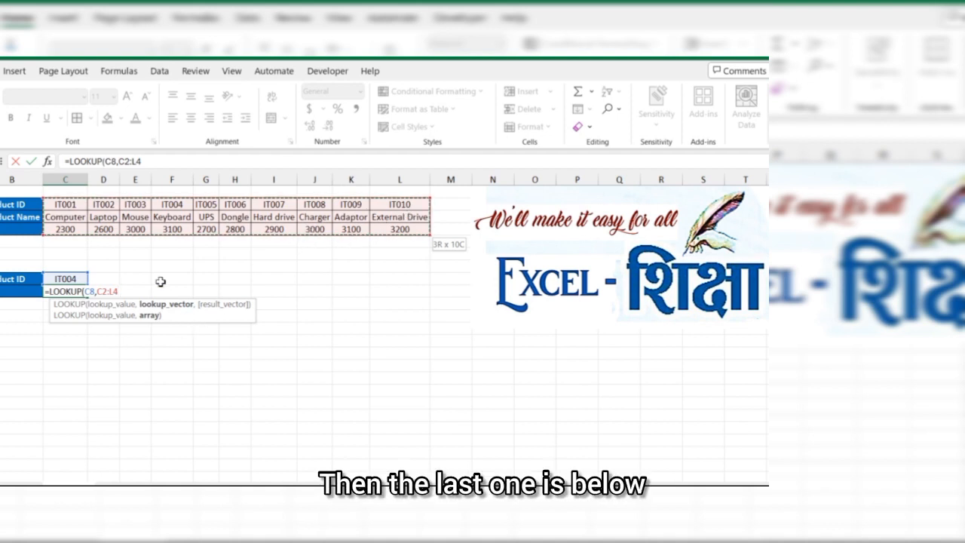
{"action": "type", "text": ")"}
{"action": "key", "text": "Return"}
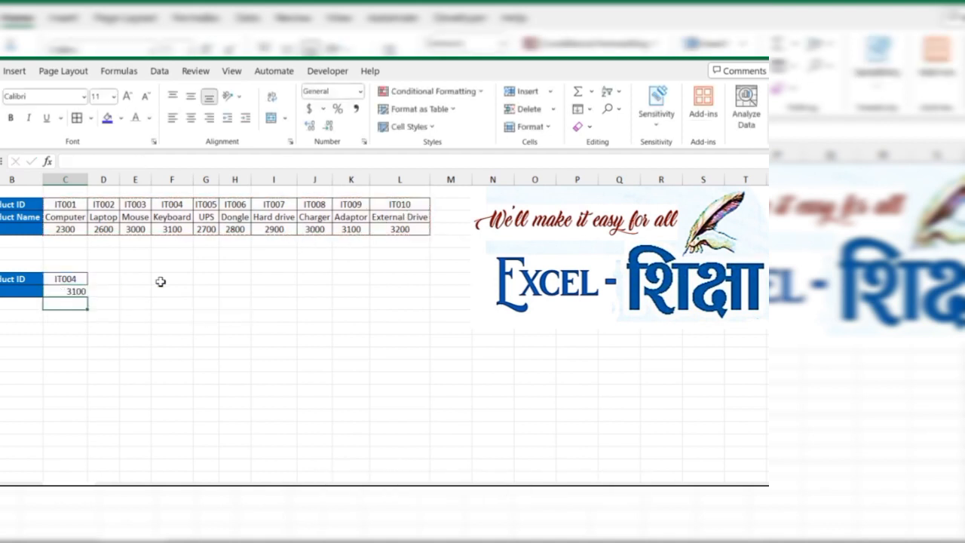
Step: Check the formula's result against the Keyboard sale in F4, and replace the ID in C8 with IT008 copied from J2
{"action": "left_click", "coordinate": [175, 228]}
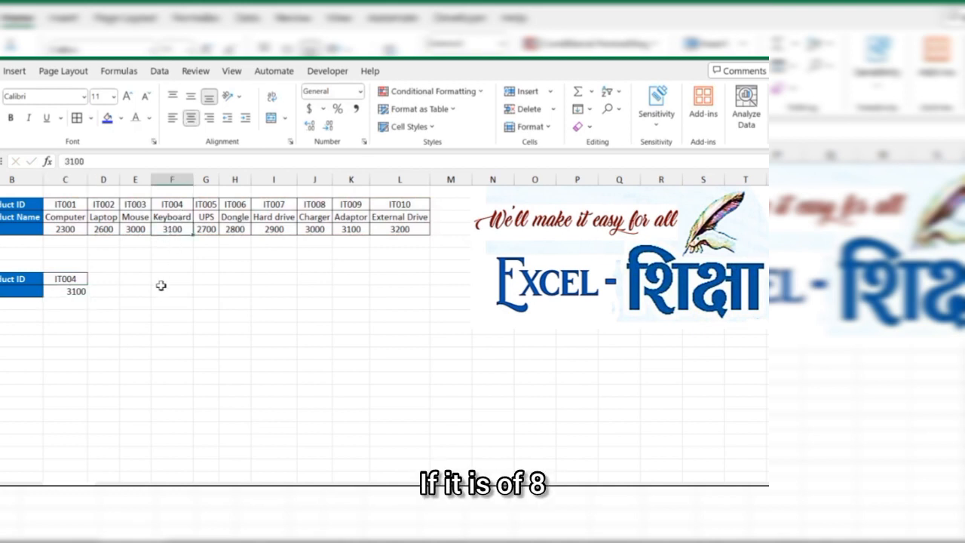
{"action": "left_click", "coordinate": [310, 205]}
{"action": "key", "text": "ctrl+c"}
{"action": "left_click", "coordinate": [53, 279]}
{"action": "key", "text": "ctrl+v"}
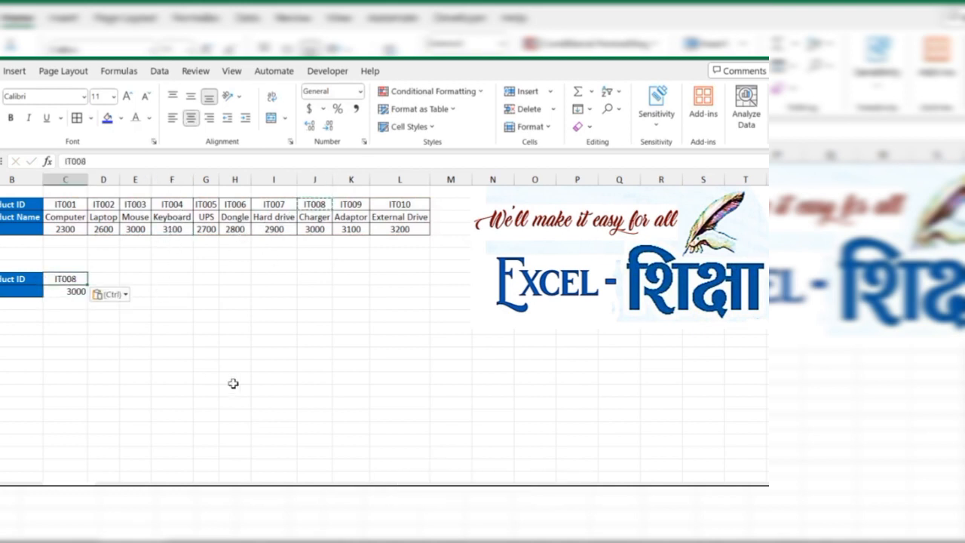
{"action": "left_click_drag", "start_coordinate": [73, 208], "coordinate": [390, 230]}
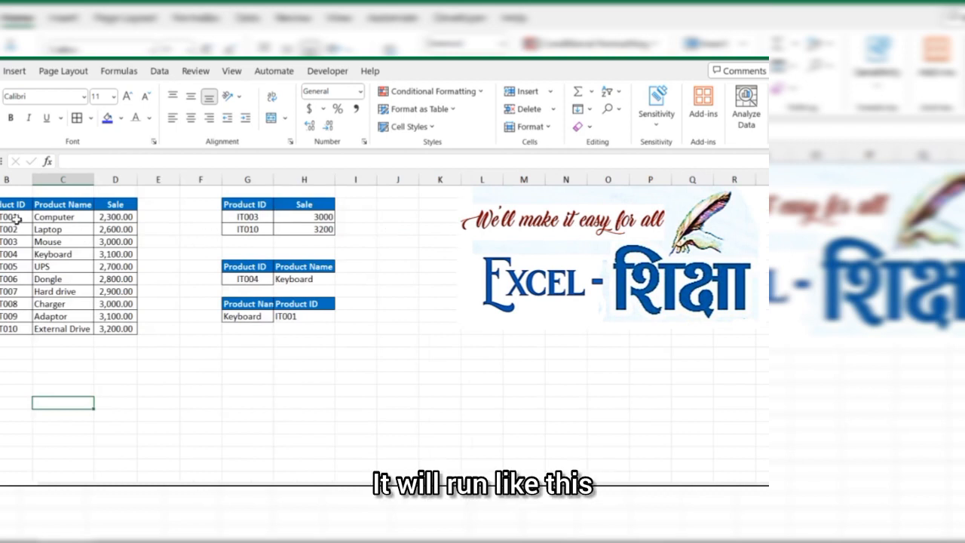
Step: In the vertical product table, move the IT005 and IT006 rows below IT010 and close the gap so the IDs are out of order
{"action": "left_click_drag", "start_coordinate": [12, 216], "coordinate": [13, 329]}
{"action": "left_click", "coordinate": [116, 377]}
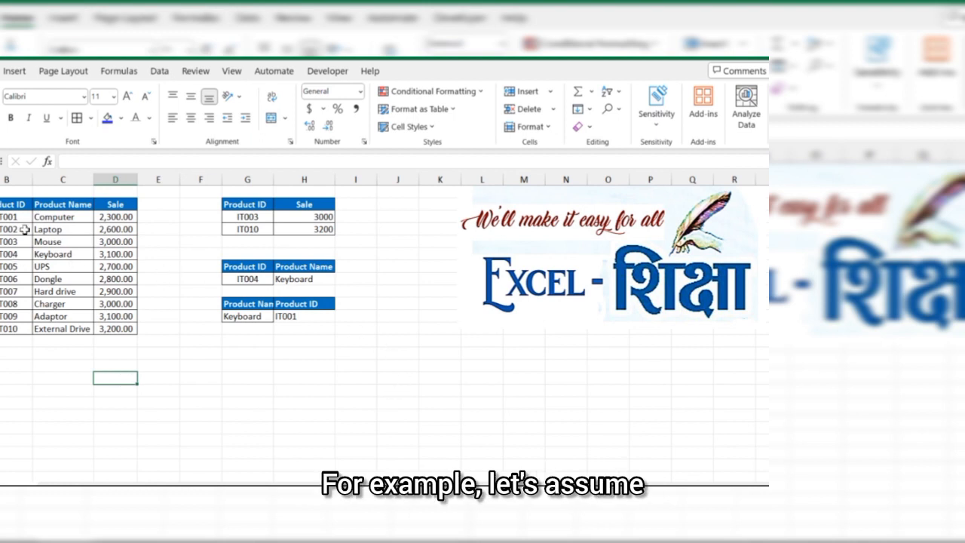
{"action": "left_click_drag", "start_coordinate": [18, 217], "coordinate": [18, 330]}
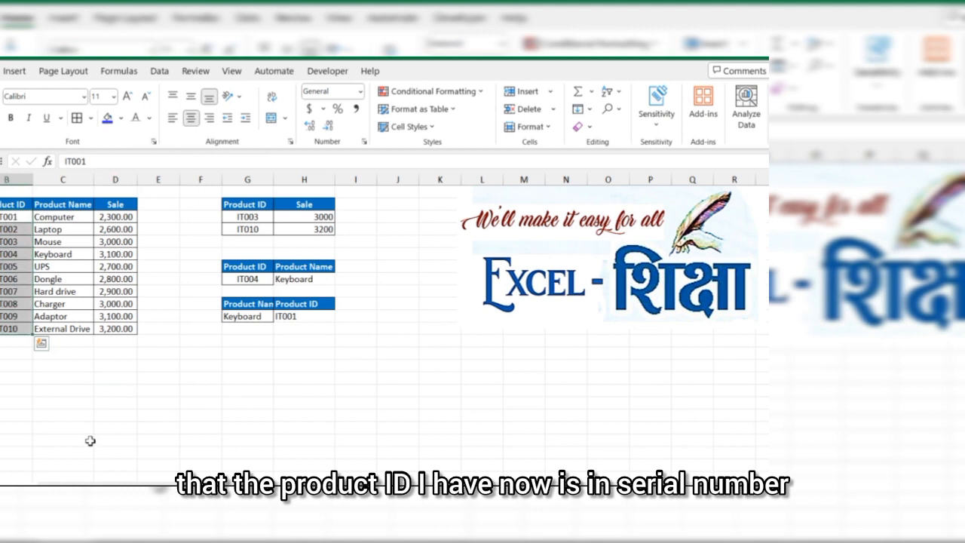
{"action": "left_click", "coordinate": [60, 390]}
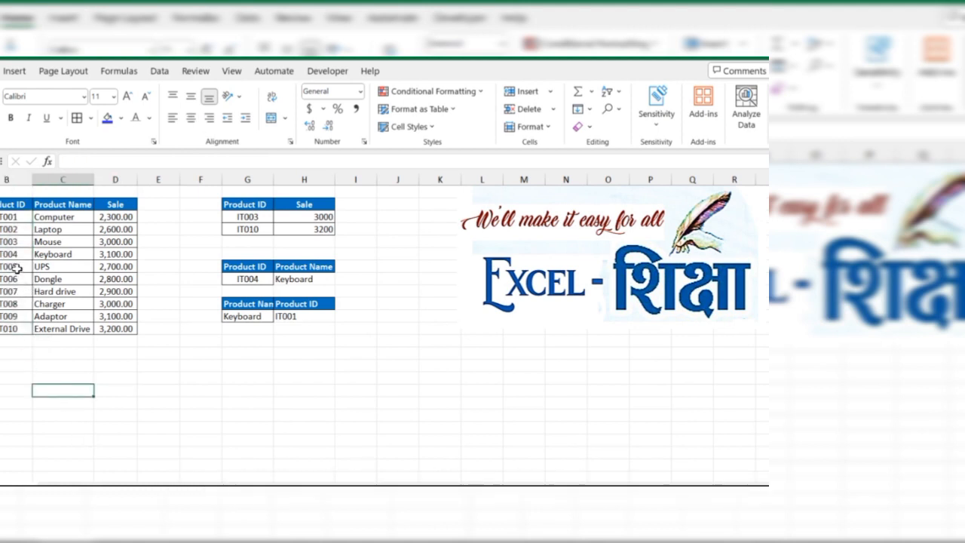
{"action": "left_click_drag", "start_coordinate": [16, 267], "coordinate": [22, 348]}
{"action": "left_click", "coordinate": [17, 296]}
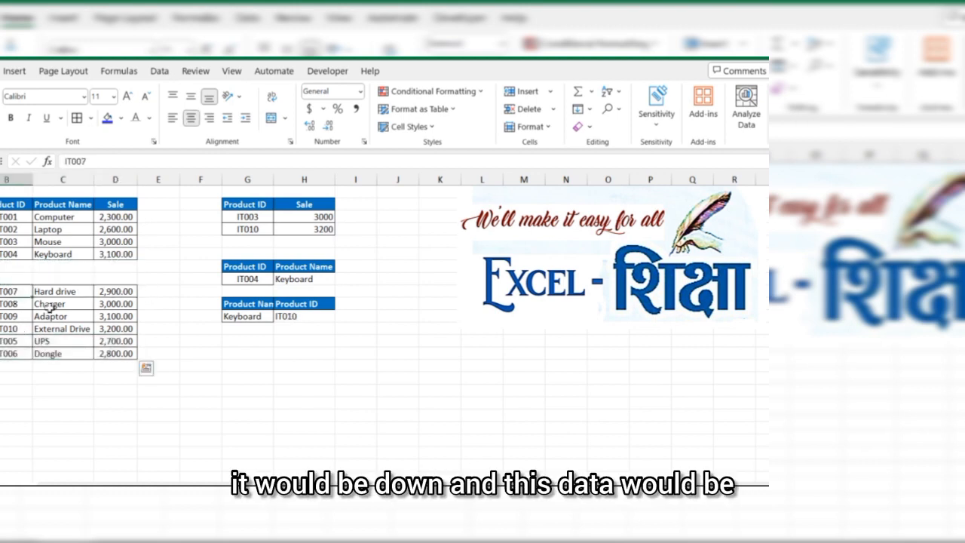
{"action": "left_click_drag", "start_coordinate": [50, 304], "coordinate": [112, 328]}
{"action": "left_click", "coordinate": [23, 268]}
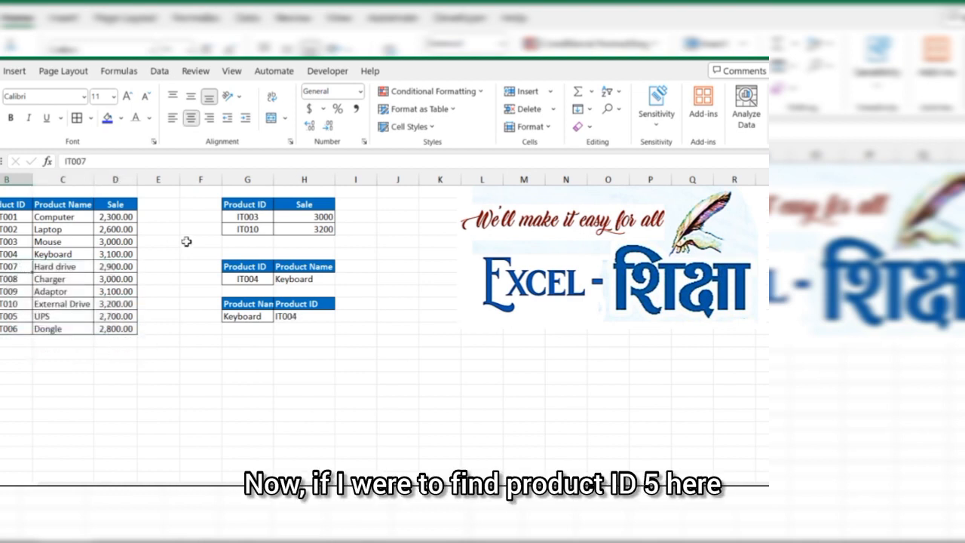
Step: Change the product ID in G3 to IT005 to test the sale lookup on the unsorted table
{"action": "double_click", "coordinate": [247, 217]}
{"action": "key", "text": "BackSpace"}
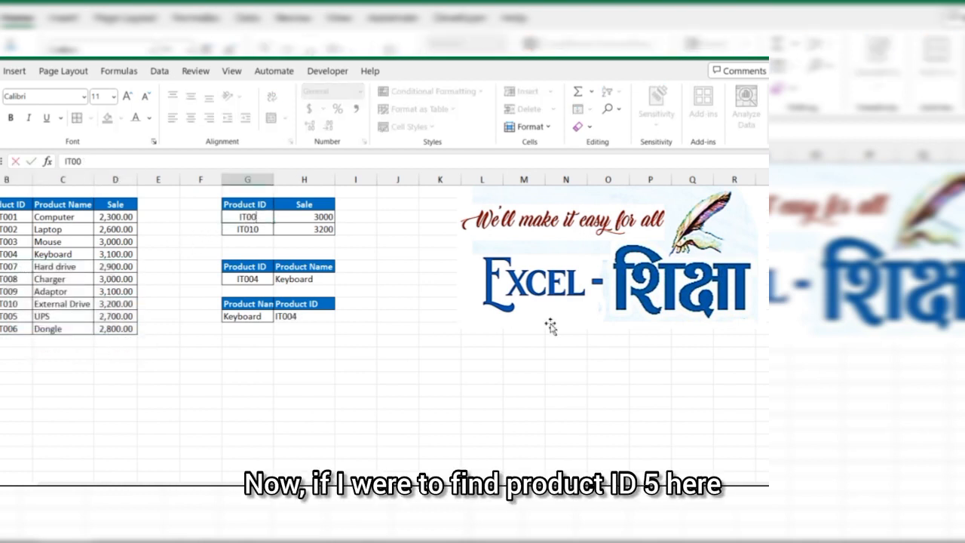
{"action": "type", "text": "5"}
{"action": "key", "text": "Tab"}
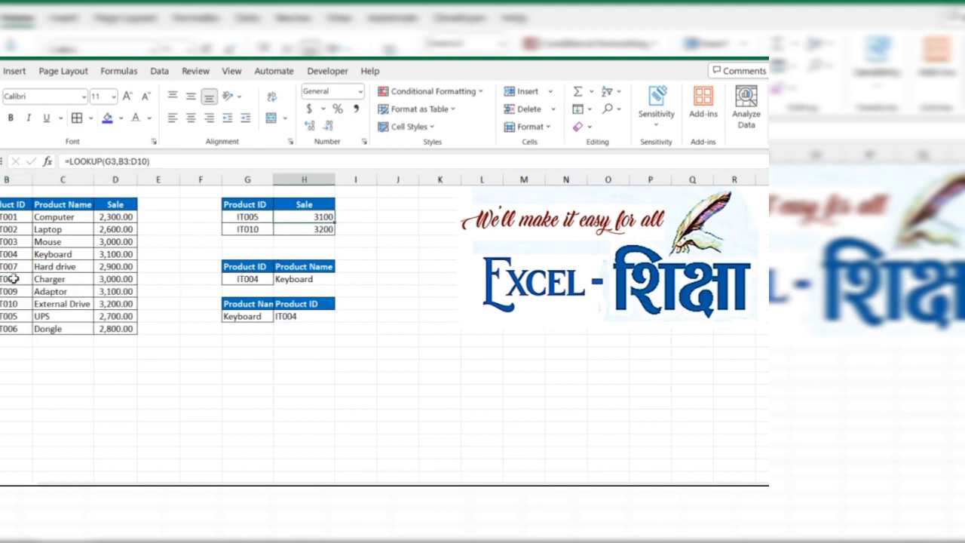
Step: Compare the sale in H3 with the IT005 row, and examine the order of the Product ID column and the selected lookup array
{"action": "left_click_drag", "start_coordinate": [11, 317], "coordinate": [115, 317]}
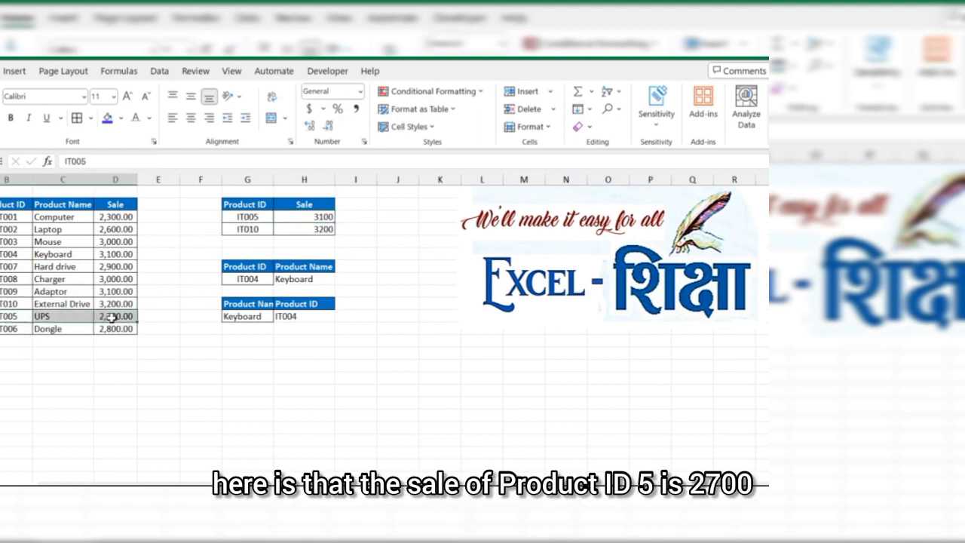
{"action": "left_click", "coordinate": [318, 218]}
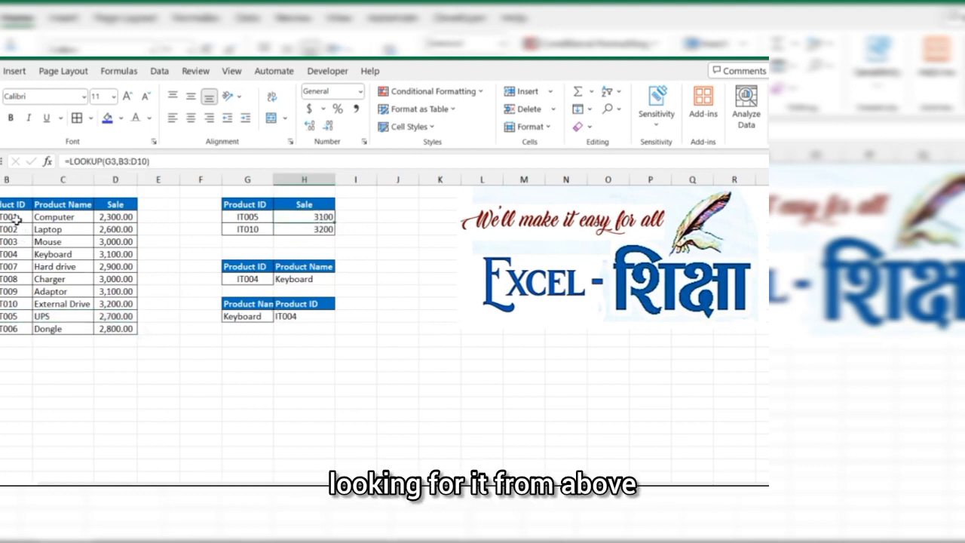
{"action": "left_click_drag", "start_coordinate": [13, 216], "coordinate": [13, 257]}
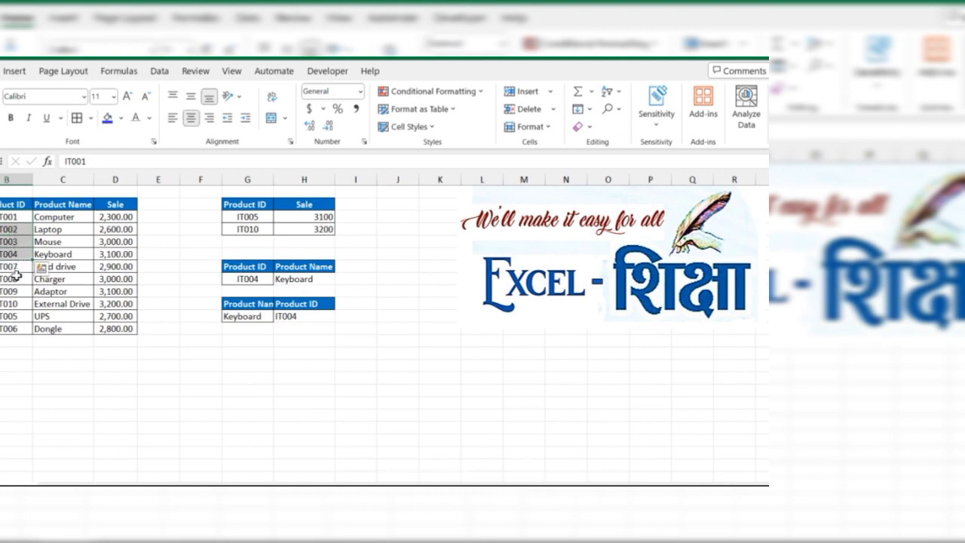
{"action": "left_click", "coordinate": [250, 217]}
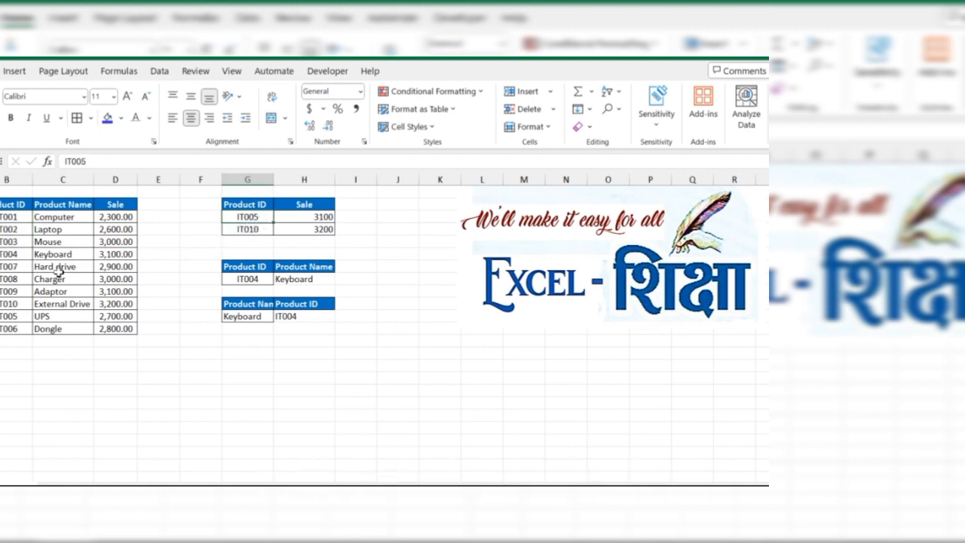
{"action": "left_click_drag", "start_coordinate": [16, 254], "coordinate": [113, 217]}
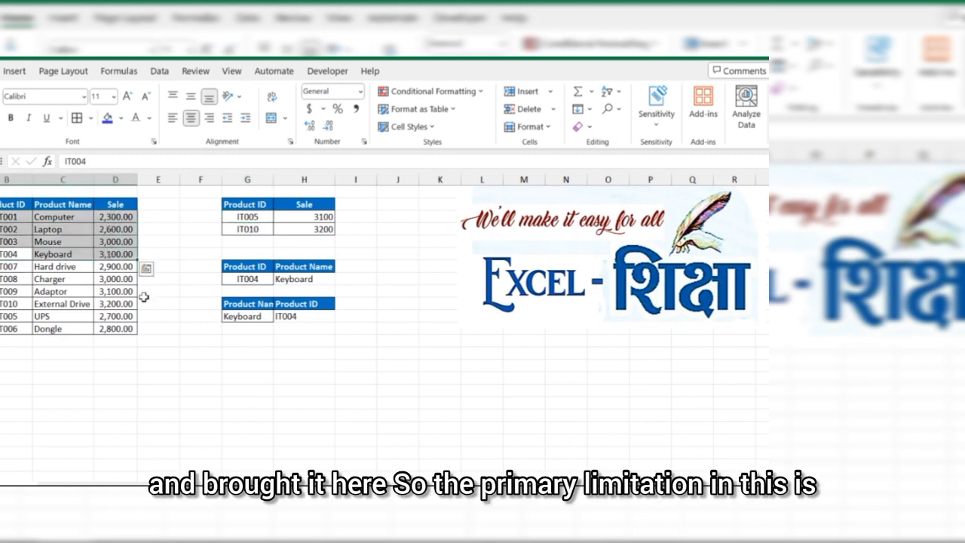
{"action": "left_click", "coordinate": [185, 367]}
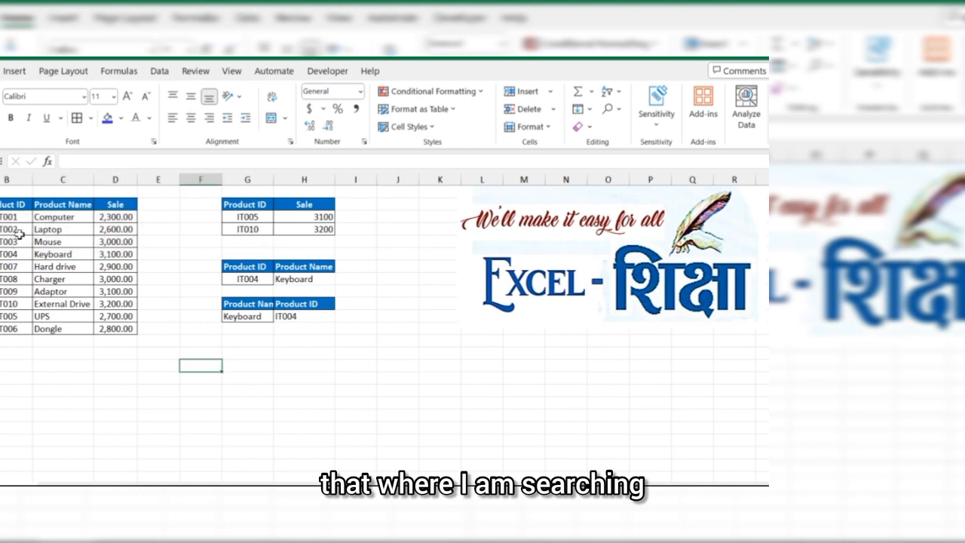
{"action": "left_click_drag", "start_coordinate": [16, 218], "coordinate": [7, 337]}
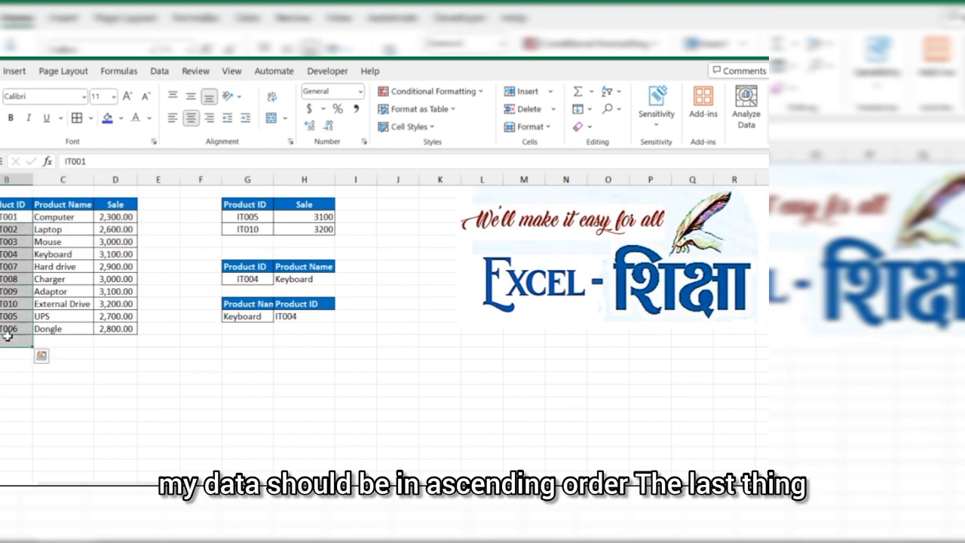
{"action": "left_click", "coordinate": [170, 381]}
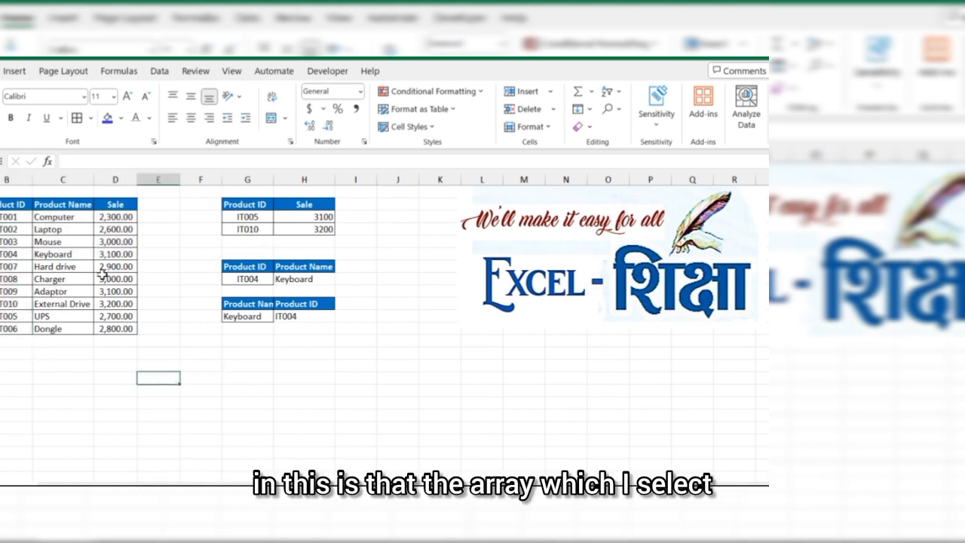
{"action": "left_click_drag", "start_coordinate": [12, 218], "coordinate": [112, 327]}
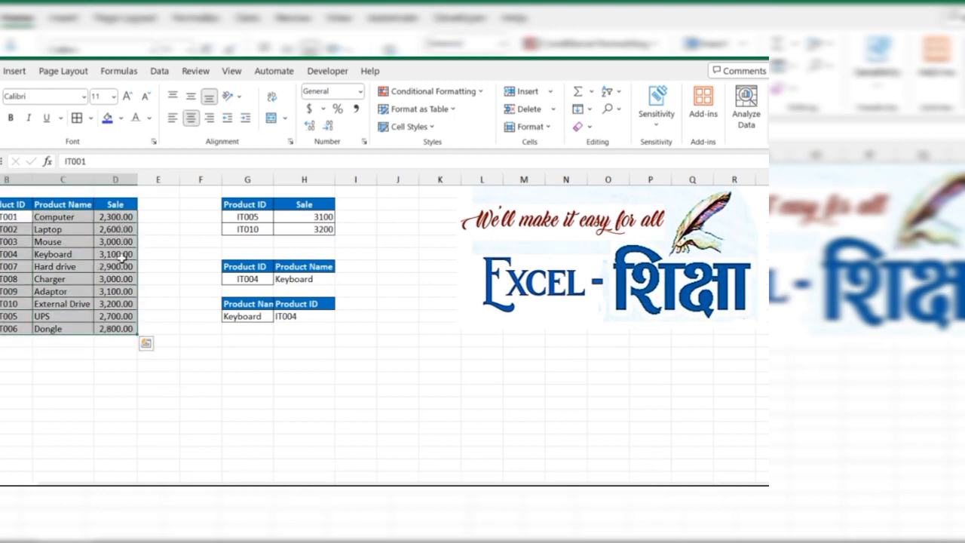
{"action": "left_click", "coordinate": [178, 389]}
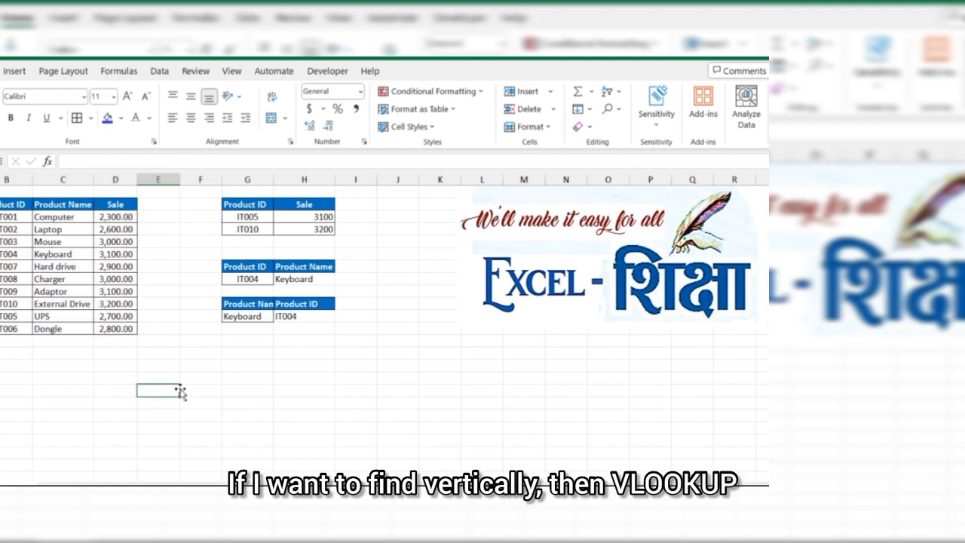
{"action": "left_click_drag", "start_coordinate": [9, 216], "coordinate": [11, 329]}
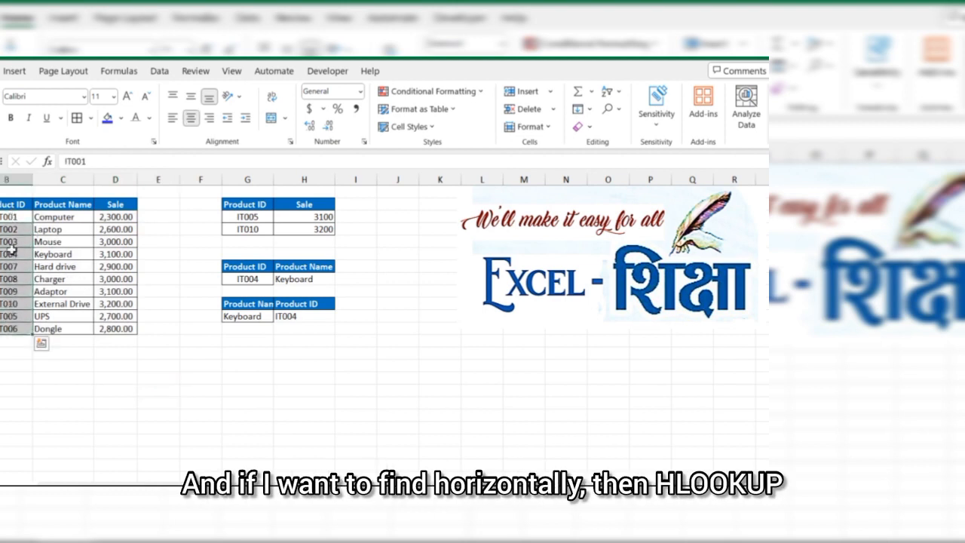
{"action": "left_click_drag", "start_coordinate": [9, 204], "coordinate": [113, 204]}
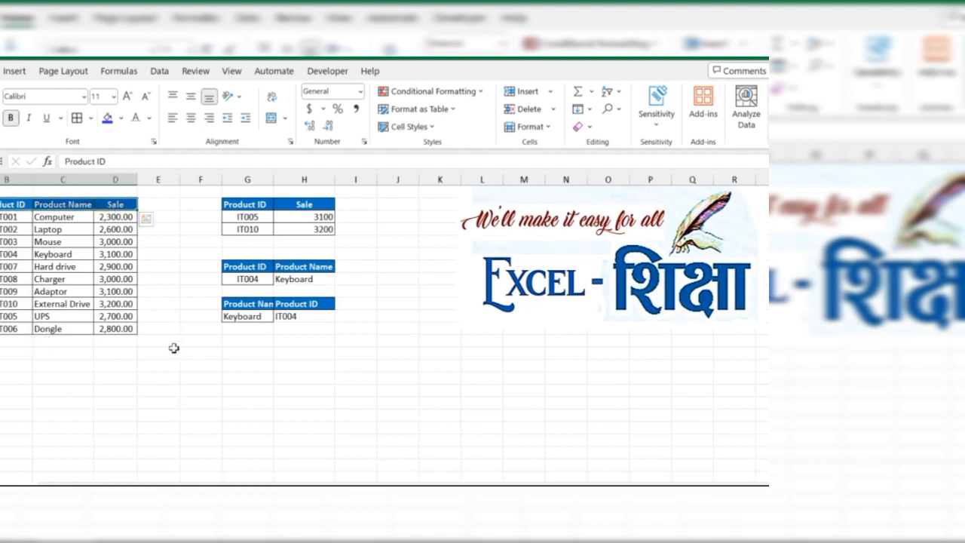
Step: Unhide the Vlookup worksheet and select the product IDs in B3:B12 of its table
{"action": "left_click", "coordinate": [165, 362]}
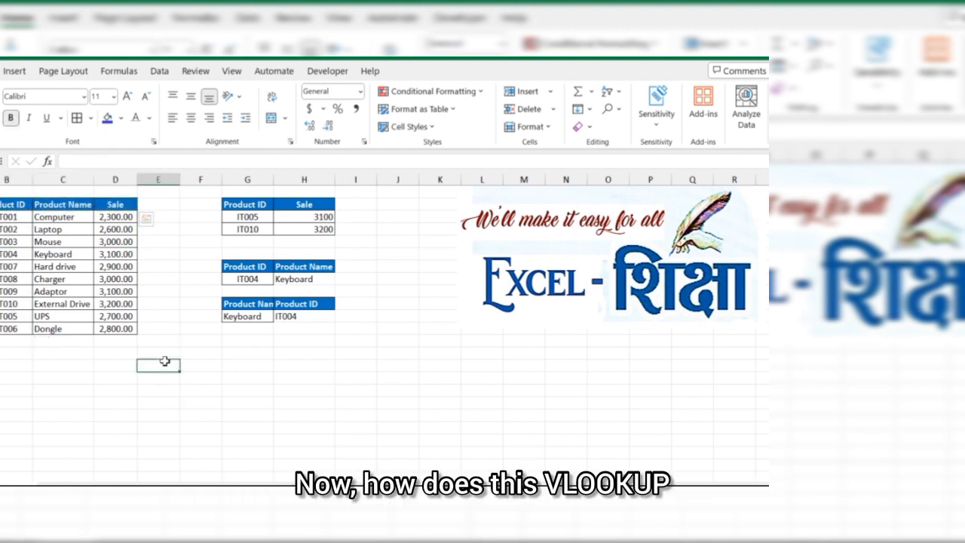
{"action": "key", "text": "alt+o"}
{"action": "key", "text": "h"}
{"action": "key", "text": "u"}
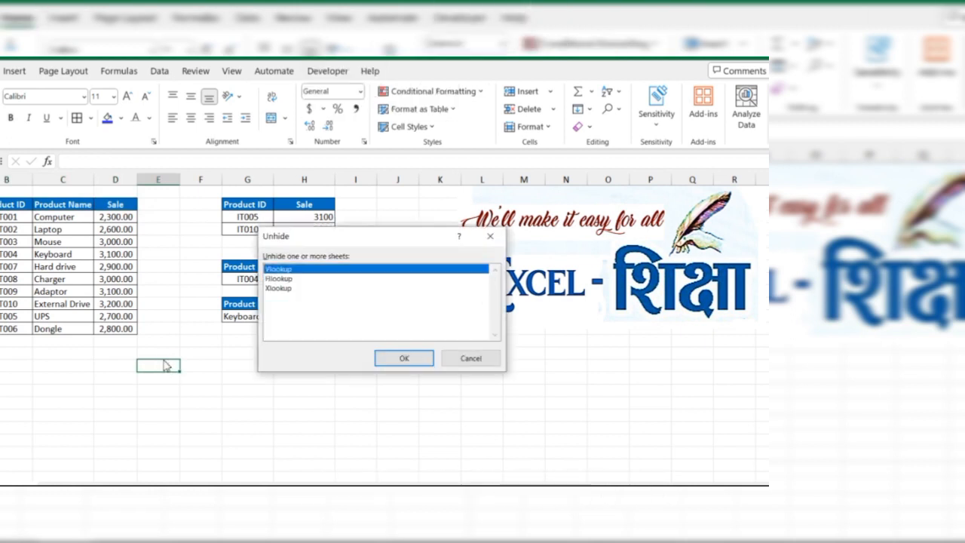
{"action": "key", "text": "Return"}
{"action": "left_click", "coordinate": [166, 369]}
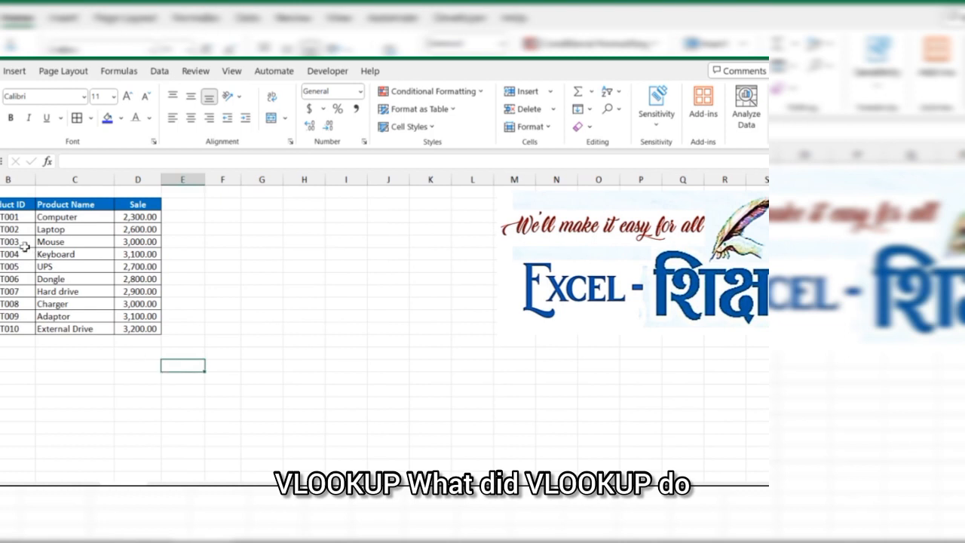
{"action": "left_click_drag", "start_coordinate": [18, 216], "coordinate": [26, 325]}
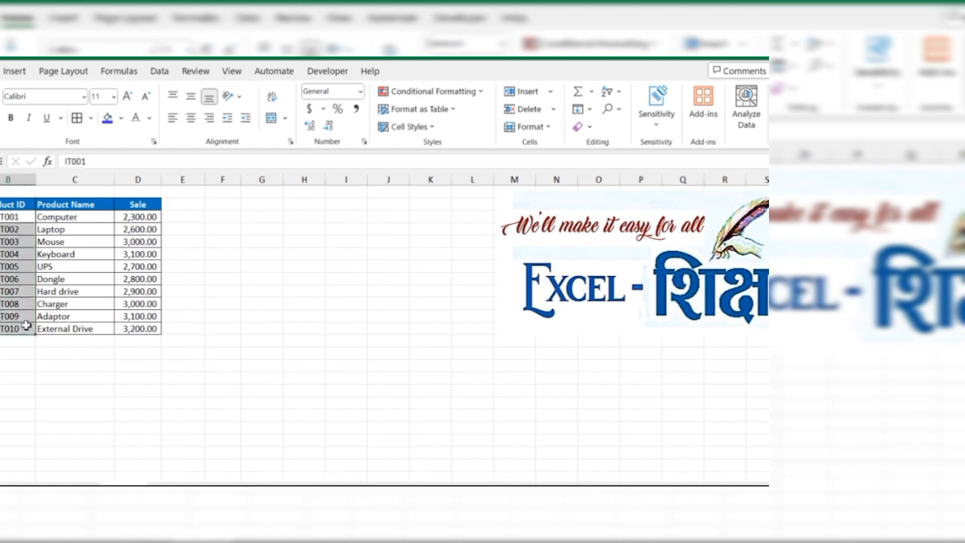
Step: Create a lookup header with Product ID in G2 and Sale in H2, copied from the table headings, and widen both columns
{"action": "left_click", "coordinate": [6, 204]}
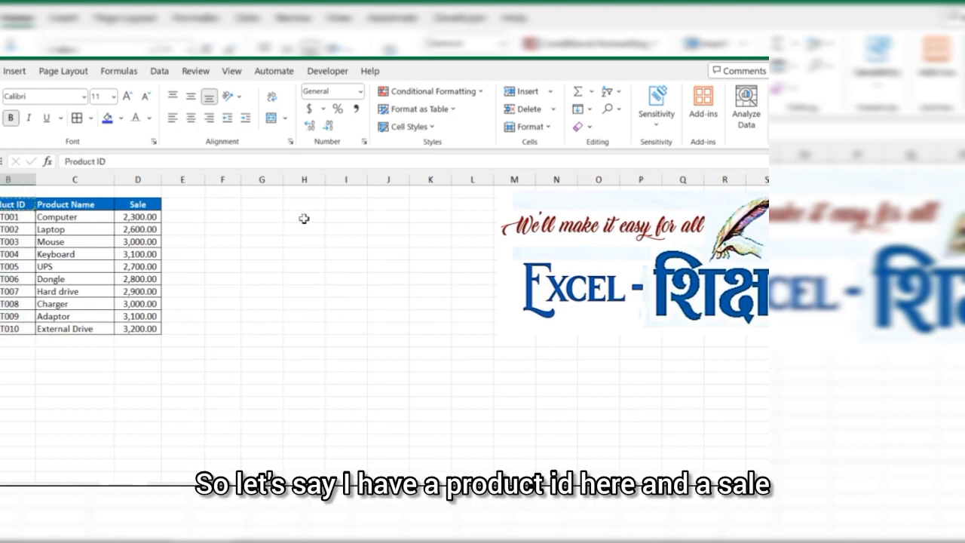
{"action": "left_click", "coordinate": [262, 204]}
{"action": "type", "text": "Product ID"}
{"action": "left_click", "coordinate": [136, 204]}
{"action": "key", "text": "ctrl+c"}
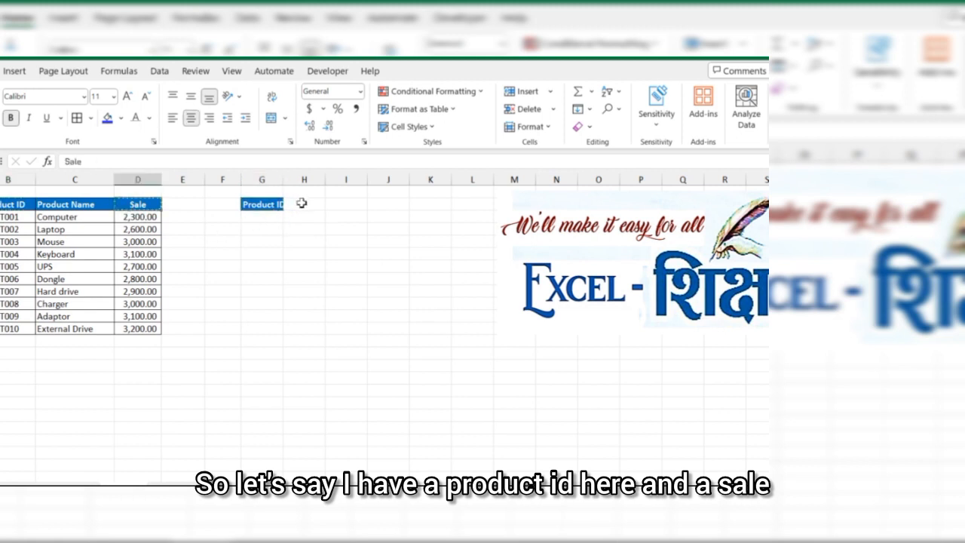
{"action": "left_click", "coordinate": [301, 204]}
{"action": "key", "text": "ctrl+v"}
{"action": "left_click_drag", "start_coordinate": [282, 183], "coordinate": [344, 183]}
Step: Copy product ID IT003 from the table into G4 and IT007 into G3 as lookup values
{"action": "left_click", "coordinate": [275, 216]}
{"action": "left_click", "coordinate": [19, 242]}
{"action": "key", "text": "ctrl+c"}
{"action": "left_click", "coordinate": [267, 227]}
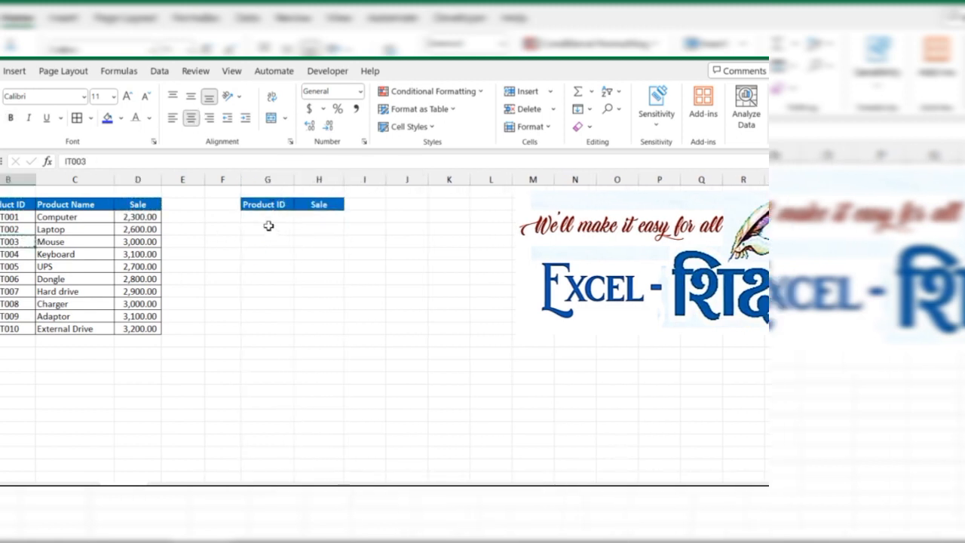
{"action": "key", "text": "ctrl+v"}
{"action": "left_click", "coordinate": [14, 292]}
{"action": "key", "text": "ctrl+c"}
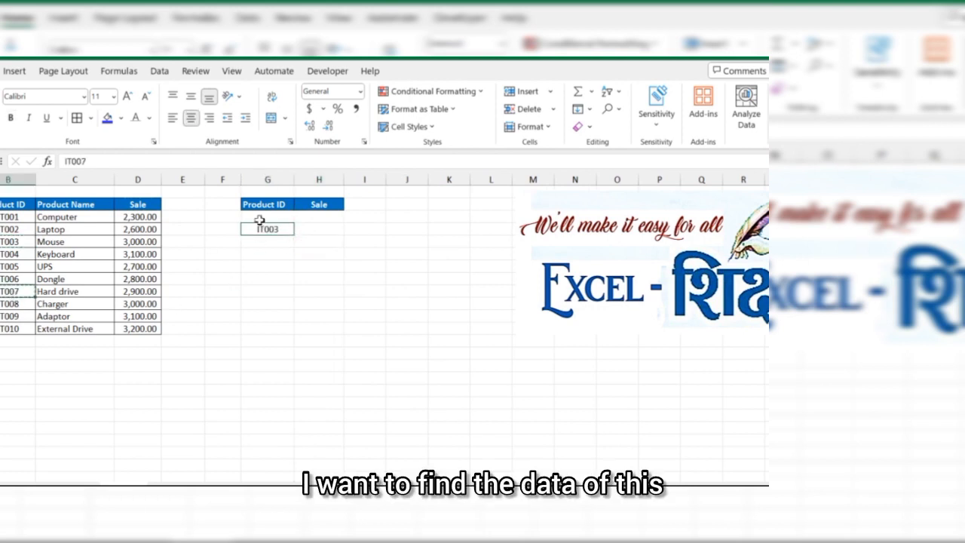
{"action": "left_click", "coordinate": [267, 217]}
{"action": "key", "text": "ctrl+v"}
Step: Begin a VLOOKUP formula in H3 with G3 as the lookup value and columns B:D as the table array
{"action": "left_click", "coordinate": [319, 217]}
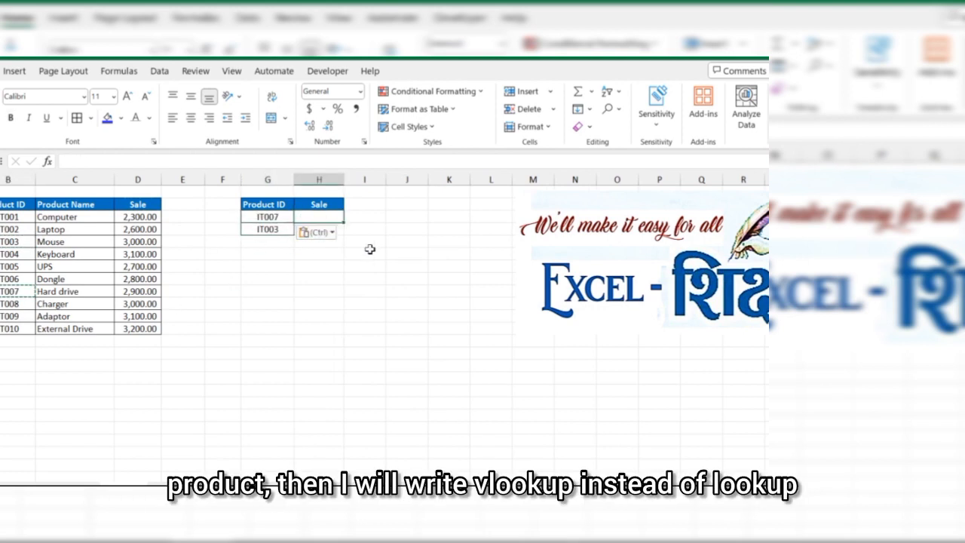
{"action": "type", "text": "=vl"}
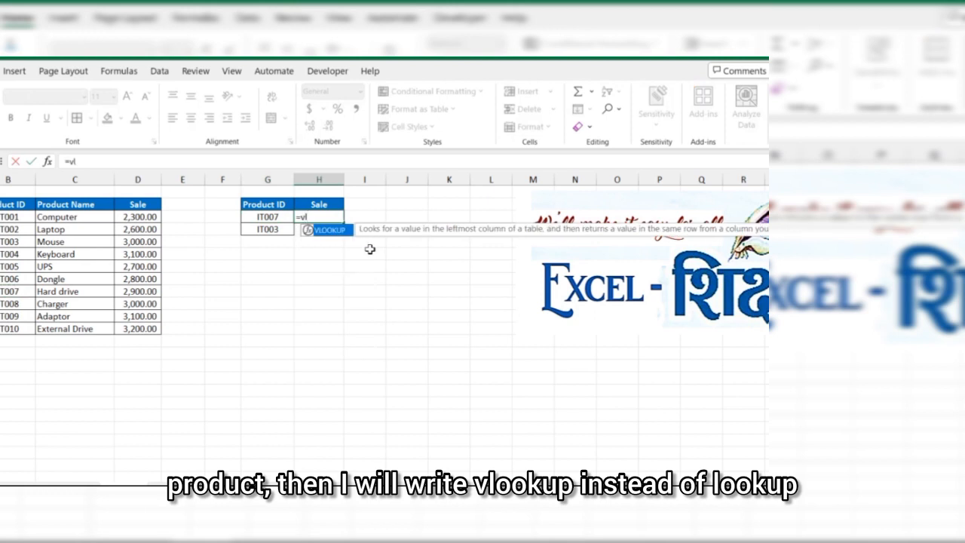
{"action": "key", "text": "Tab"}
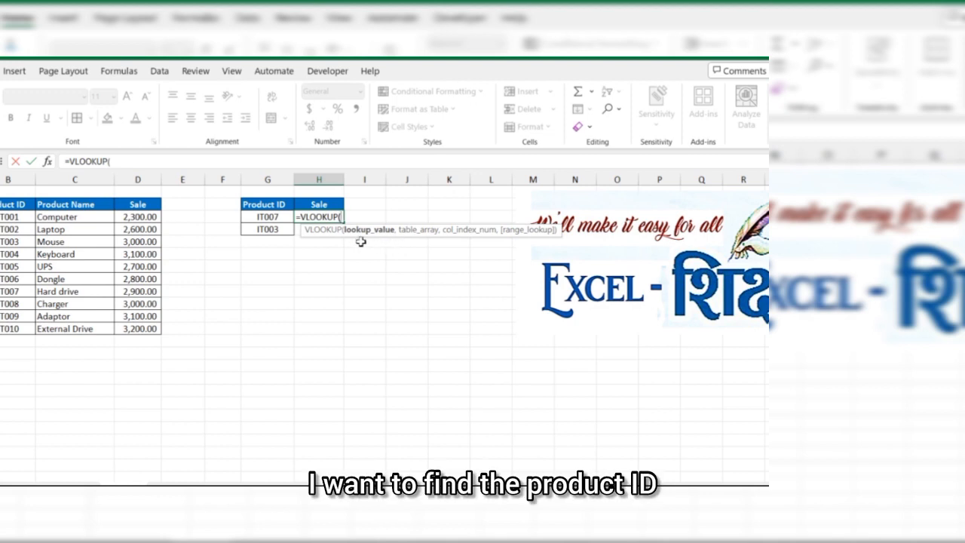
{"action": "left_click", "coordinate": [277, 218]}
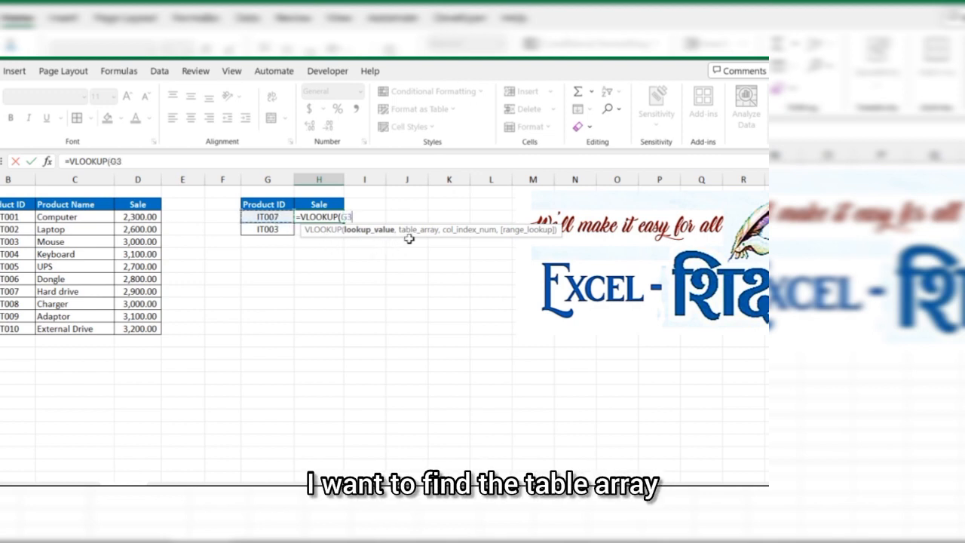
{"action": "type", "text": ","}
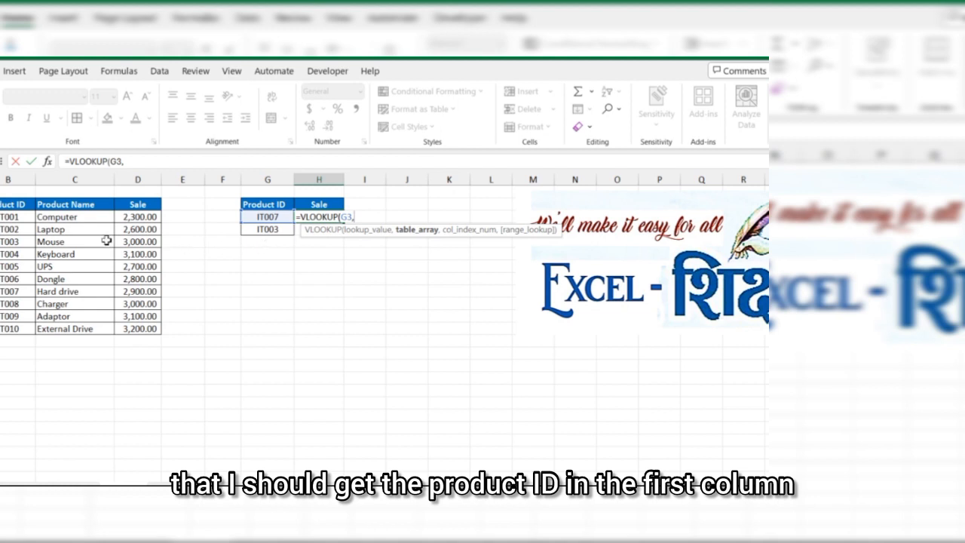
{"action": "left_click", "coordinate": [14, 181]}
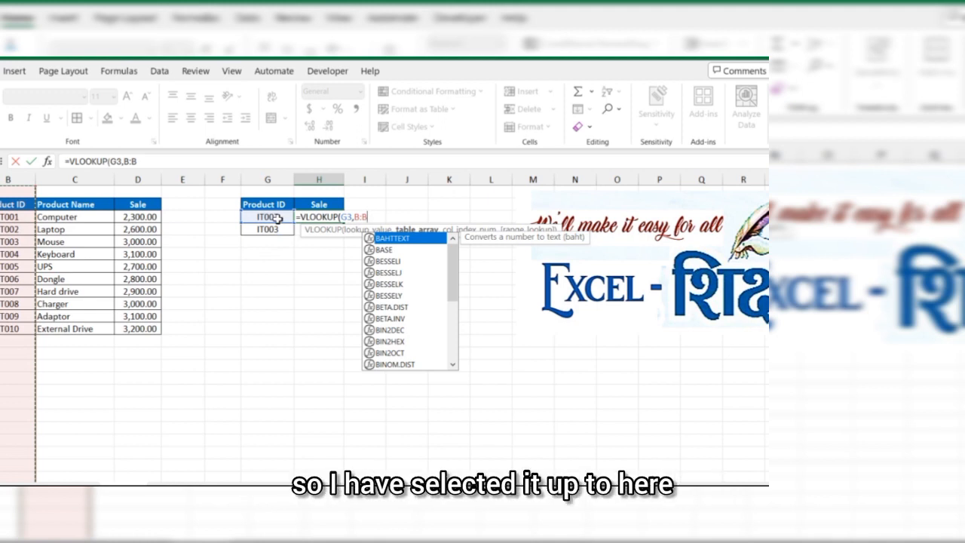
{"action": "key", "text": "shift+Right"}
{"action": "key", "text": "shift+Right"}
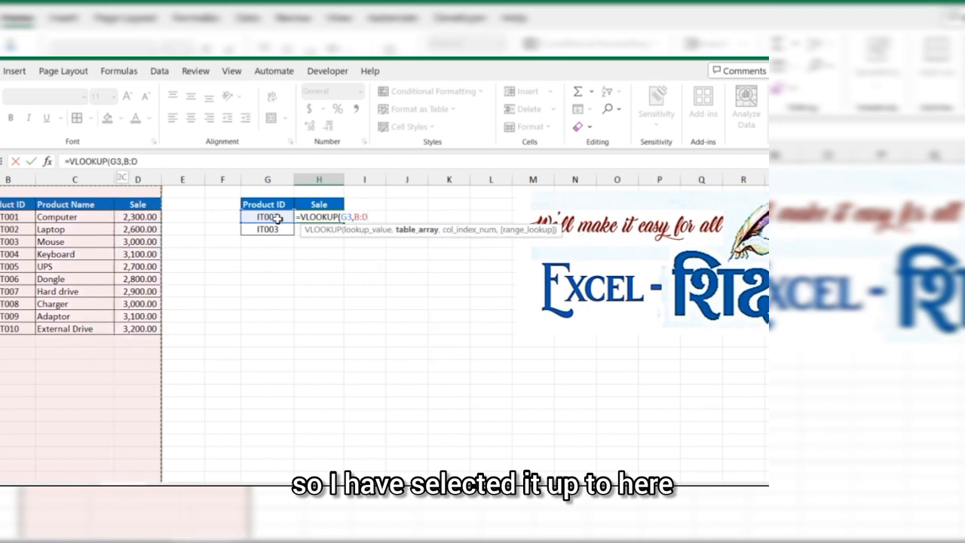
Step: Set the VLOOKUP column index to 3 so the formula returns the Sale column
{"action": "left_click", "coordinate": [150, 164]}
{"action": "type", "text": ","}
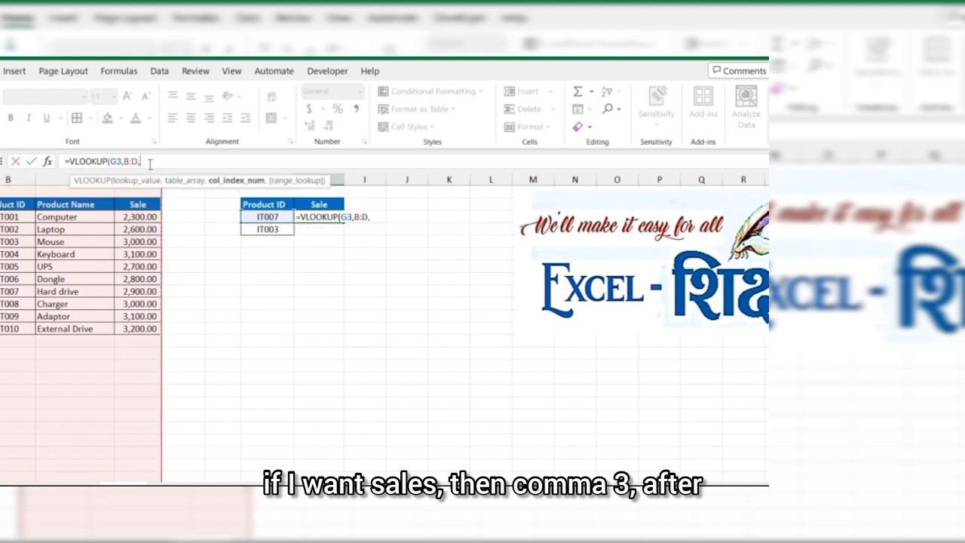
{"action": "type", "text": "3"}
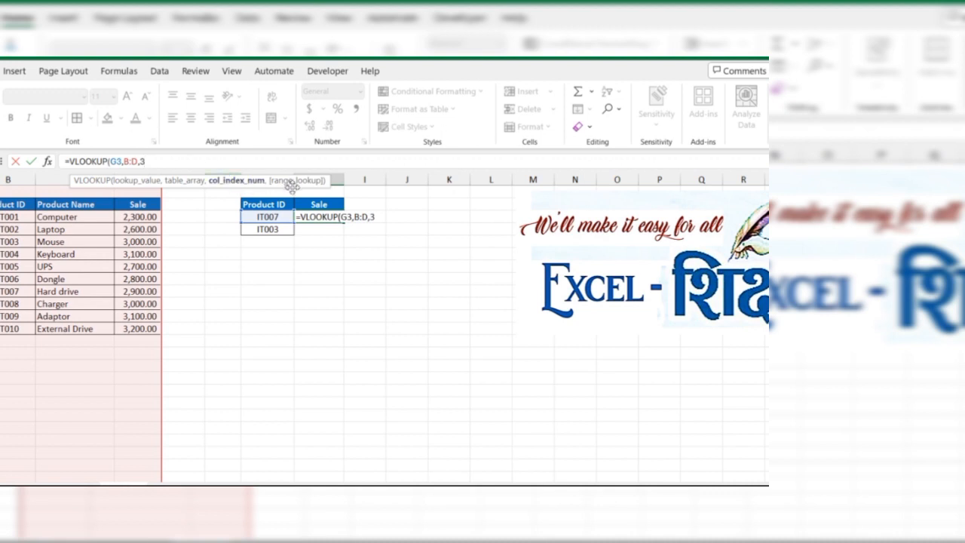
{"action": "type", "text": "n"}
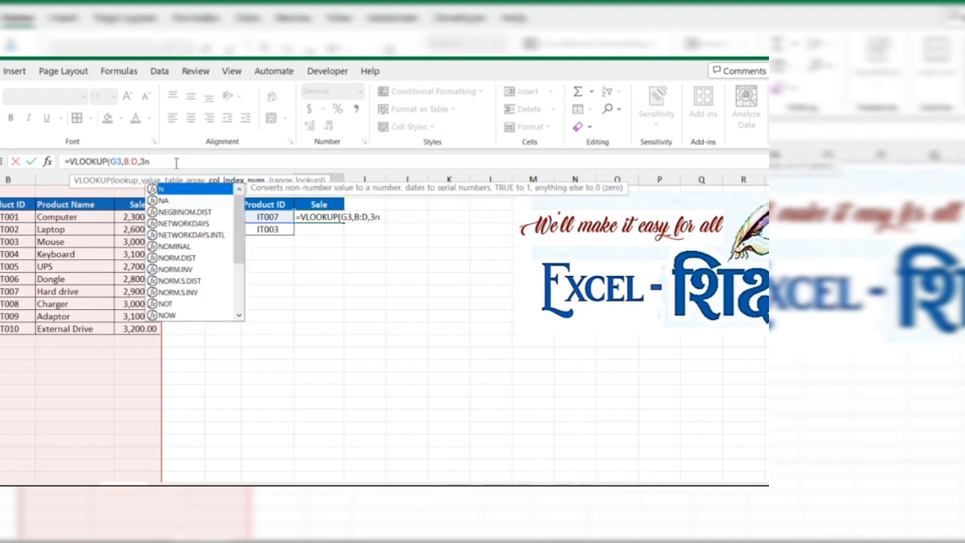
{"action": "key", "text": "BackSpace"}
{"action": "type", "text": ","}
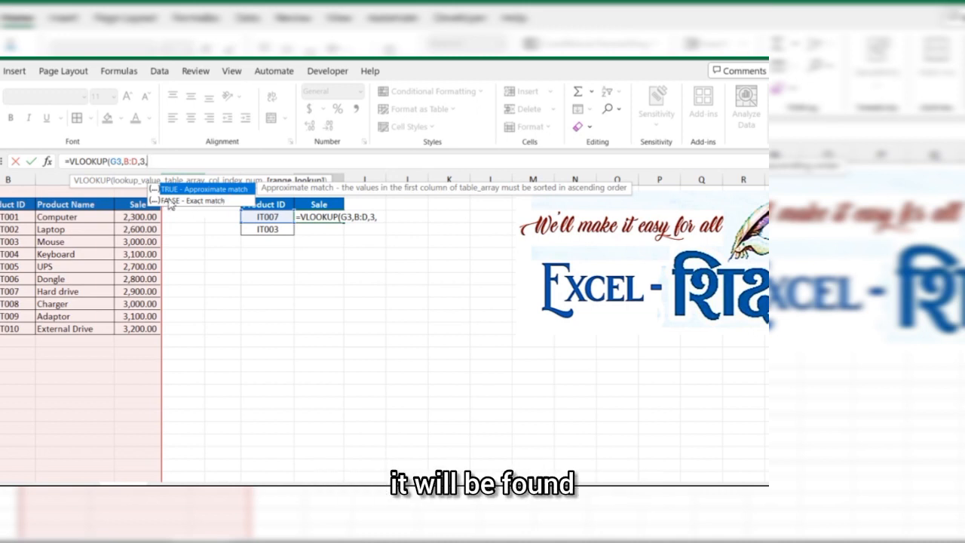
Step: Complete the H3 VLOOKUP with exact match, replacing FALSE with 0, and fill the formula down to H4
{"action": "left_click", "coordinate": [181, 201]}
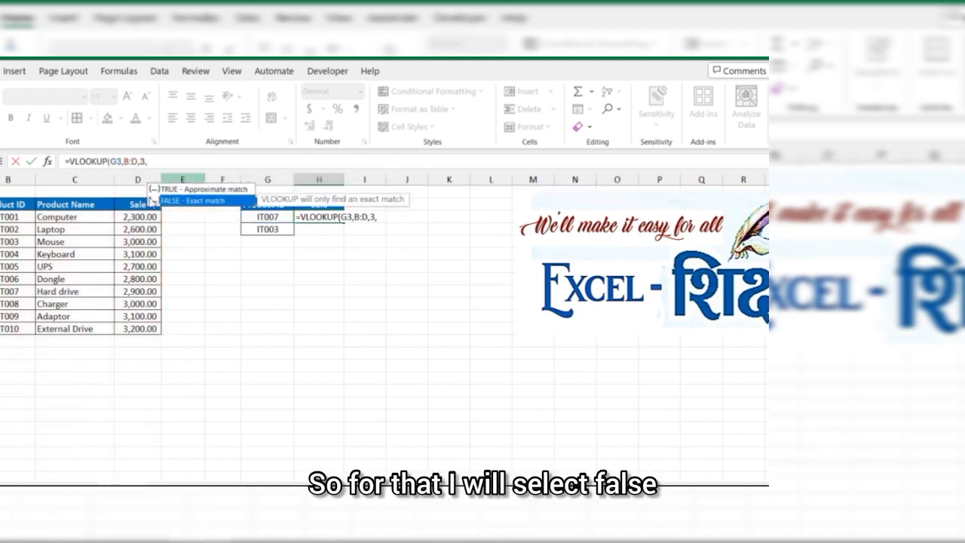
{"action": "left_click", "coordinate": [166, 163]}
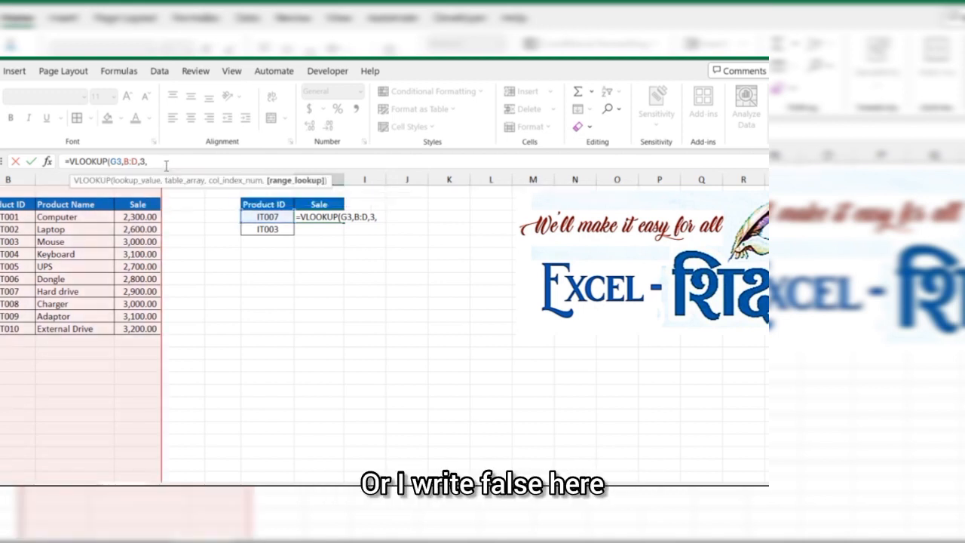
{"action": "type", "text": "fal"}
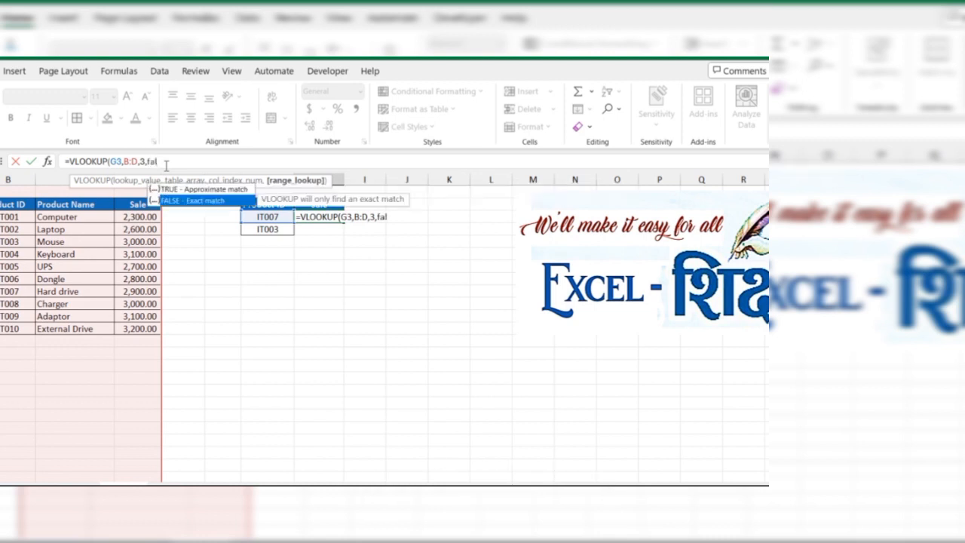
{"action": "key", "text": "Tab"}
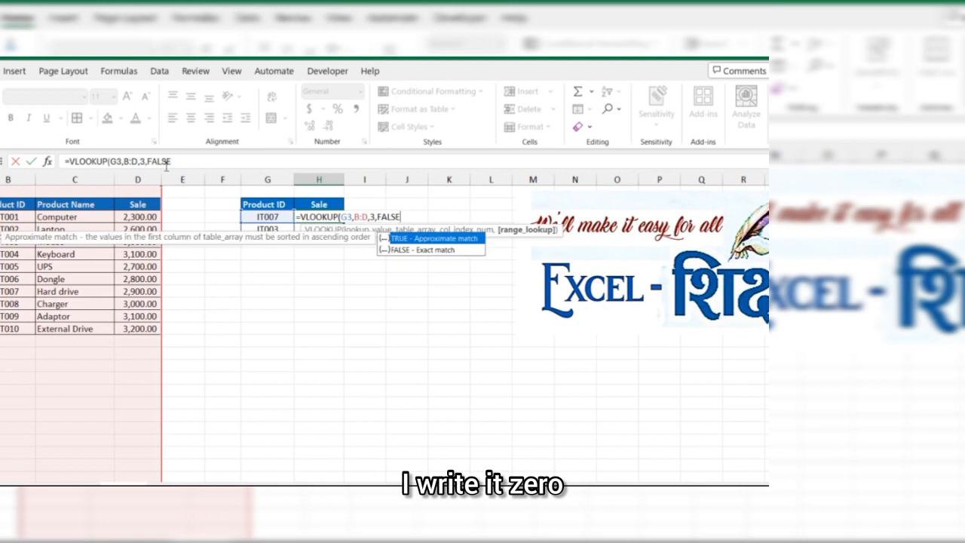
{"action": "key", "text": "BackSpace"}
{"action": "key", "text": "BackSpace"}
{"action": "key", "text": "BackSpace"}
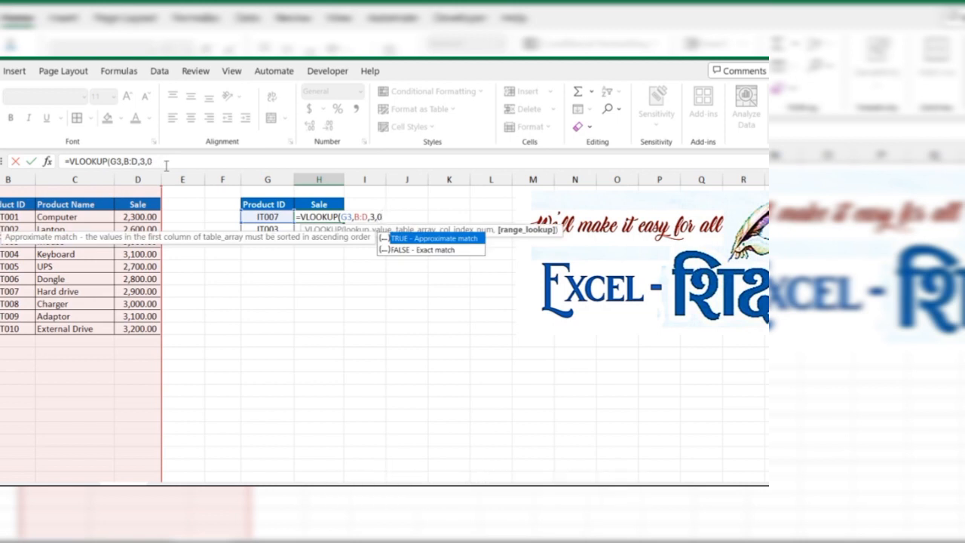
{"action": "key", "text": "Return"}
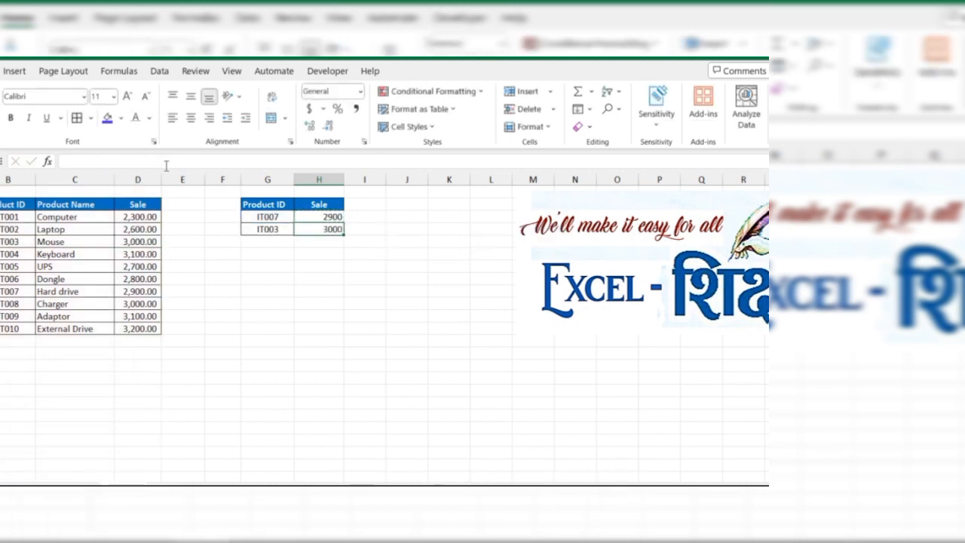
{"action": "key", "text": "F2"}
{"action": "key", "text": "Escape"}
Step: Move the IT007 and IT008 rows from B9:D10 to B14:D15, leaving one blank row below IT010
{"action": "key", "text": "Left"}
{"action": "key", "text": "Left"}
{"action": "key", "text": "Left"}
{"action": "key", "text": "Left"}
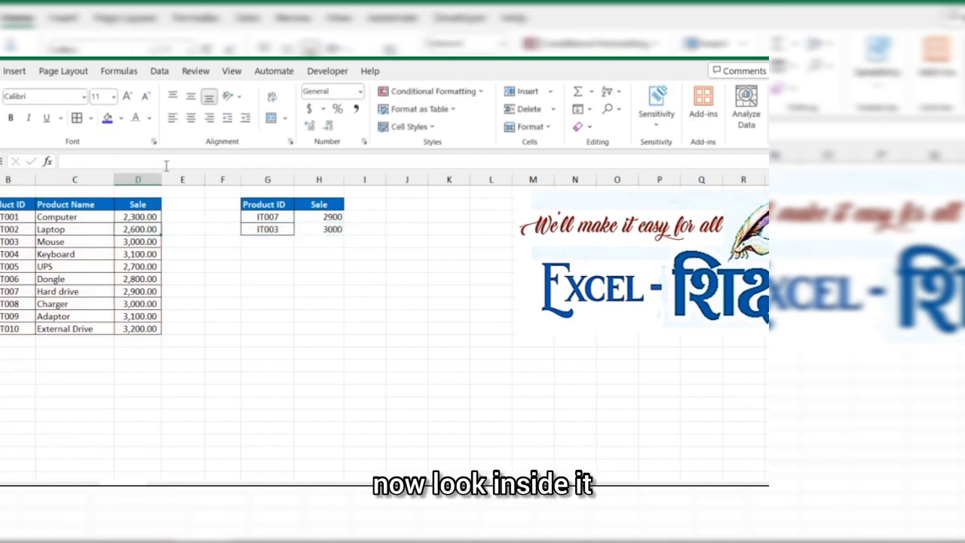
{"action": "key", "text": "Left"}
{"action": "key", "text": "Left"}
{"action": "key", "text": "Down"}
{"action": "key", "text": "Down"}
{"action": "key", "text": "Down"}
{"action": "key", "text": "Down"}
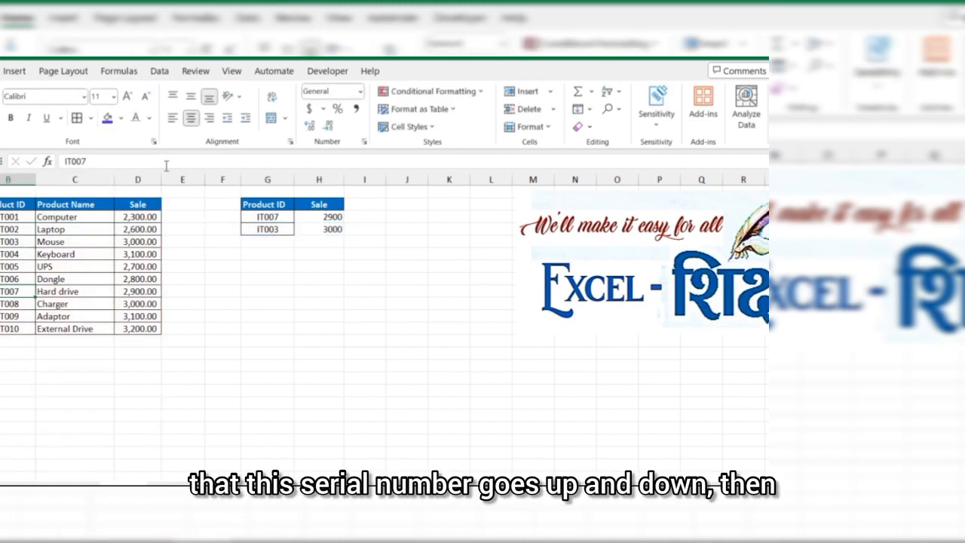
{"action": "key", "text": "shift+Right"}
{"action": "key", "text": "shift+Right"}
{"action": "key", "text": "shift+Down"}
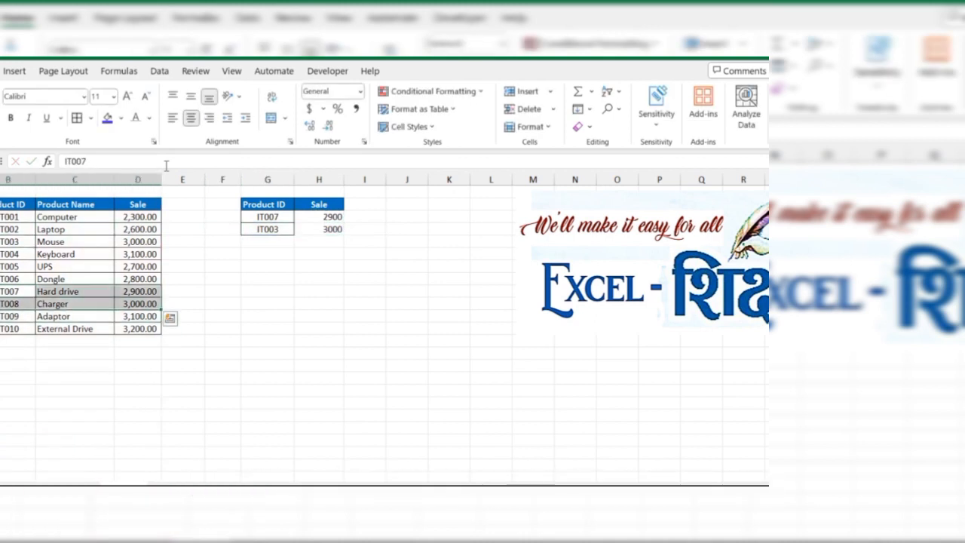
{"action": "key", "text": "ctrl+x"}
{"action": "key", "text": "Down"}
{"action": "key", "text": "Down"}
{"action": "key", "text": "Down"}
{"action": "key", "text": "Down"}
{"action": "key", "text": "Down"}
{"action": "key", "text": "ctrl+v"}
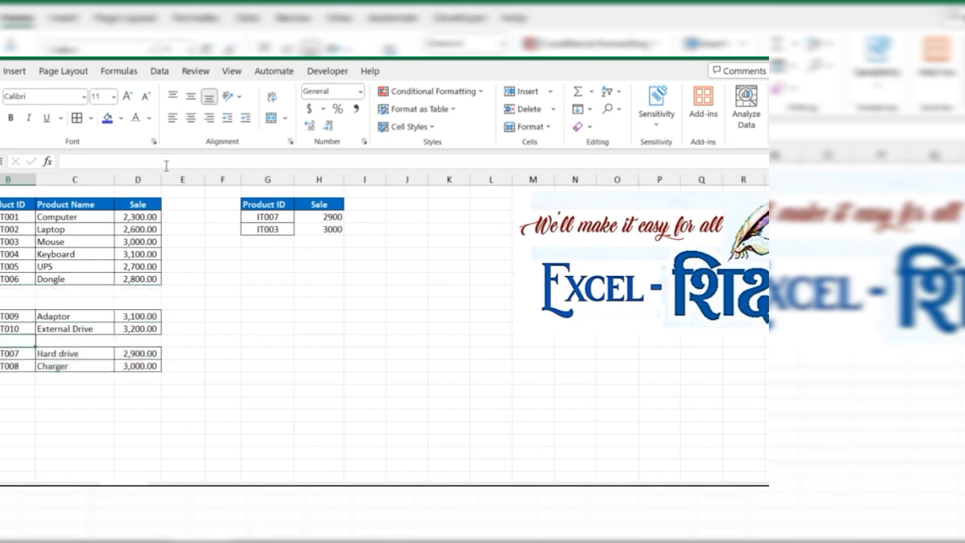
{"action": "key", "text": "Up"}
{"action": "key", "text": "Up"}
{"action": "key", "text": "shift+Down"}
{"action": "key", "text": "shift+Down"}
{"action": "key", "text": "shift+Down"}
{"action": "key", "text": "shift+Down"}
{"action": "key", "text": "shift+Right"}
{"action": "key", "text": "shift+Right"}
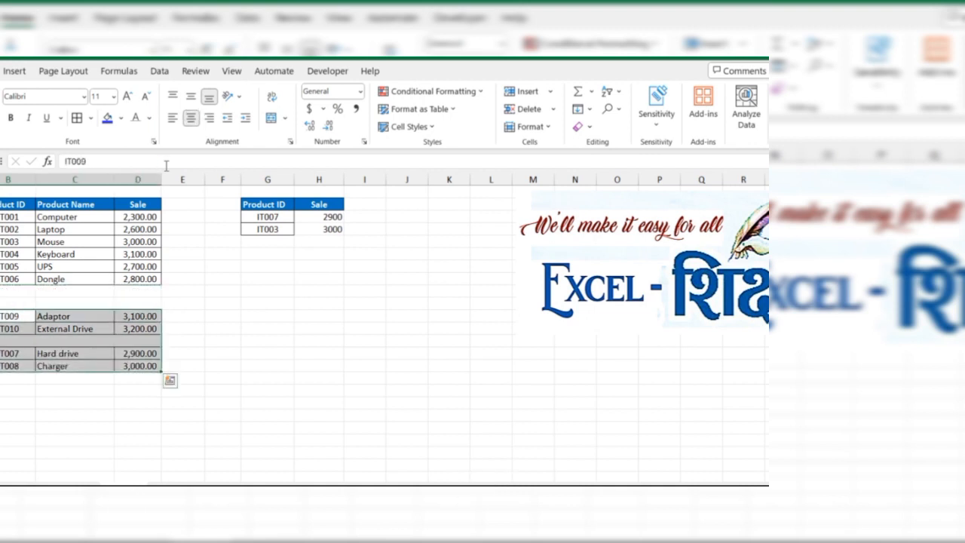
Step: Copy the IT005 and IT006 rows into the empty rows B9:D10 above IT009
{"action": "key", "text": "Up"}
{"action": "key", "text": "Up"}
{"action": "key", "text": "Up"}
{"action": "key", "text": "Up"}
{"action": "key", "text": "Down"}
{"action": "key", "text": "shift+Up"}
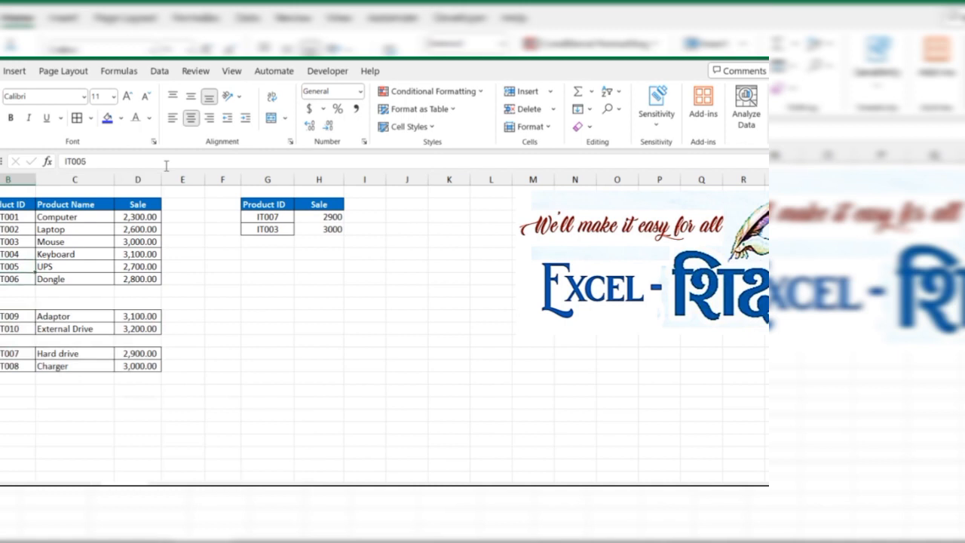
{"action": "key", "text": "shift+Right"}
{"action": "key", "text": "shift+Right"}
{"action": "key", "text": "ctrl+x"}
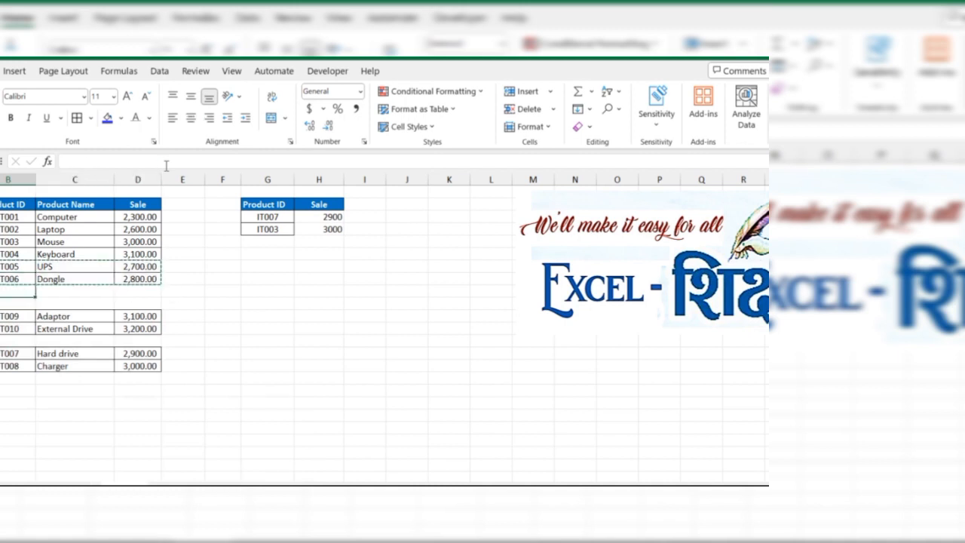
{"action": "key", "text": "Down"}
{"action": "key", "text": "ctrl+v"}
Step: Delete the blank row between IT010 and IT007 to close the gap in the table
{"action": "key", "text": "Down"}
{"action": "key", "text": "Down"}
{"action": "key", "text": "Down"}
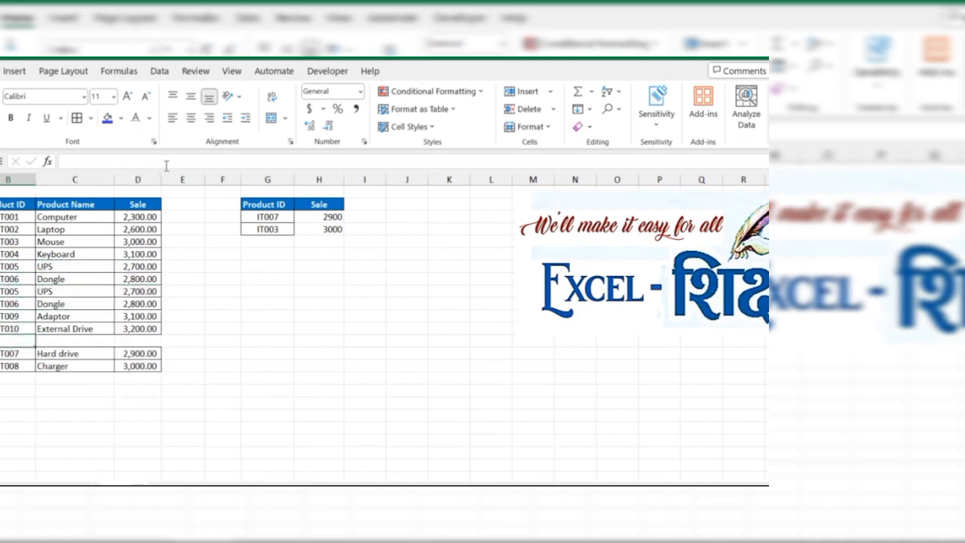
{"action": "key", "text": "shift+space"}
{"action": "key", "text": "ctrl+minus"}
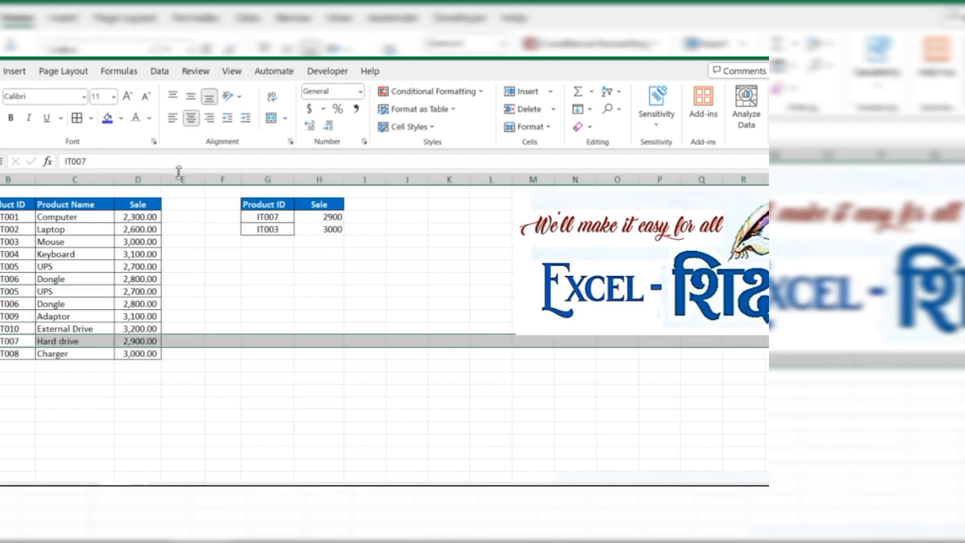
{"action": "left_click", "coordinate": [224, 275]}
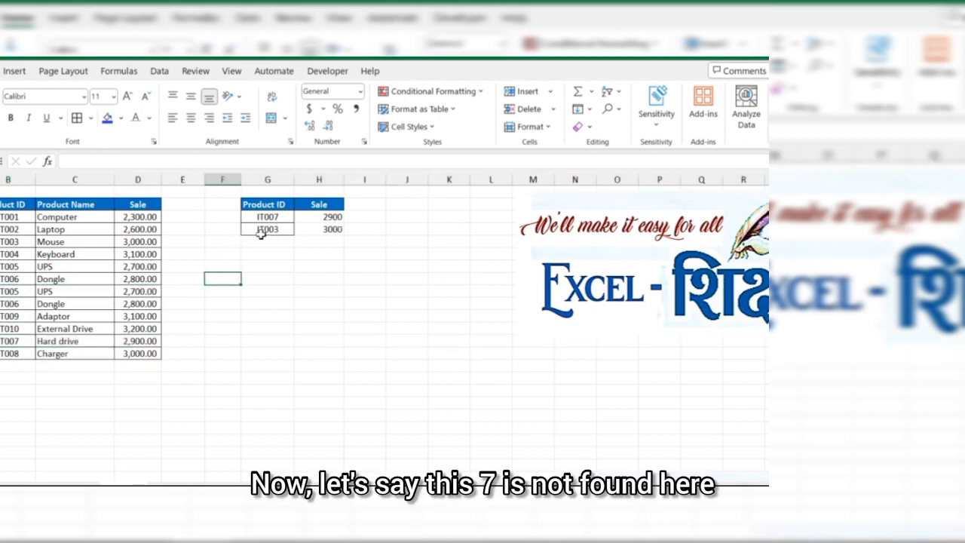
Step: Clear the product ID IT007 from the Hard drive row and check the exact-match VLOOKUP formula in H3
{"action": "left_click", "coordinate": [20, 340]}
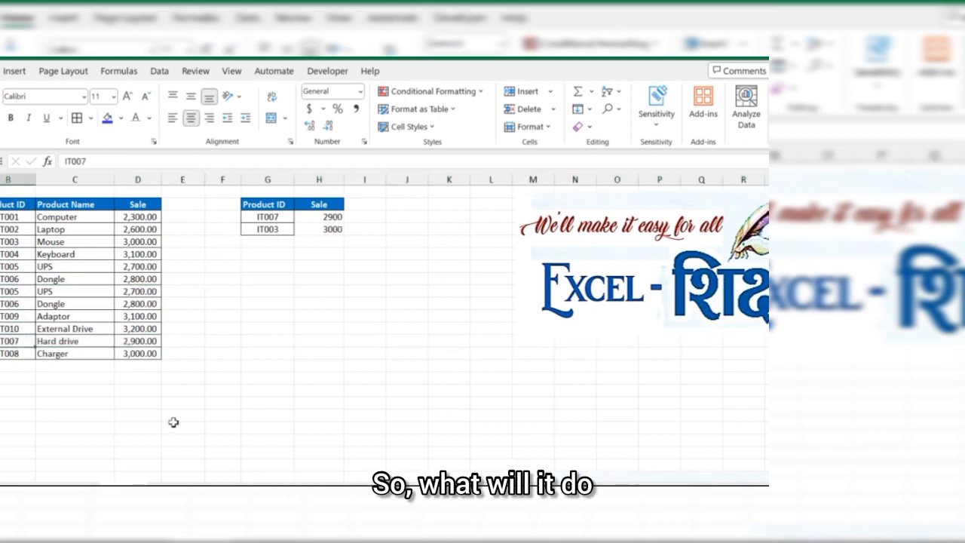
{"action": "key", "text": "Delete"}
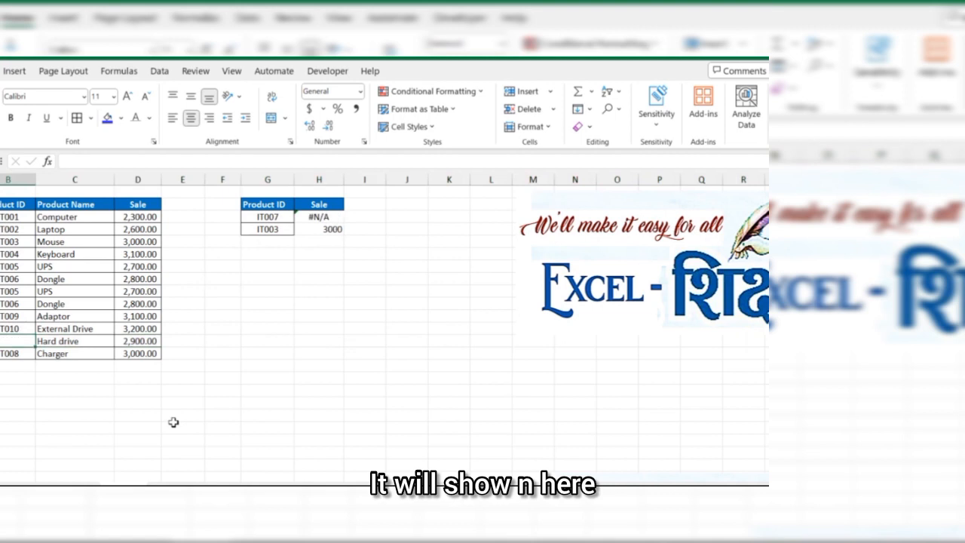
{"action": "left_click", "coordinate": [322, 217]}
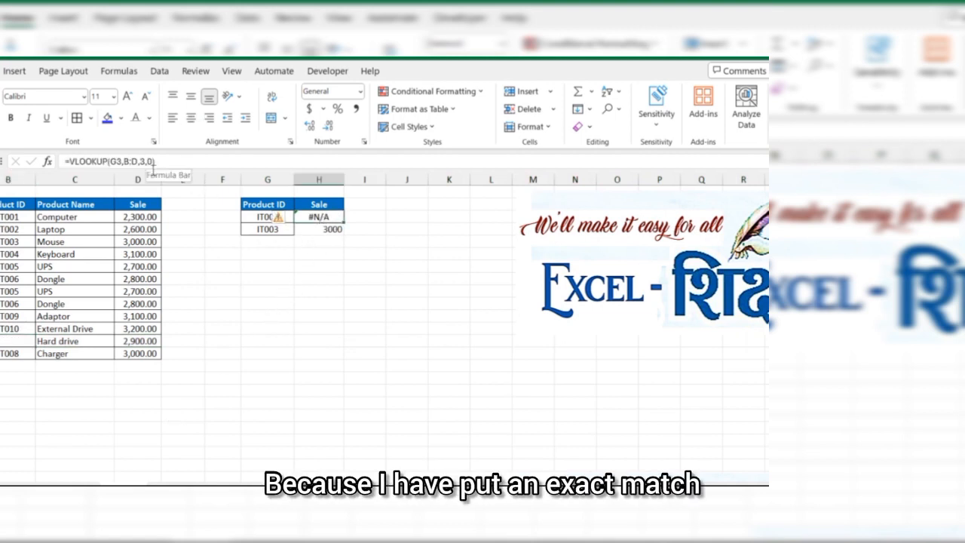
{"action": "left_click", "coordinate": [244, 290]}
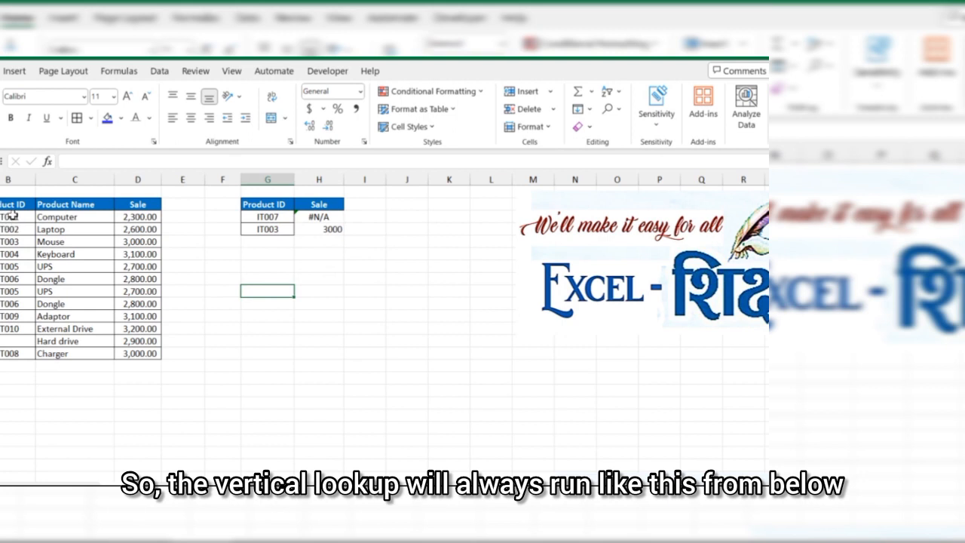
Step: Examine the arguments of the exact-match VLOOKUP formula in H3 against the product table
{"action": "mouse_move", "coordinate": [12, 215]}
{"action": "left_mouse_down"}
{"action": "mouse_move", "coordinate": [21, 346]}
{"action": "mouse_move", "coordinate": [159, 365]}
{"action": "left_mouse_up"}
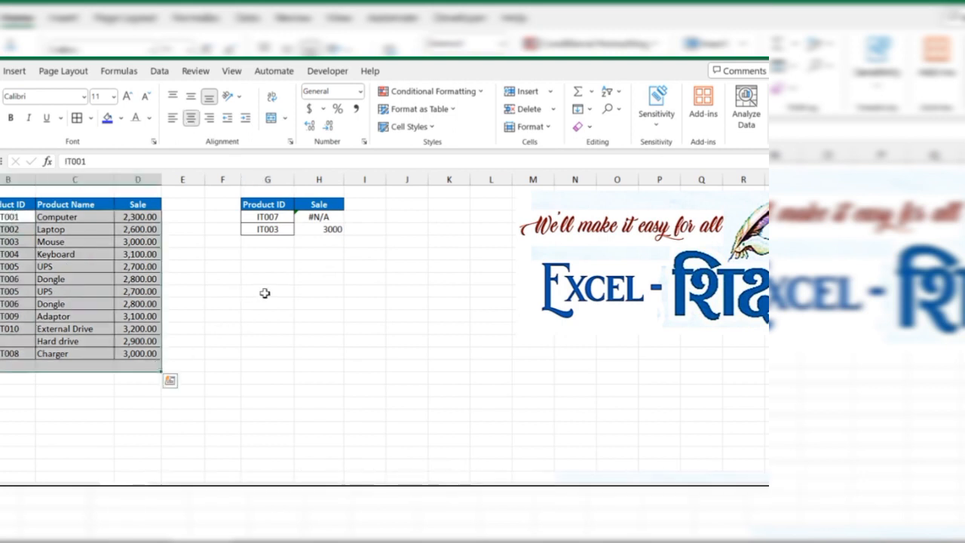
{"action": "left_click", "coordinate": [334, 219]}
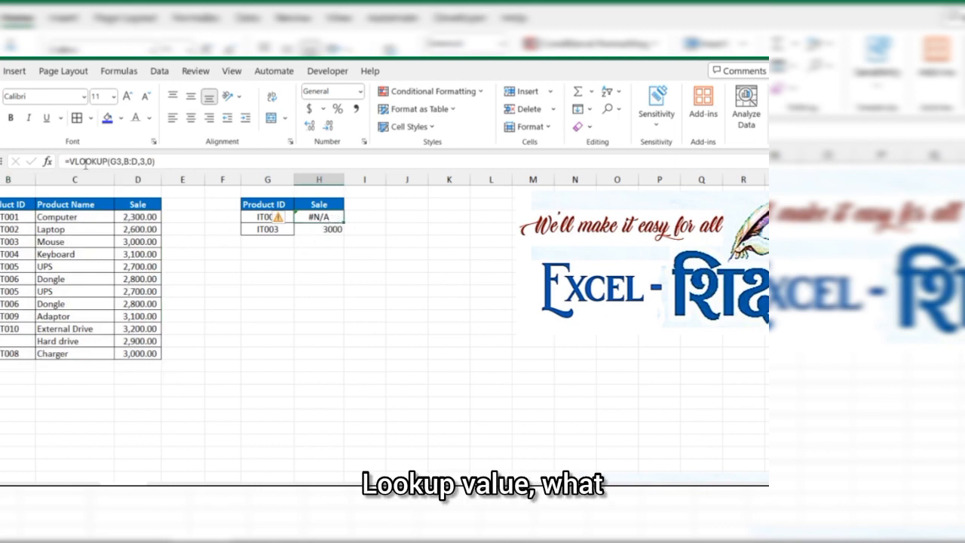
{"action": "left_click", "coordinate": [46, 160]}
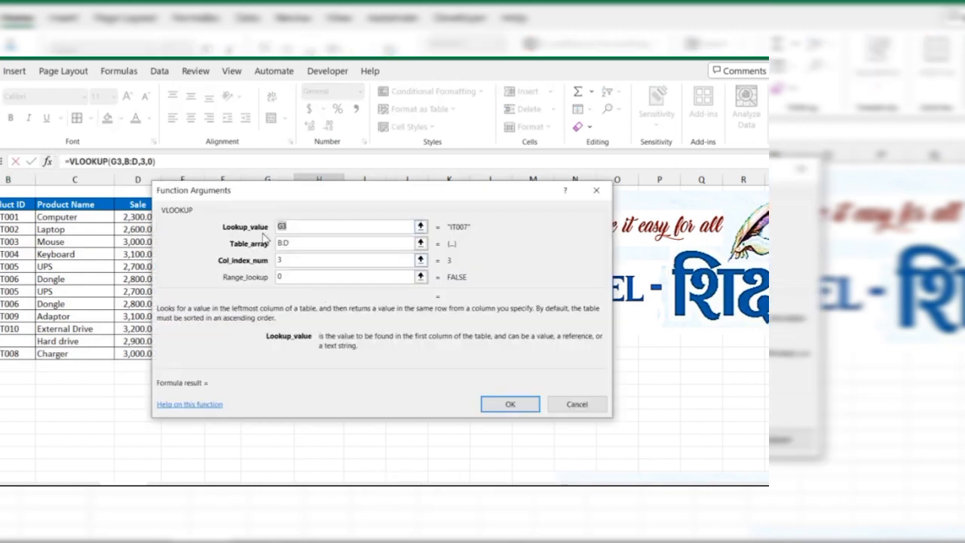
{"action": "left_click_drag", "start_coordinate": [324, 194], "coordinate": [302, 269]}
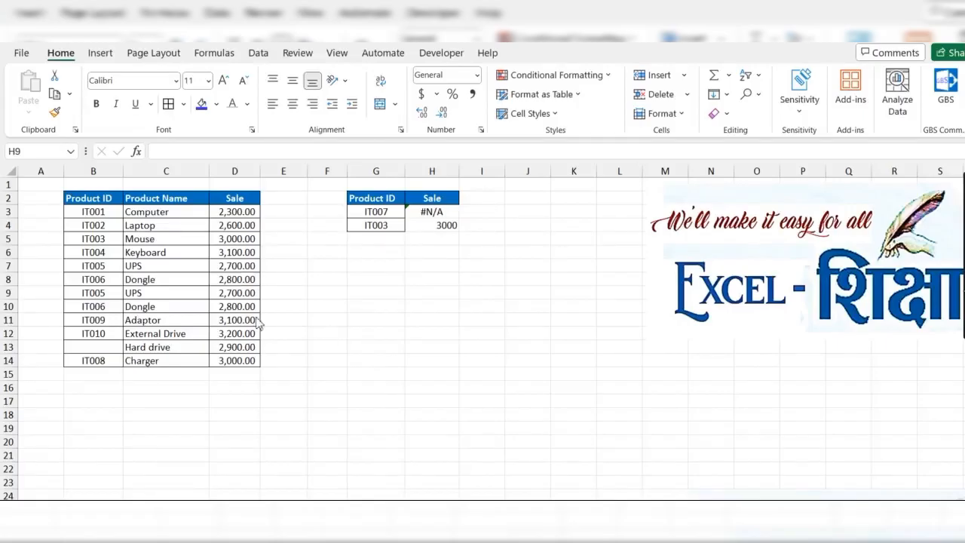
{"action": "left_click", "coordinate": [411, 212]}
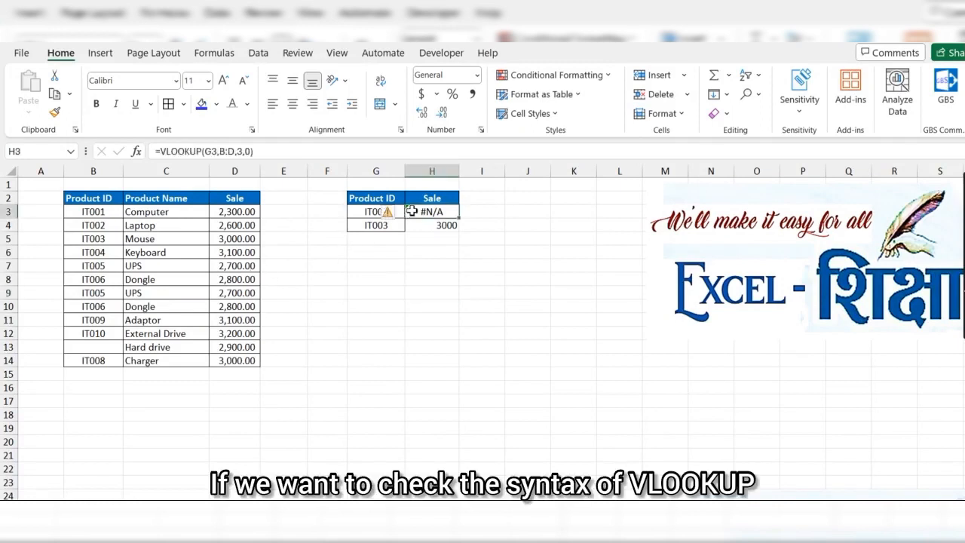
{"action": "left_click", "coordinate": [137, 151]}
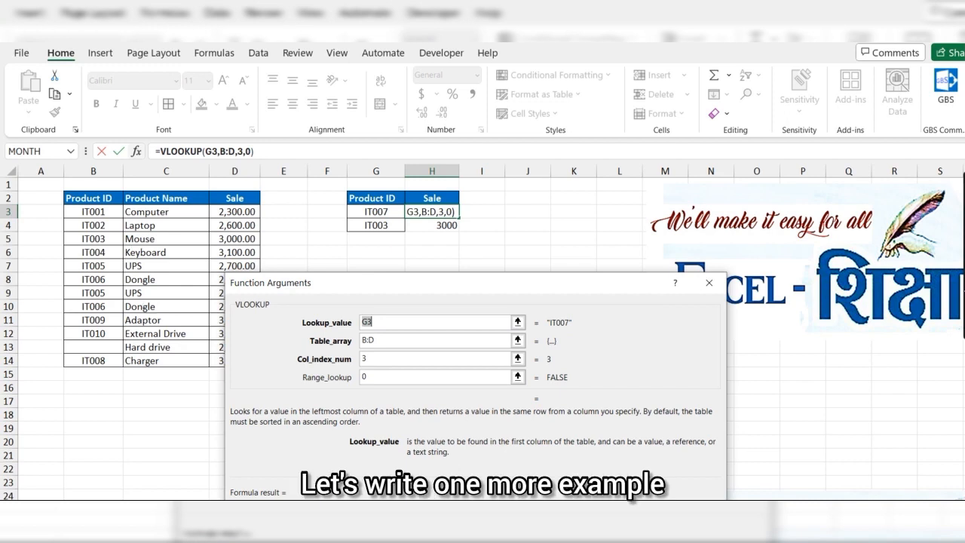
{"action": "key", "text": "Return"}
Step: Copy the Product Name and Sale headers from the product table into G10 and H10
{"action": "left_click", "coordinate": [155, 197]}
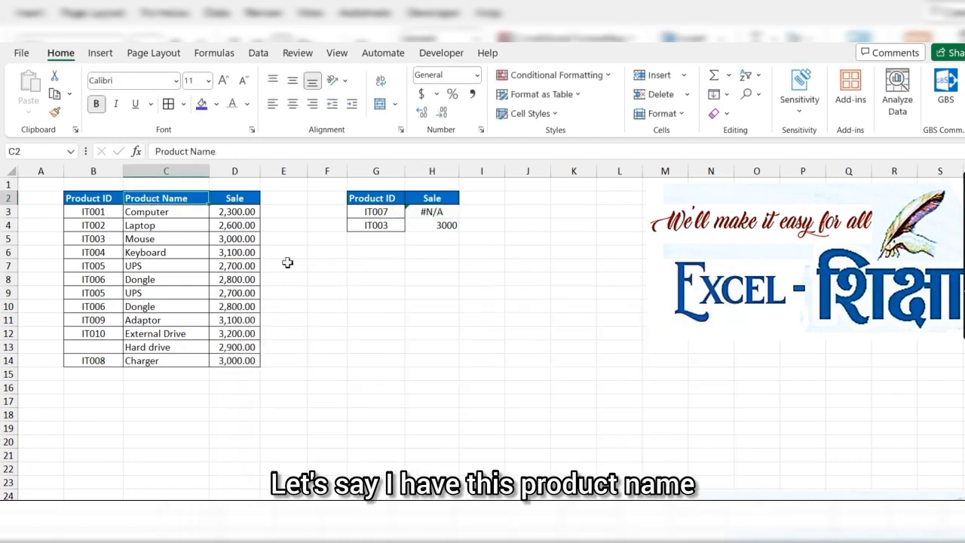
{"action": "key", "text": "ctrl+c"}
{"action": "left_click", "coordinate": [374, 310]}
{"action": "key", "text": "ctrl+v"}
{"action": "left_click", "coordinate": [230, 198]}
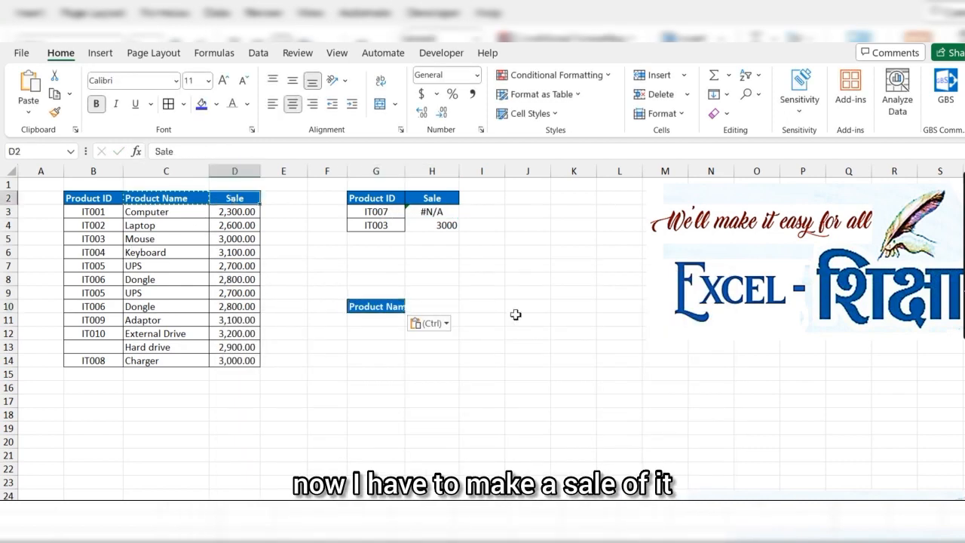
{"action": "key", "text": "ctrl+c"}
{"action": "left_click", "coordinate": [444, 309]}
{"action": "key", "text": "ctrl+v"}
Step: Copy the product name Dongle from C10 into G11 as the lookup value
{"action": "left_click", "coordinate": [390, 319]}
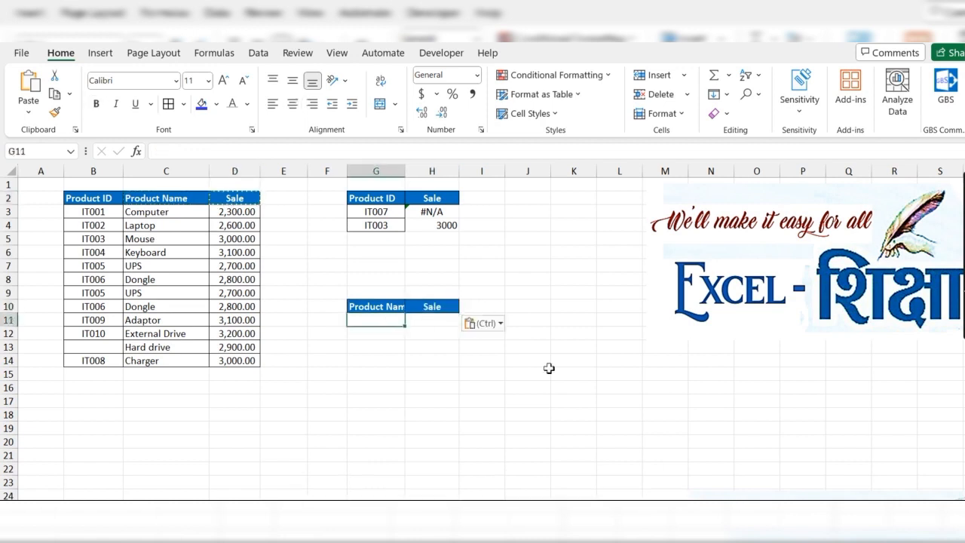
{"action": "key", "text": "Escape"}
{"action": "key", "text": "Left"}
{"action": "key", "text": "Left"}
{"action": "key", "text": "Left"}
{"action": "key", "text": "Left"}
{"action": "key", "text": "Left"}
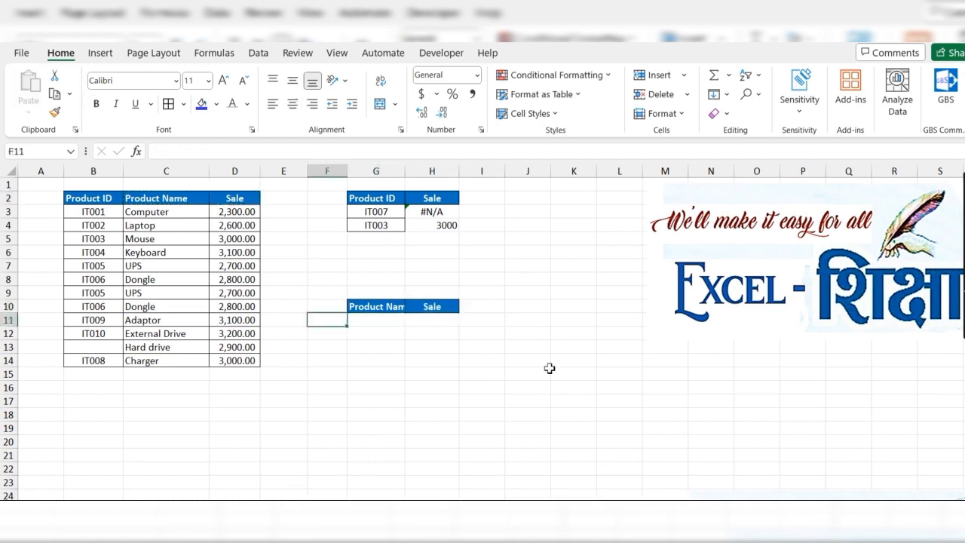
{"action": "key", "text": "Up"}
{"action": "key", "text": "Right"}
{"action": "key", "text": "ctrl+c"}
{"action": "key", "text": "Right"}
{"action": "key", "text": "Right"}
{"action": "key", "text": "Right"}
{"action": "key", "text": "Right"}
{"action": "key", "text": "Down"}
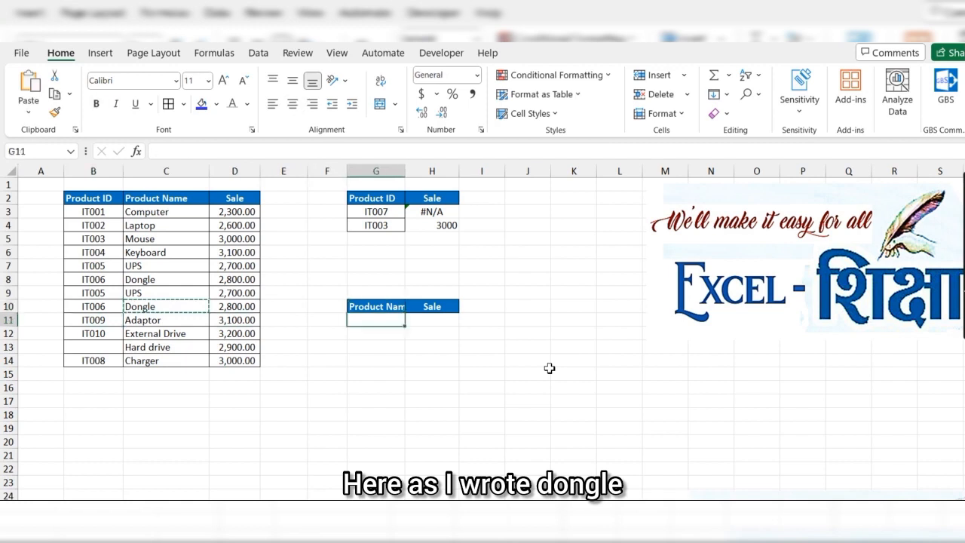
{"action": "key", "text": "Right"}
{"action": "key", "text": "Left"}
{"action": "key", "text": "Return"}
Step: Enter the formula +VLOOKUP(G11,C:D,2,0) in H11 to find the sale by product name
{"action": "key", "text": "Right"}
{"action": "type", "text": "+vl"}
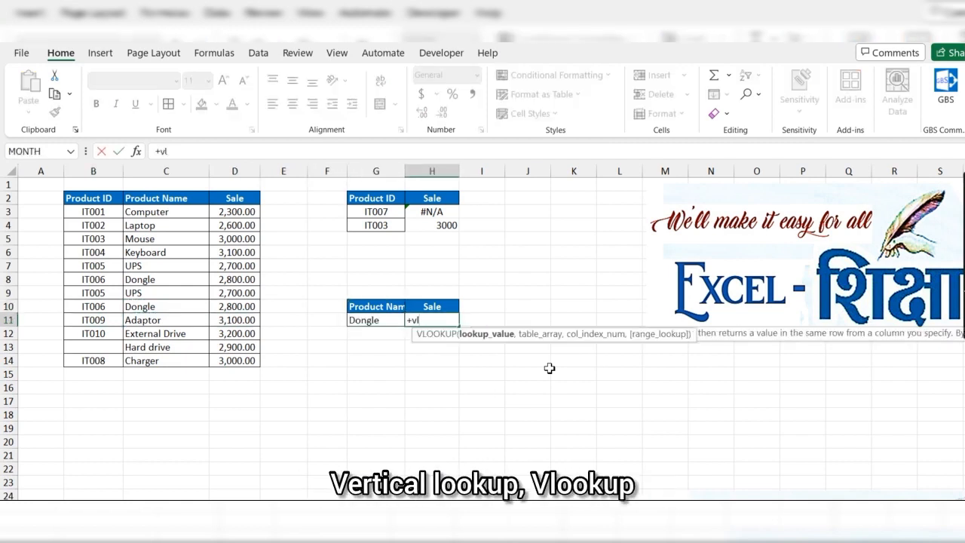
{"action": "key", "text": "Tab"}
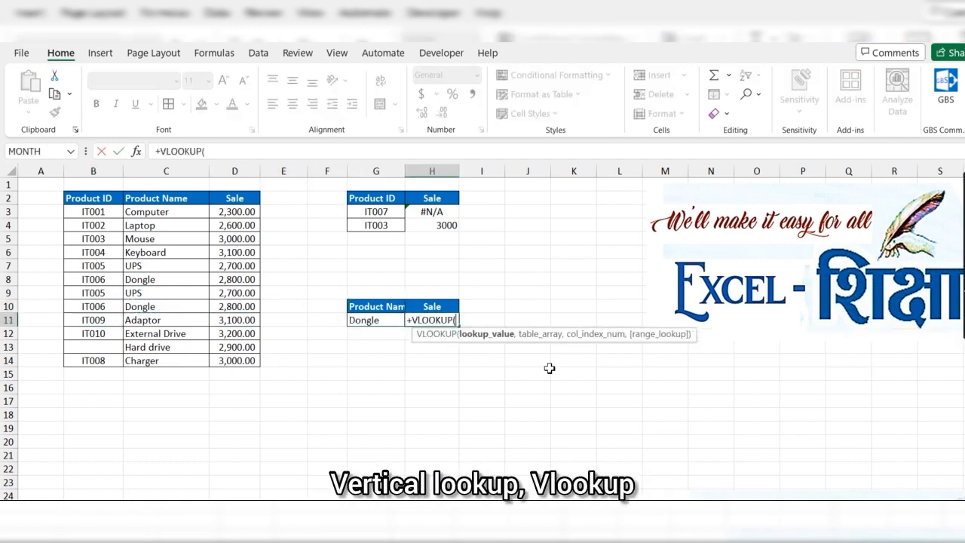
{"action": "left_click", "coordinate": [365, 323]}
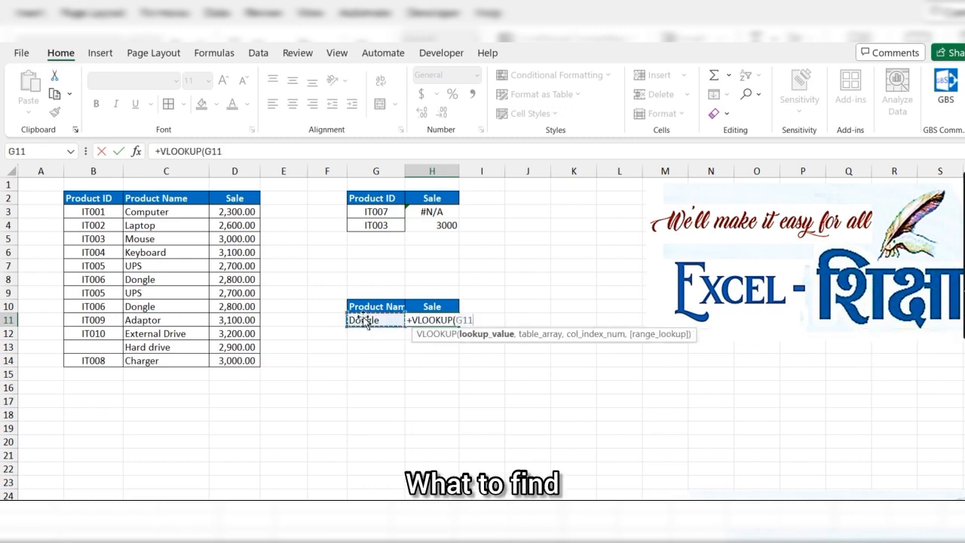
{"action": "type", "text": ","}
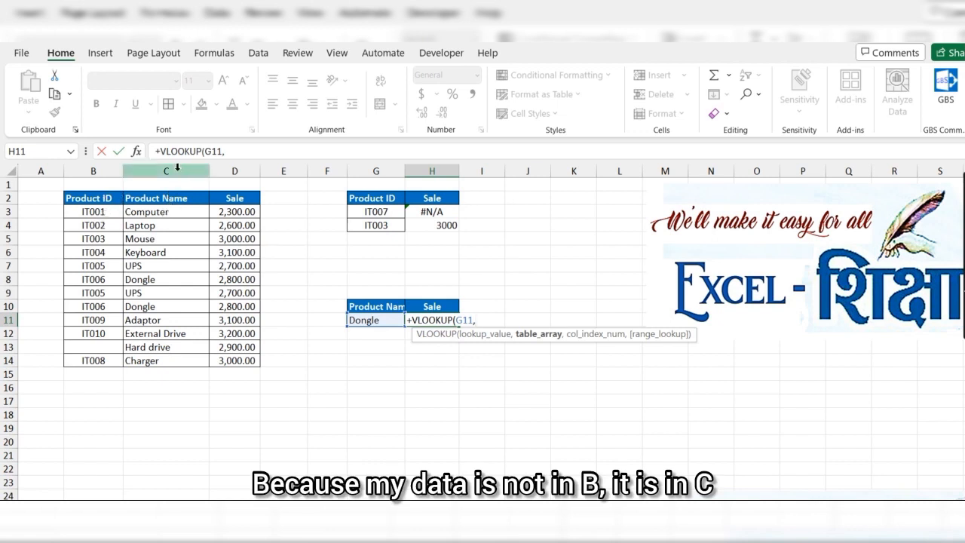
{"action": "left_click_drag", "start_coordinate": [178, 168], "coordinate": [235, 169]}
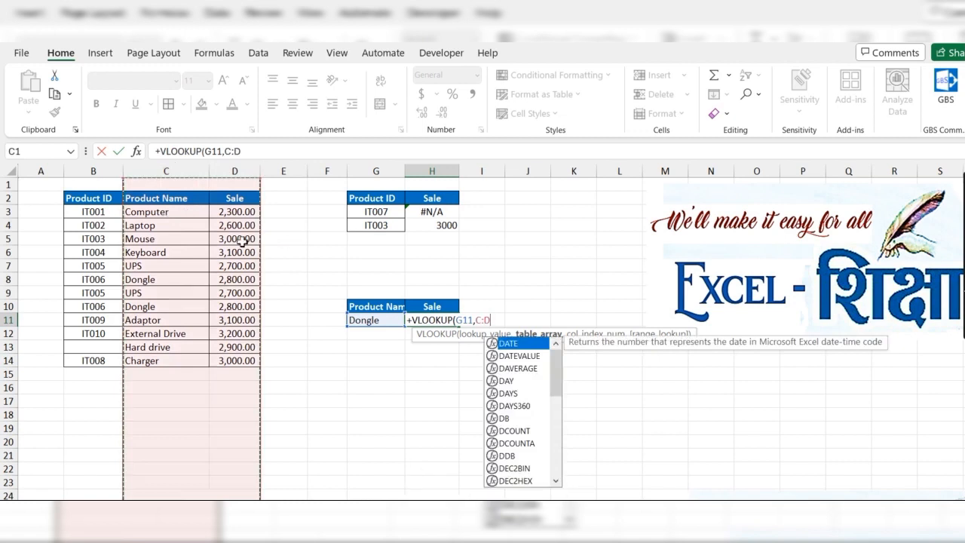
{"action": "type", "text": ",2,0"}
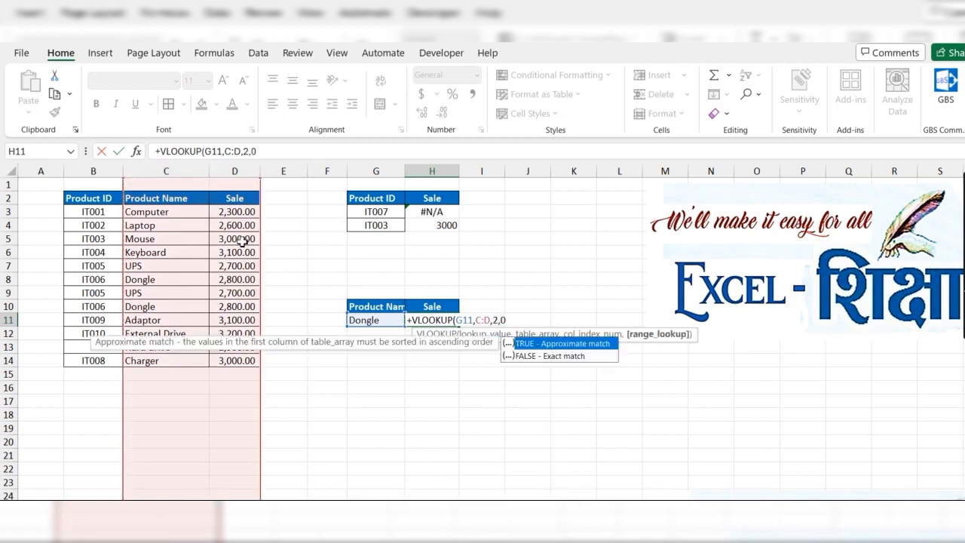
{"action": "key", "text": "Return"}
{"action": "key", "text": "Up"}
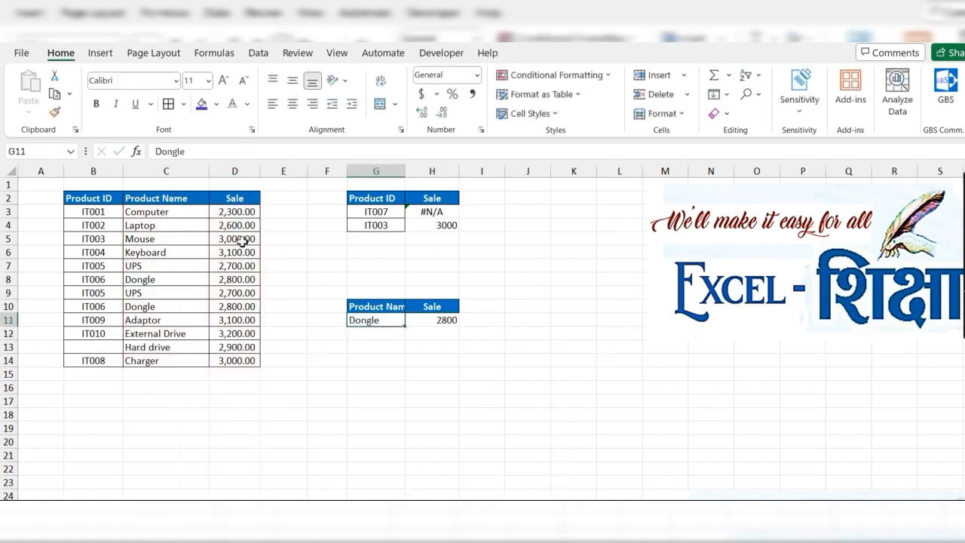
{"action": "key", "text": "Right"}
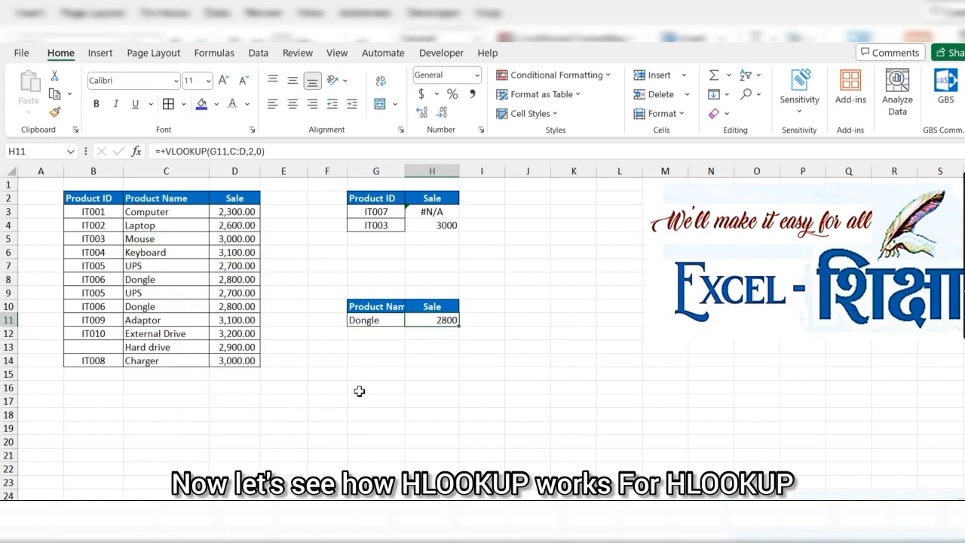
Step: Unhide the worksheet with the horizontal product table and review its Product ID, Product Name and Sale row labels
{"action": "key", "text": "alt+o"}
{"action": "key", "text": "h"}
{"action": "key", "text": "u"}
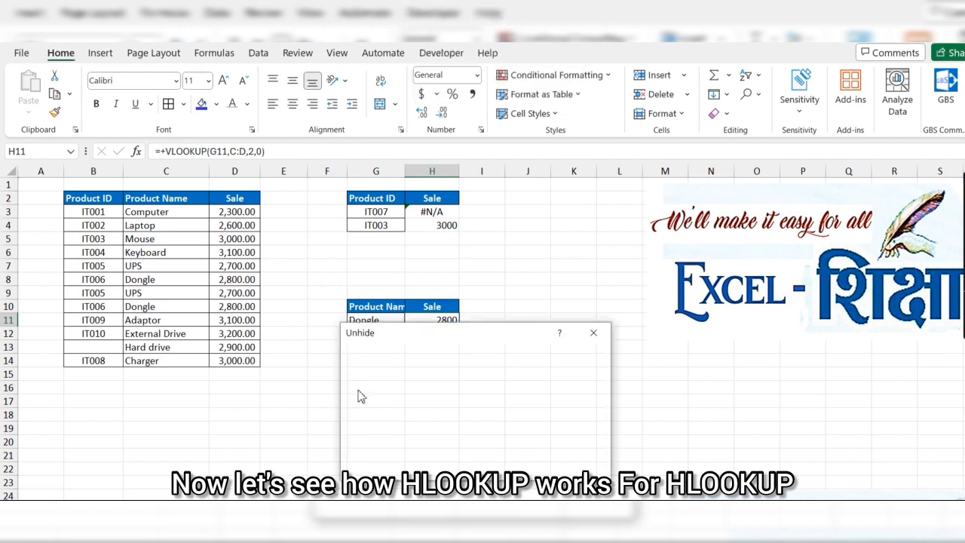
{"action": "key", "text": "Return"}
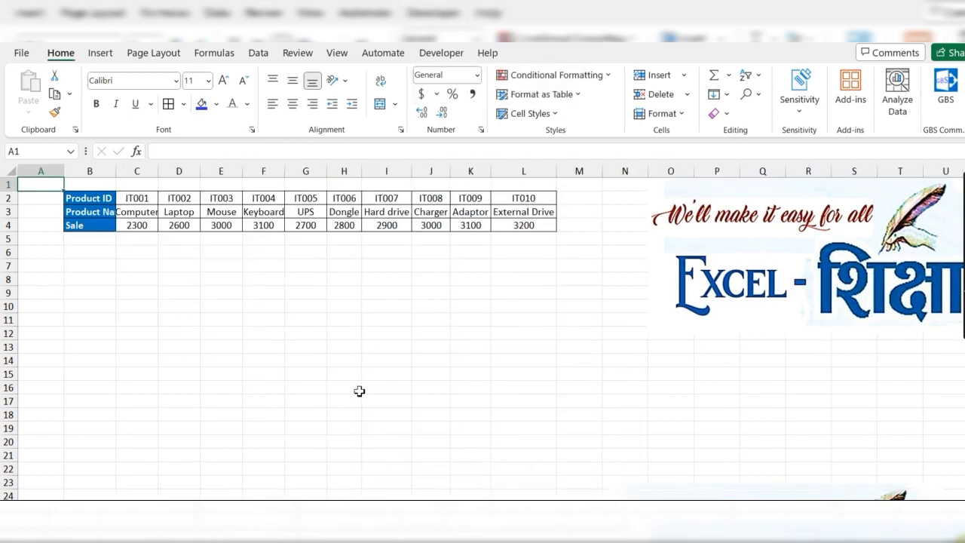
{"action": "left_click", "coordinate": [198, 310]}
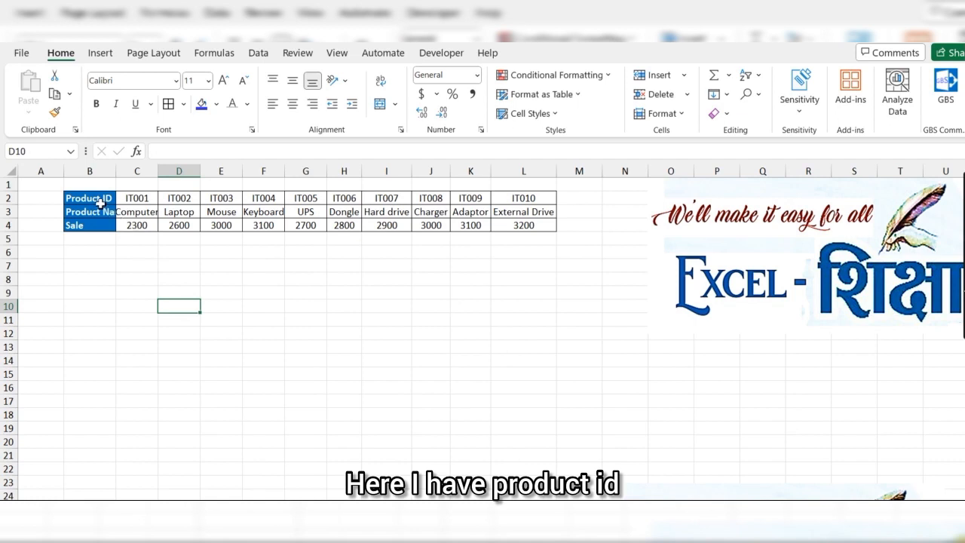
{"action": "left_click", "coordinate": [100, 197]}
{"action": "left_click", "coordinate": [89, 211]}
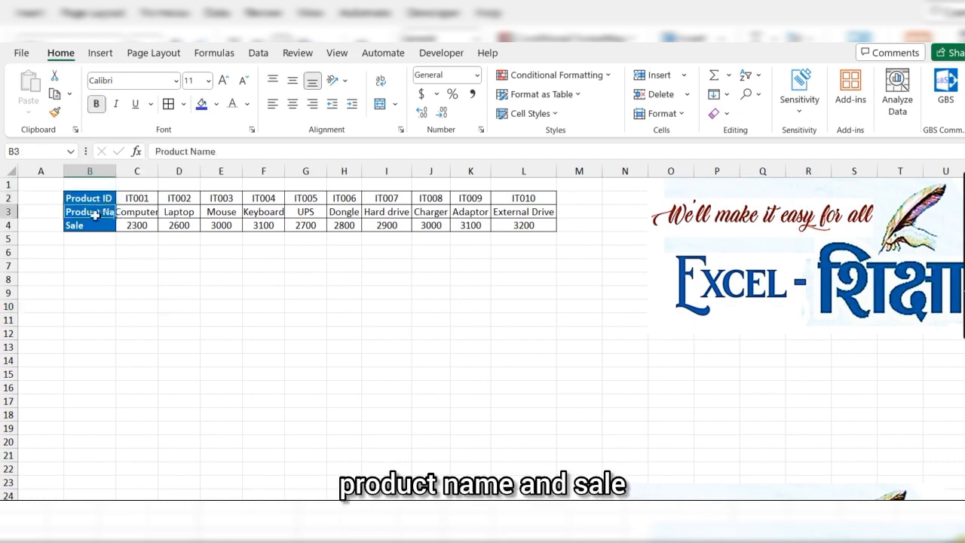
{"action": "left_click", "coordinate": [90, 224]}
Step: Copy the Product ID and Sale labels from the horizontal table into B7 and B8
{"action": "left_click", "coordinate": [92, 198]}
{"action": "key", "text": "ctrl+c"}
{"action": "left_click", "coordinate": [95, 268]}
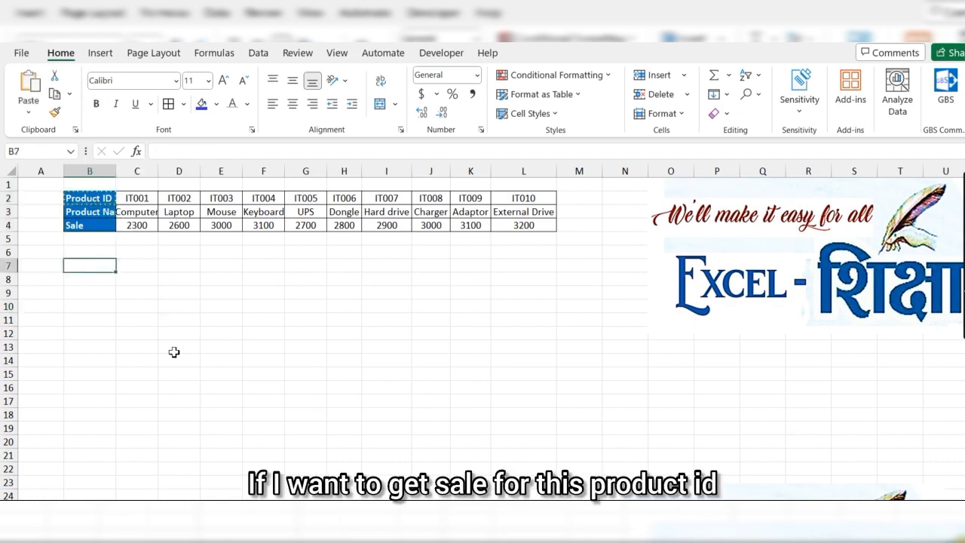
{"action": "key", "text": "ctrl+v"}
{"action": "left_click", "coordinate": [90, 224]}
{"action": "left_click", "coordinate": [88, 282]}
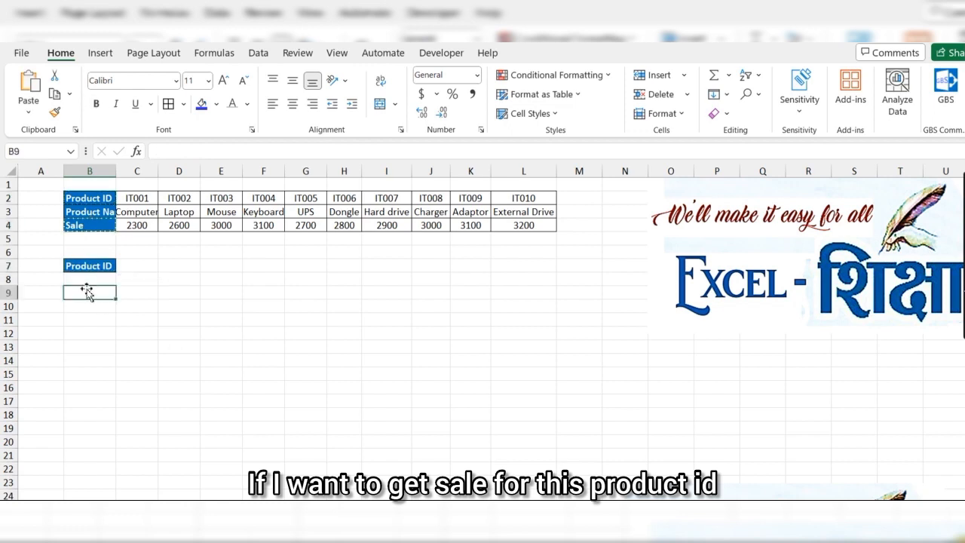
{"action": "key", "text": "ctrl+v"}
Step: Copy the product ID IT004 from F2 into C7 as the lookup value
{"action": "left_click", "coordinate": [263, 197]}
{"action": "key", "text": "ctrl+c"}
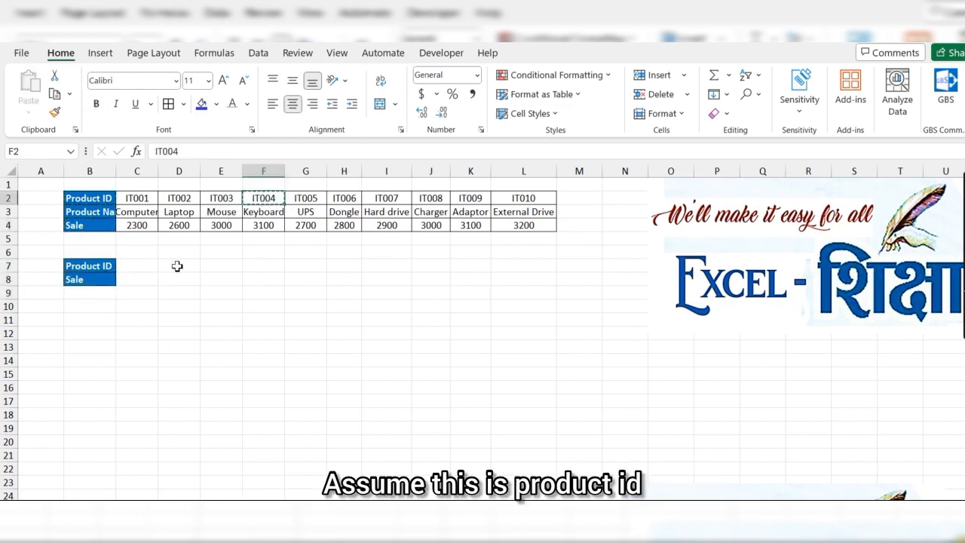
{"action": "left_click", "coordinate": [132, 268]}
{"action": "key", "text": "ctrl+v"}
Step: Enter the exact-match formula =HLOOKUP(C7,B2:L4,3,0) in C8 to find the sale for the product ID
{"action": "left_click", "coordinate": [133, 280]}
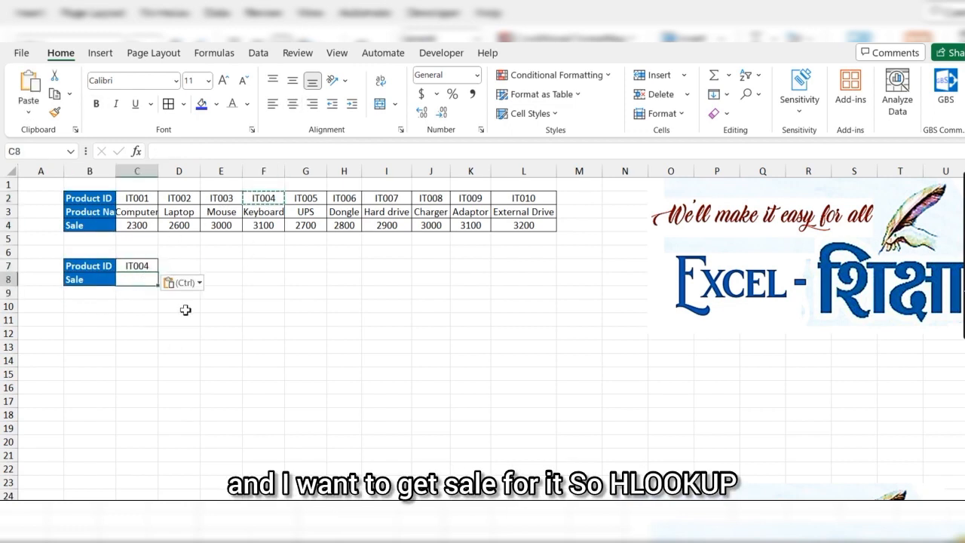
{"action": "type", "text": "=hl"}
{"action": "key", "text": "Tab"}
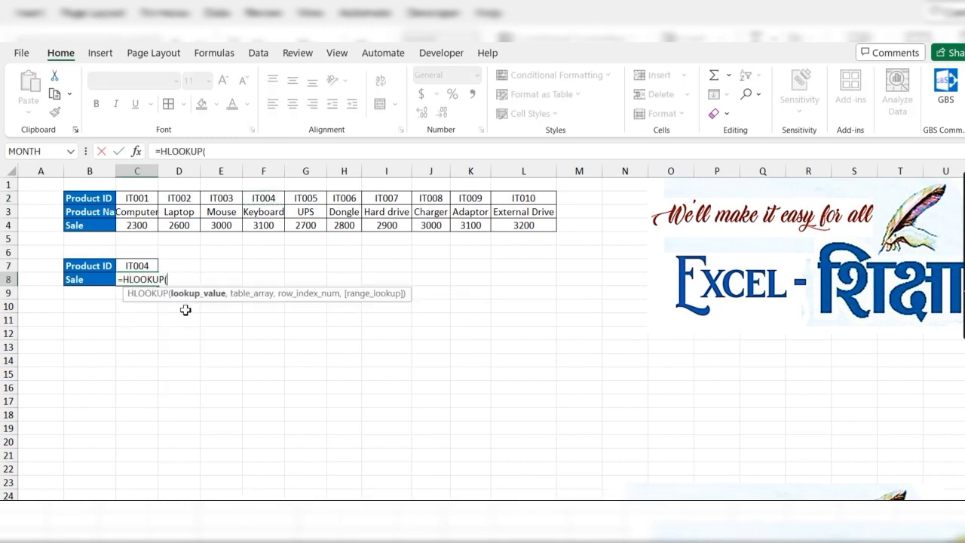
{"action": "left_click", "coordinate": [137, 266]}
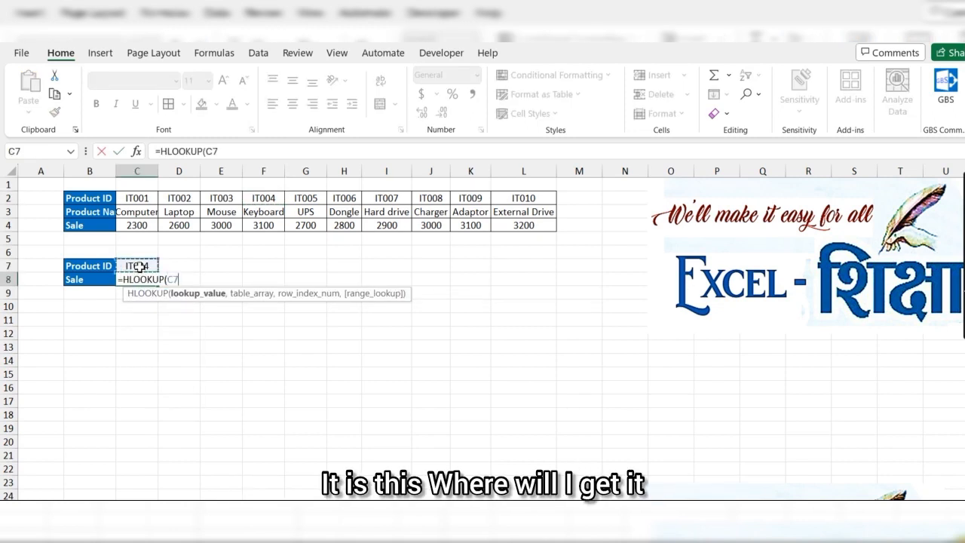
{"action": "type", "text": ","}
{"action": "left_click_drag", "start_coordinate": [85, 198], "coordinate": [542, 227]}
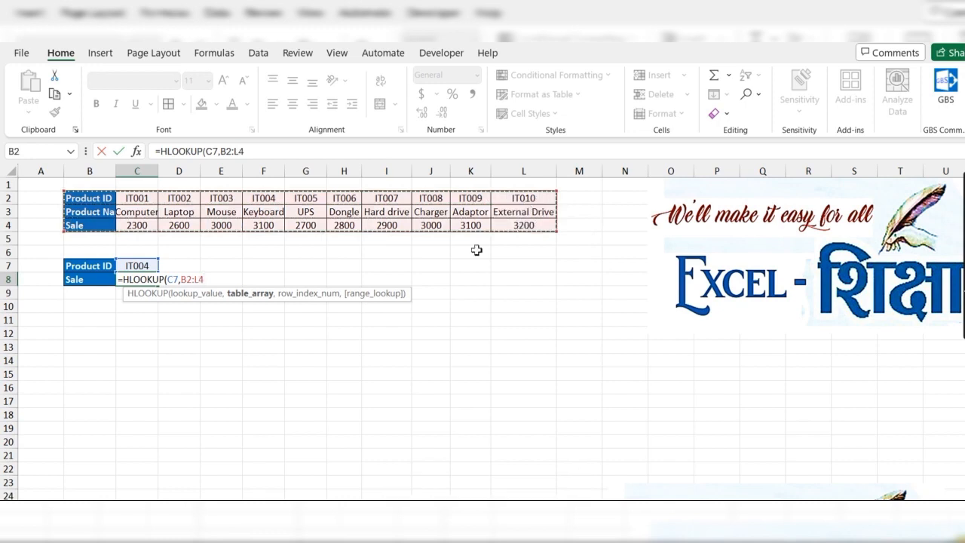
{"action": "type", "text": ",3,"}
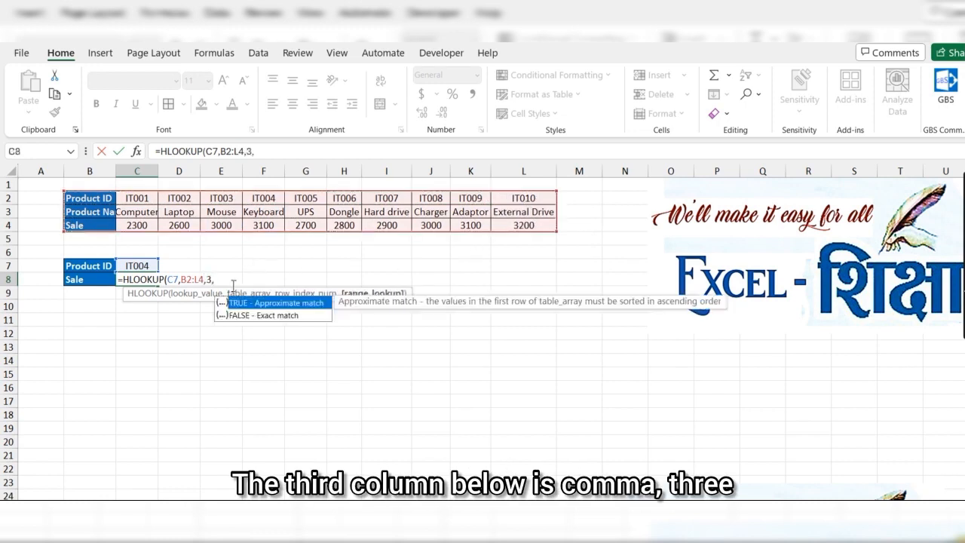
{"action": "type", "text": "0"}
{"action": "key", "text": "Return"}
Step: Replace the lookup value in C7 with the product ID IT009 copied from K2
{"action": "key", "text": "Up"}
{"action": "key", "text": "Up"}
{"action": "key", "text": "Up"}
{"action": "key", "text": "Up"}
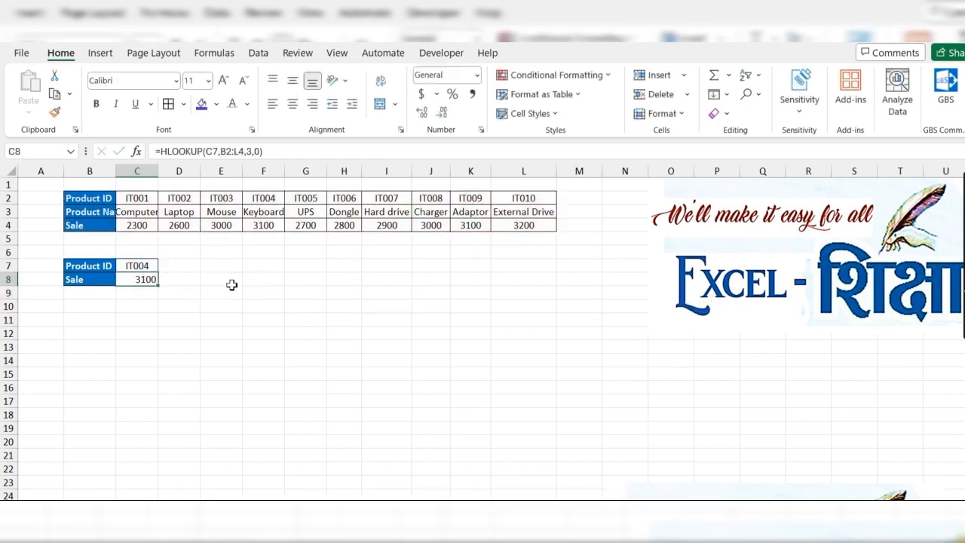
{"action": "key", "text": "Right"}
{"action": "key", "text": "Right"}
{"action": "key", "text": "Right"}
{"action": "key", "text": "Right"}
{"action": "key", "text": "Right"}
{"action": "key", "text": "Right"}
{"action": "key", "text": "Up"}
{"action": "key", "text": "Up"}
{"action": "key", "text": "Right"}
{"action": "key", "text": "Right"}
{"action": "key", "text": "Up"}
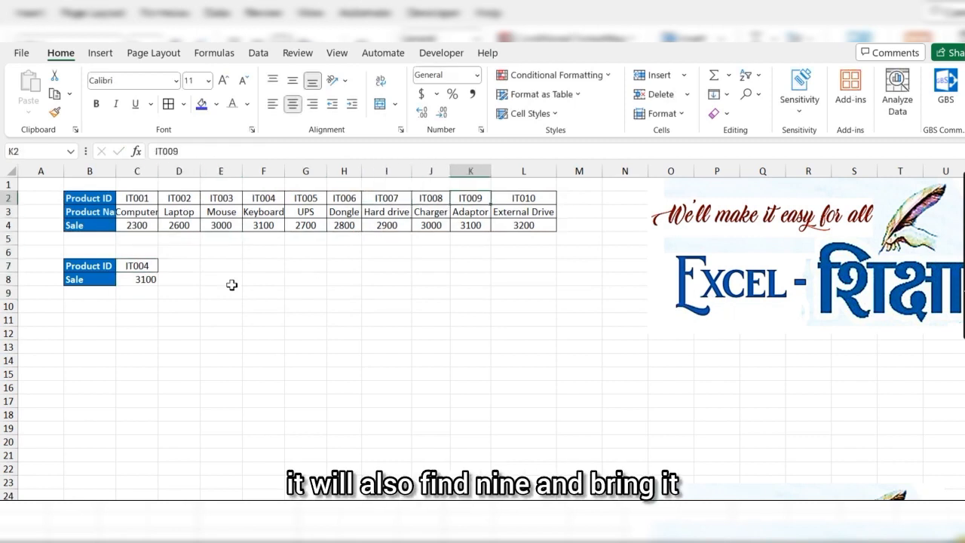
{"action": "key", "text": "ctrl+c"}
{"action": "key", "text": "Down"}
{"action": "key", "text": "Down"}
{"action": "key", "text": "Down"}
{"action": "key", "text": "Down"}
{"action": "key", "text": "Left"}
{"action": "key", "text": "Left"}
{"action": "key", "text": "Left"}
{"action": "key", "text": "Left"}
{"action": "key", "text": "Left"}
{"action": "key", "text": "Left"}
{"action": "key", "text": "Left"}
{"action": "key", "text": "Left"}
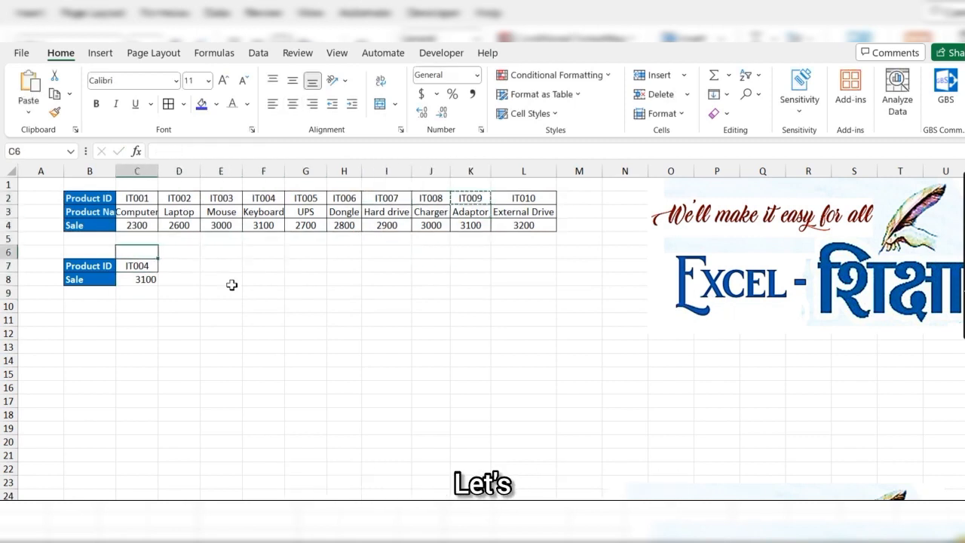
{"action": "key", "text": "Down"}
{"action": "key", "text": "Return"}
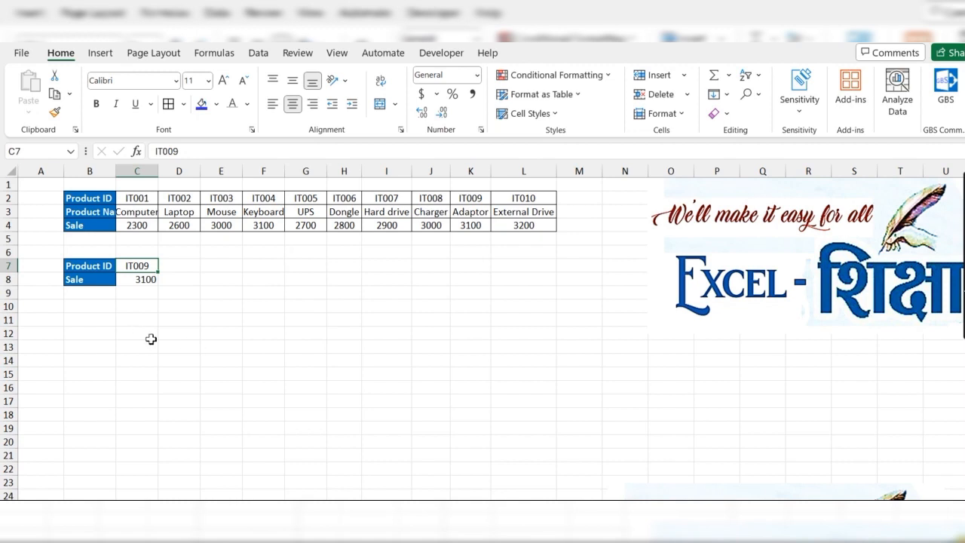
Step: Start an HLOOKUP formula in C32 below the Master Data table, using B32 as the lookup value
{"action": "scroll", "coordinate": [152, 339], "scroll_direction": "down", "scroll_amount": 4}
{"action": "scroll", "coordinate": [151, 338], "scroll_direction": "down", "scroll_amount": 2}
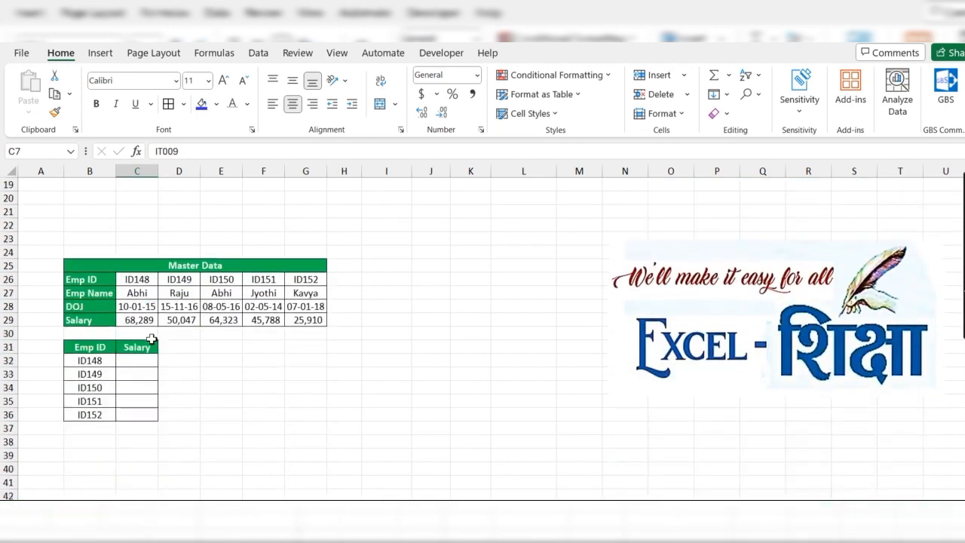
{"action": "left_click", "coordinate": [213, 373]}
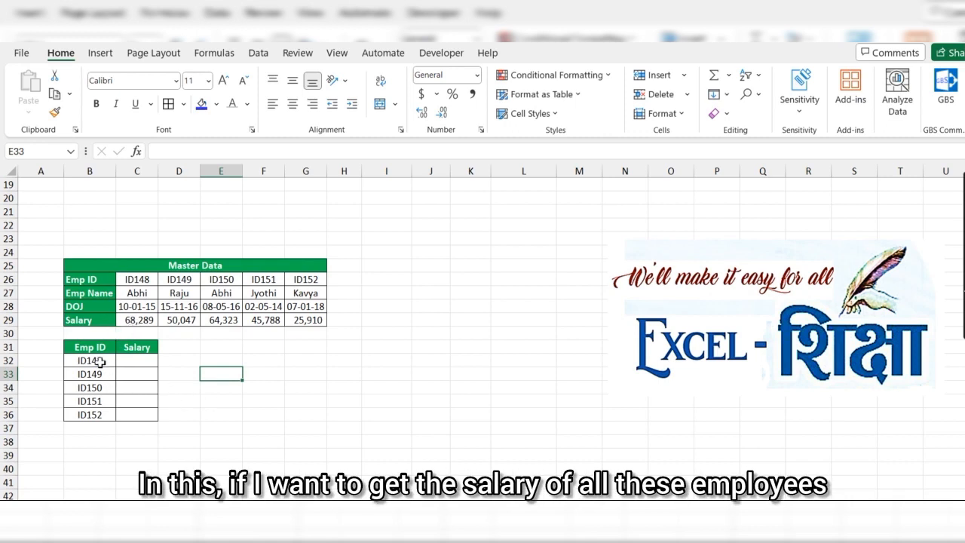
{"action": "left_click_drag", "start_coordinate": [99, 360], "coordinate": [96, 420]}
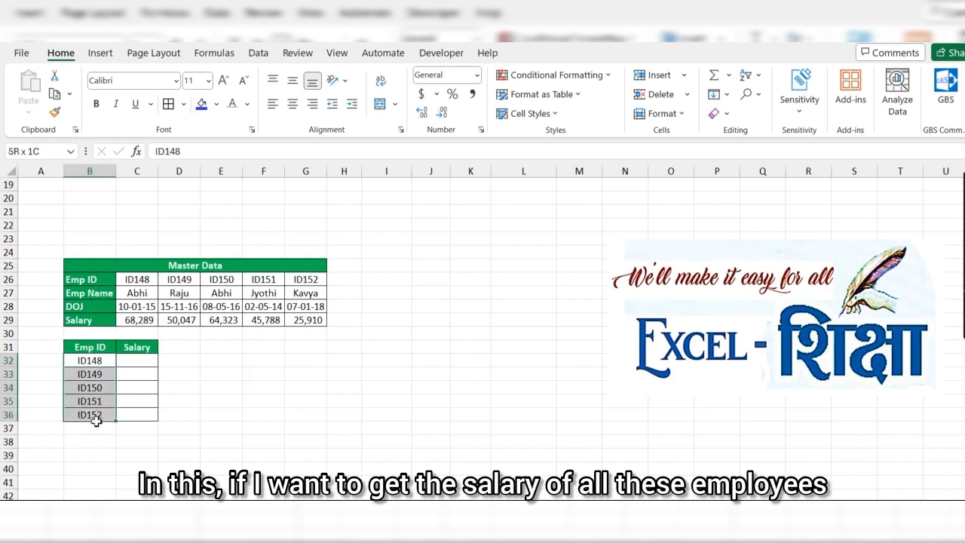
{"action": "left_click", "coordinate": [134, 364]}
{"action": "type", "text": "="}
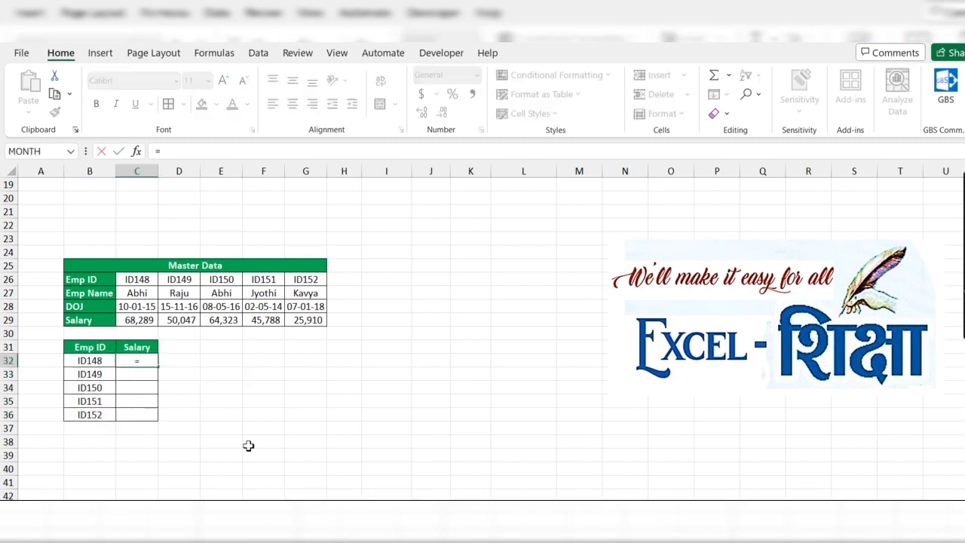
{"action": "type", "text": "hl"}
{"action": "key", "text": "Tab"}
{"action": "key", "text": "Left"}
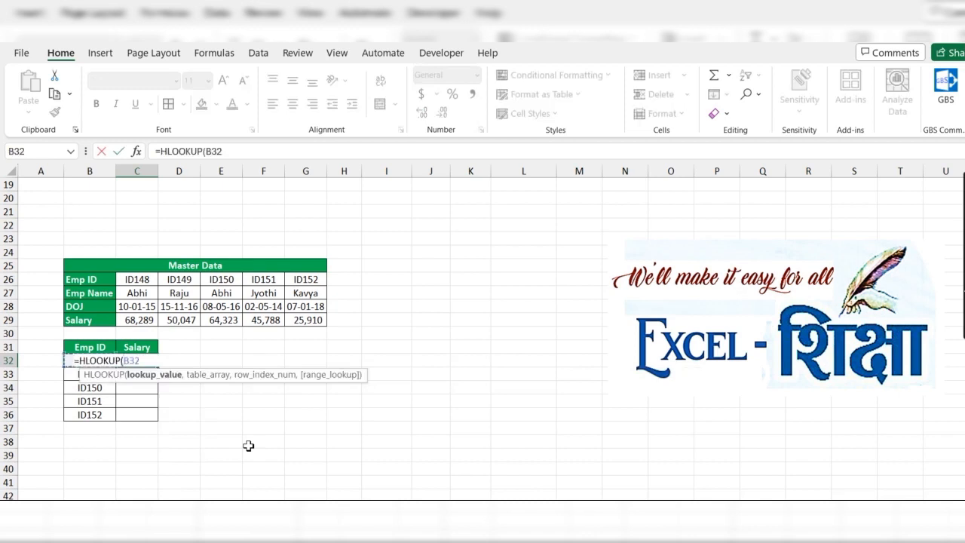
Step: Complete the C32 HLOOKUP with table array C26:G29, row index 4 and exact match 0
{"action": "type", "text": ","}
{"action": "key", "text": "Up"}
{"action": "key", "text": "Up"}
{"action": "key", "text": "Up"}
{"action": "key", "text": "Up"}
{"action": "key", "text": "Up"}
{"action": "key", "text": "Up"}
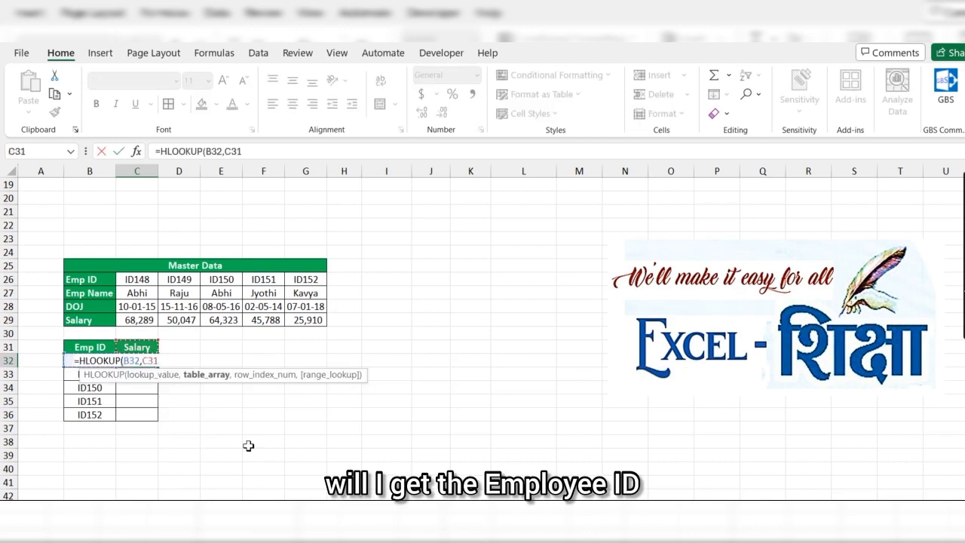
{"action": "key", "text": "shift+Down"}
{"action": "key", "text": "shift+Down"}
{"action": "key", "text": "shift+Down"}
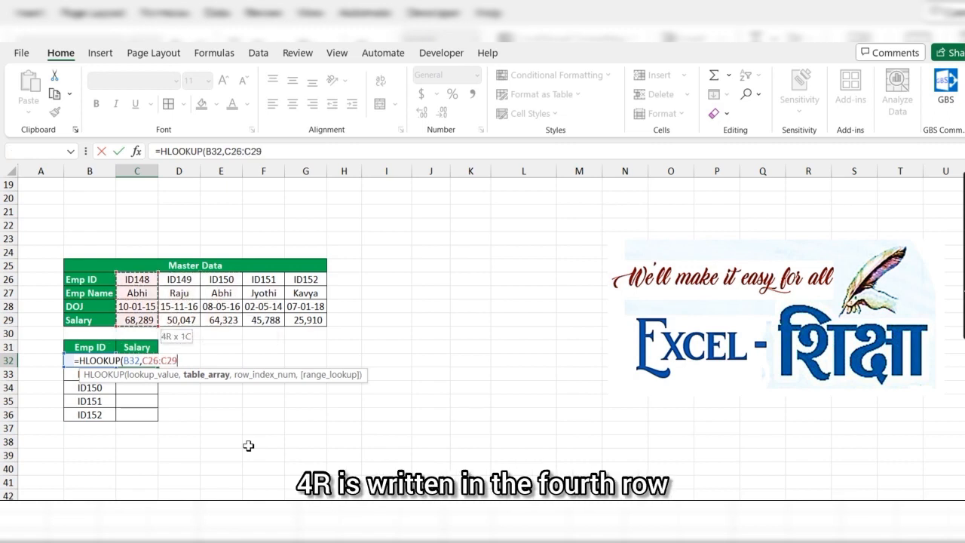
{"action": "key", "text": "shift+Right"}
{"action": "key", "text": "shift+Right"}
{"action": "key", "text": "shift+Right"}
{"action": "key", "text": "shift+Right"}
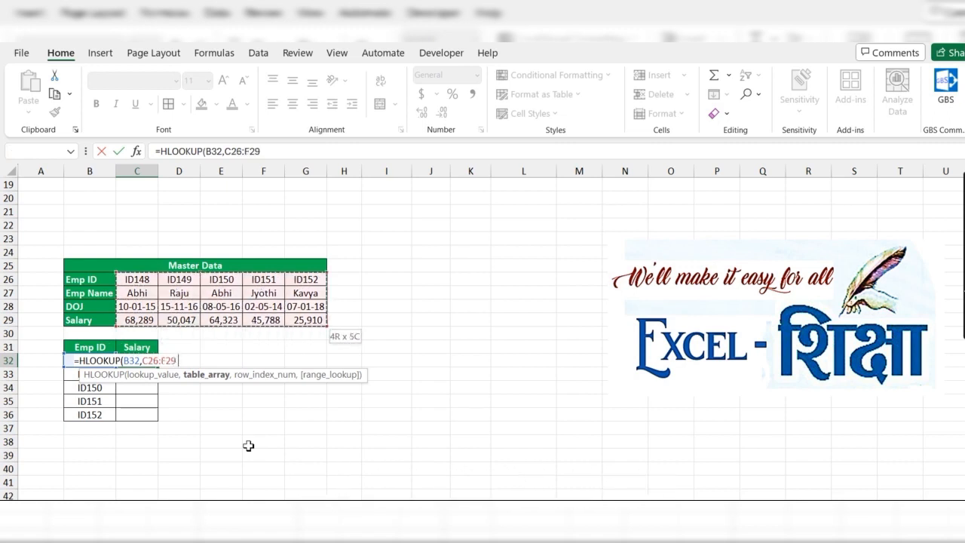
{"action": "type", "text": ","}
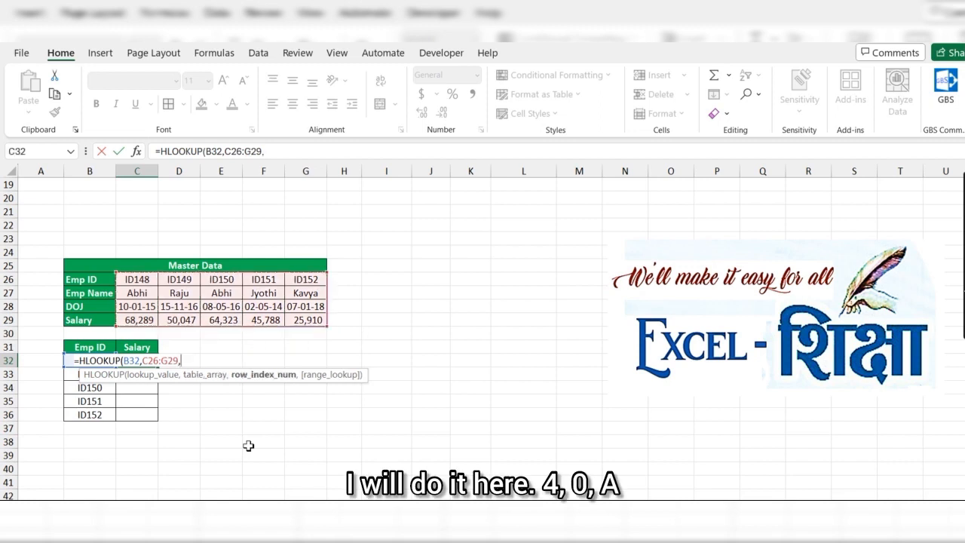
{"action": "type", "text": "4,0"}
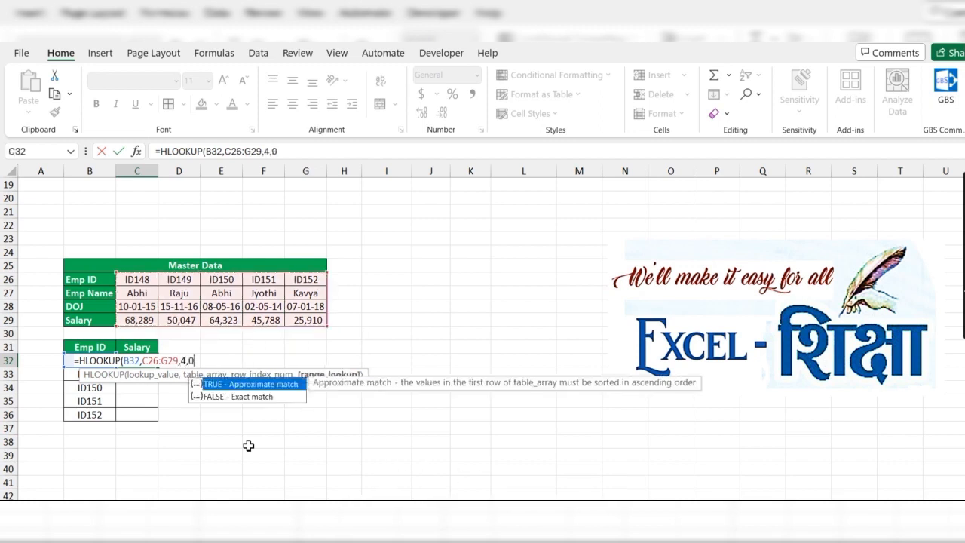
{"action": "key", "text": "Return"}
Step: Try to fill the C32 salary formula with relative references down through C36
{"action": "key", "text": "Up"}
{"action": "key", "text": "shift+Down"}
{"action": "key", "text": "shift+Down"}
{"action": "key", "text": "shift+Down"}
{"action": "key", "text": "shift+Down"}
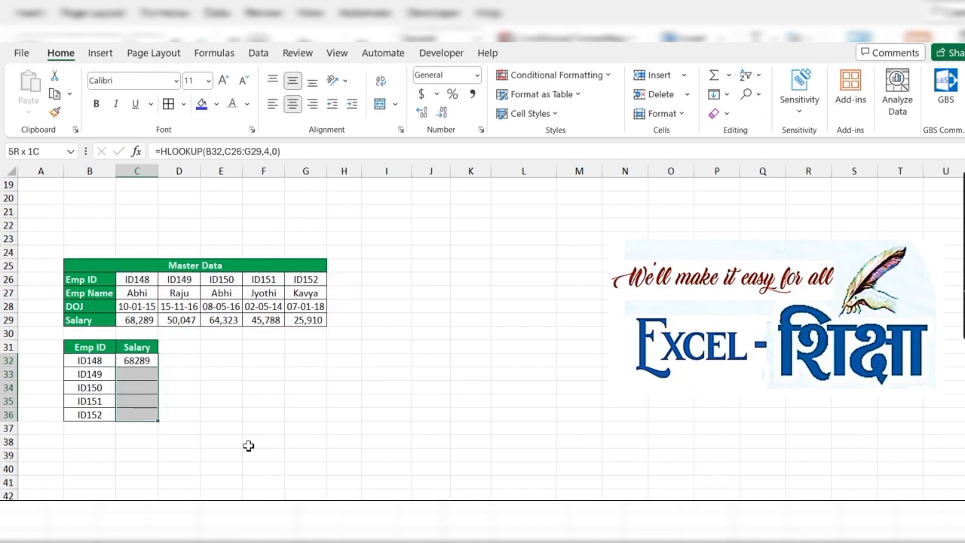
{"action": "key", "text": "ctrl+d"}
Step: Compare the table array references in the C32 and C33 formulas to find why the filled lookups fail
{"action": "key", "text": "shift+Up"}
{"action": "key", "text": "shift+Up"}
{"action": "key", "text": "shift+Up"}
{"action": "key", "text": "shift+Up"}
{"action": "key", "text": "F2"}
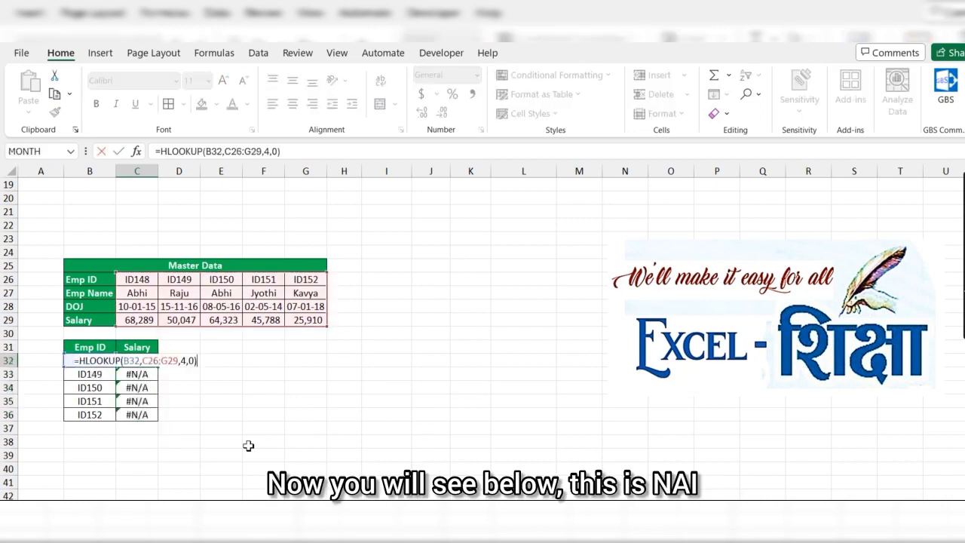
{"action": "key", "text": "Return"}
{"action": "key", "text": "F2"}
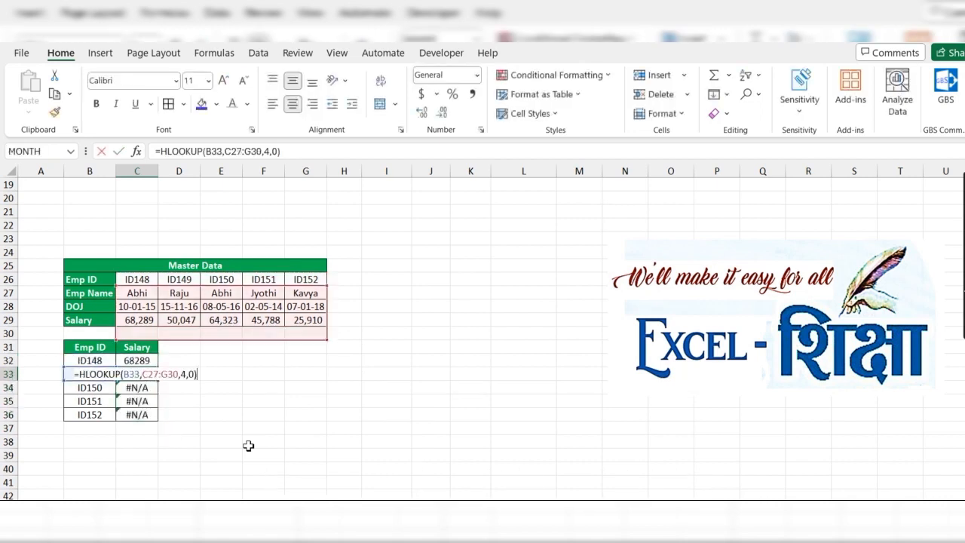
{"action": "key", "text": "Escape"}
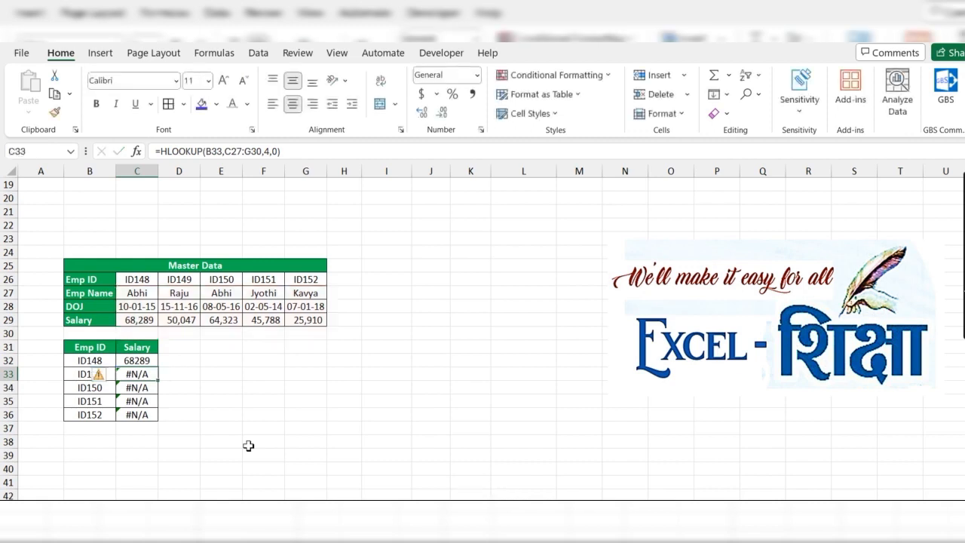
{"action": "key", "text": "Up"}
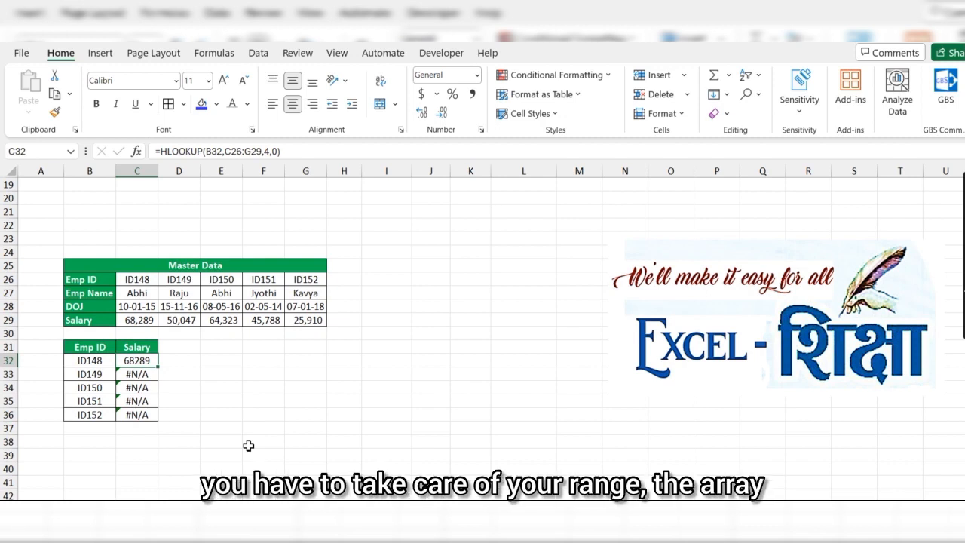
{"action": "key", "text": "F2"}
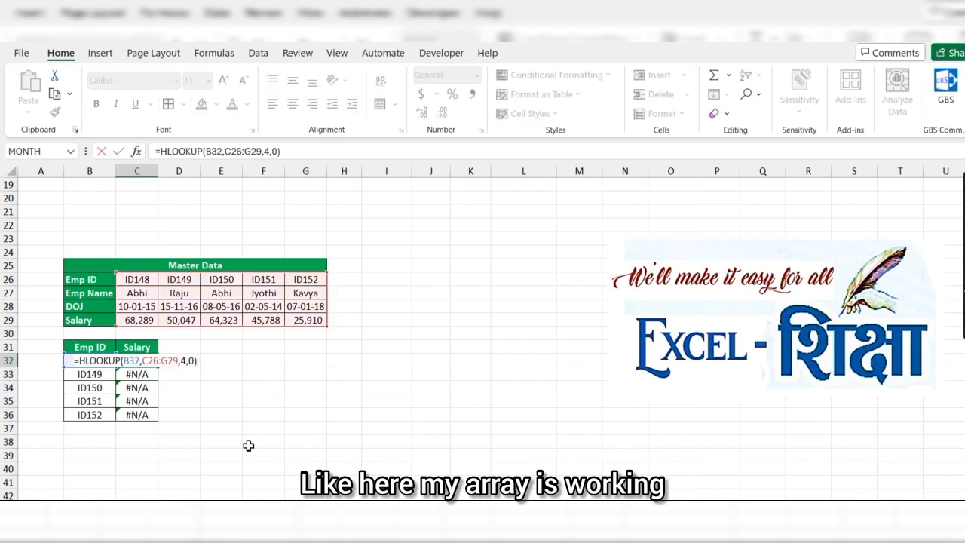
{"action": "key", "text": "Return"}
{"action": "key", "text": "F2"}
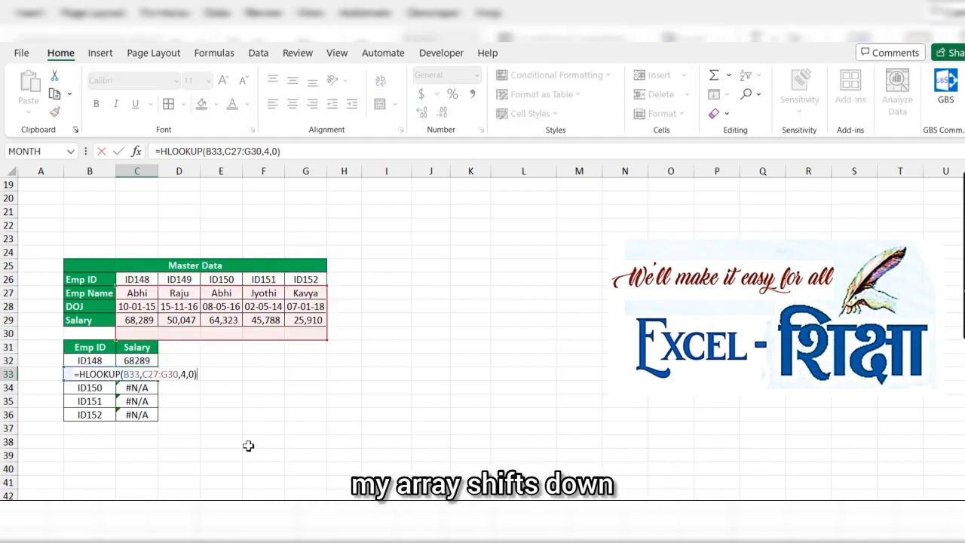
{"action": "key", "text": "Escape"}
Step: Edit the C32 formula and cycle the lookup value through its reference types, leaving it as $B$32
{"action": "key", "text": "Up"}
{"action": "key", "text": "F2"}
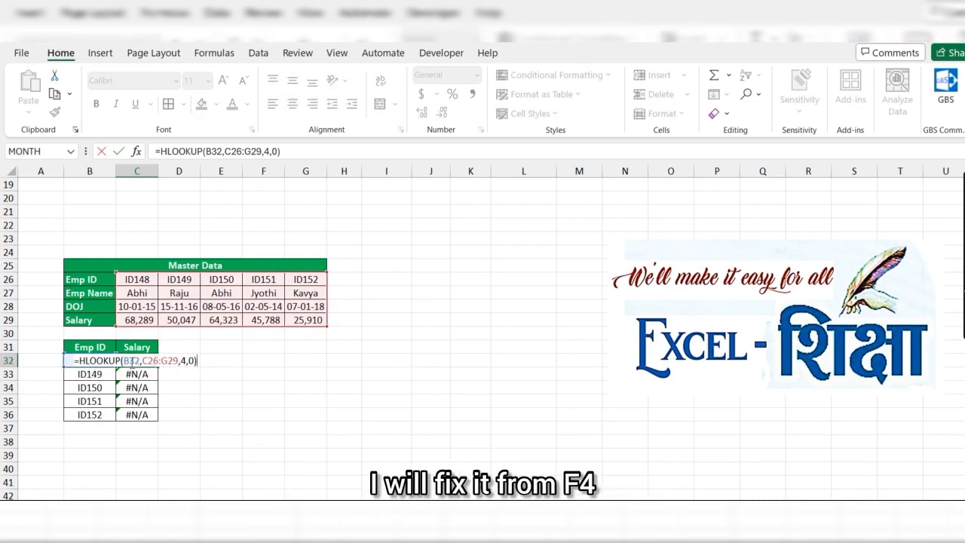
{"action": "left_click", "coordinate": [132, 362]}
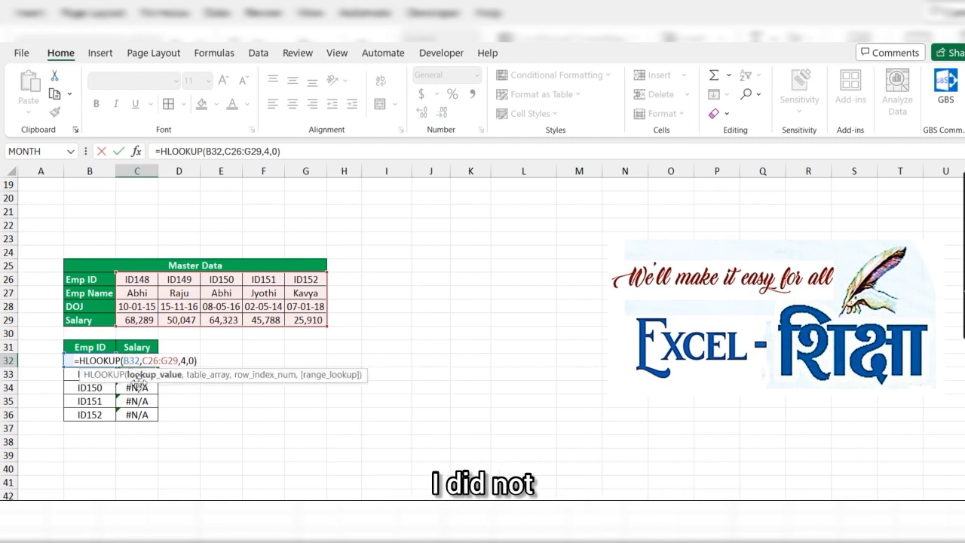
{"action": "key", "text": "F4"}
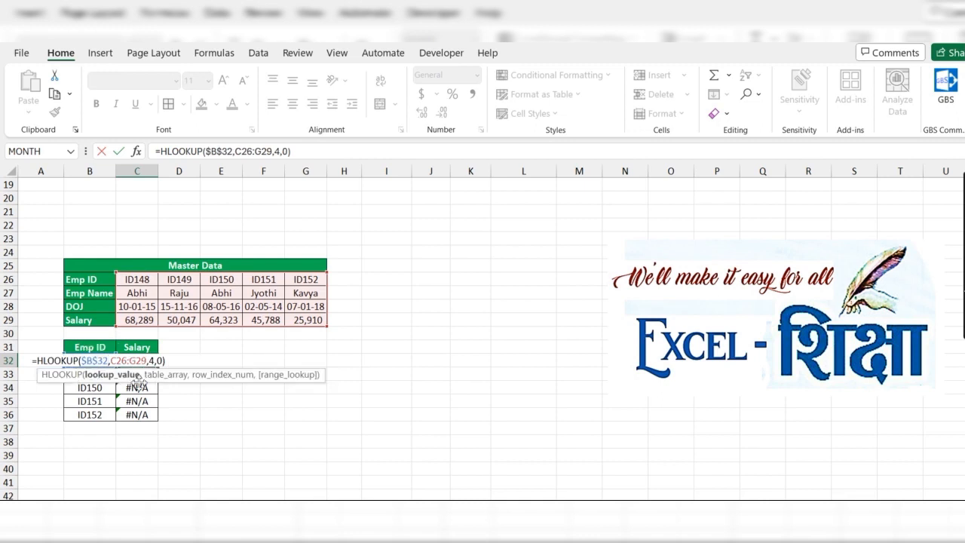
{"action": "key", "text": "F4"}
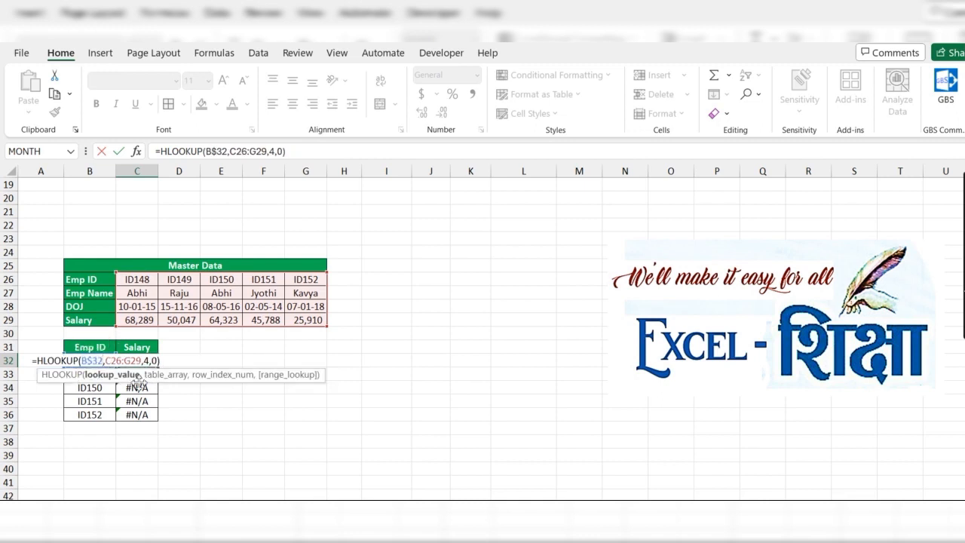
{"action": "key", "text": "F4"}
{"action": "key", "text": "F4"}
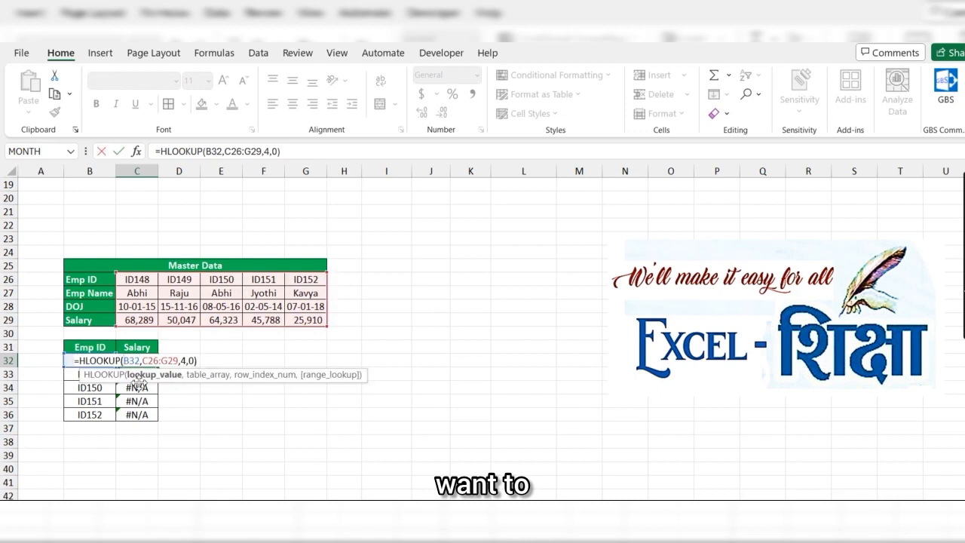
{"action": "key", "text": "F4"}
Step: Make the table array in the C32 formula absolute as $C$26:$G$29
{"action": "left_click", "coordinate": [250, 156]}
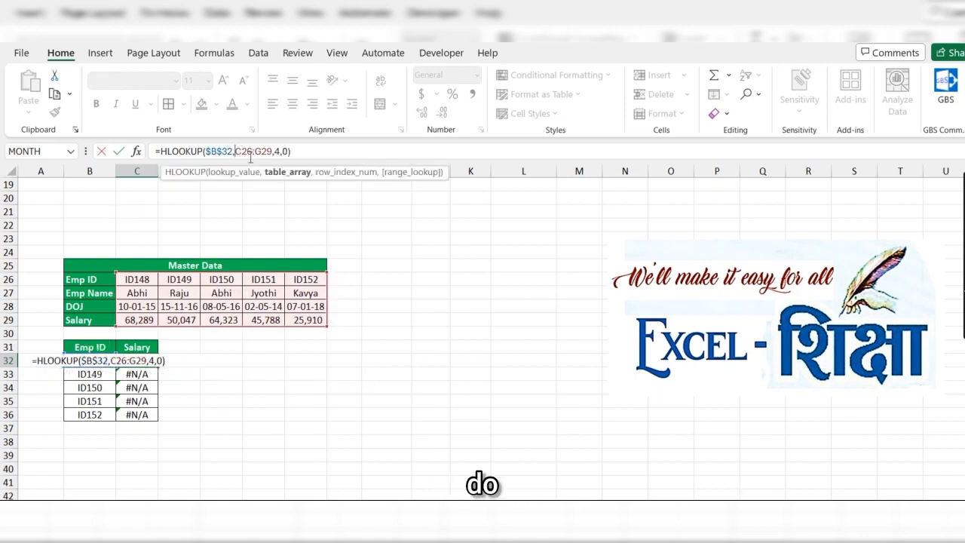
{"action": "key", "text": "F4"}
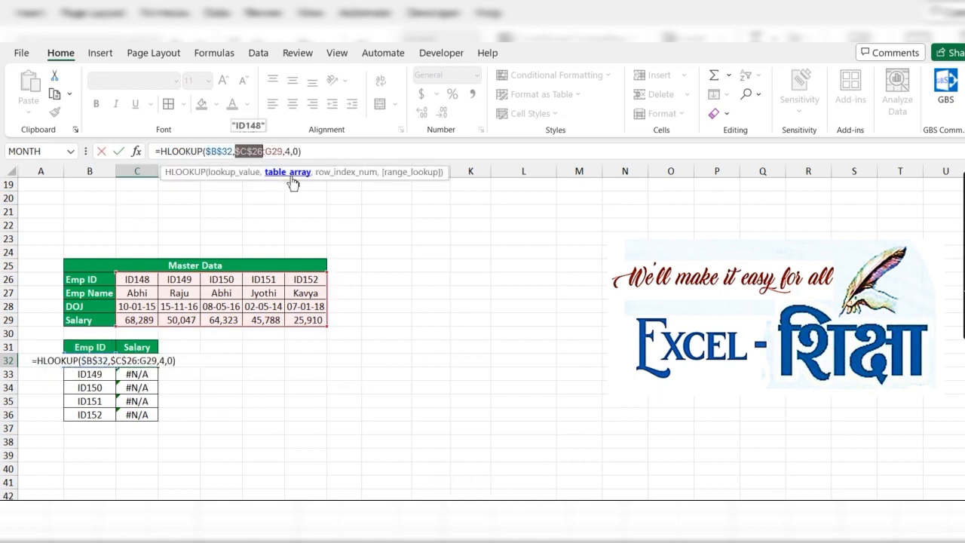
{"action": "left_click", "coordinate": [271, 152]}
{"action": "key", "text": "F4"}
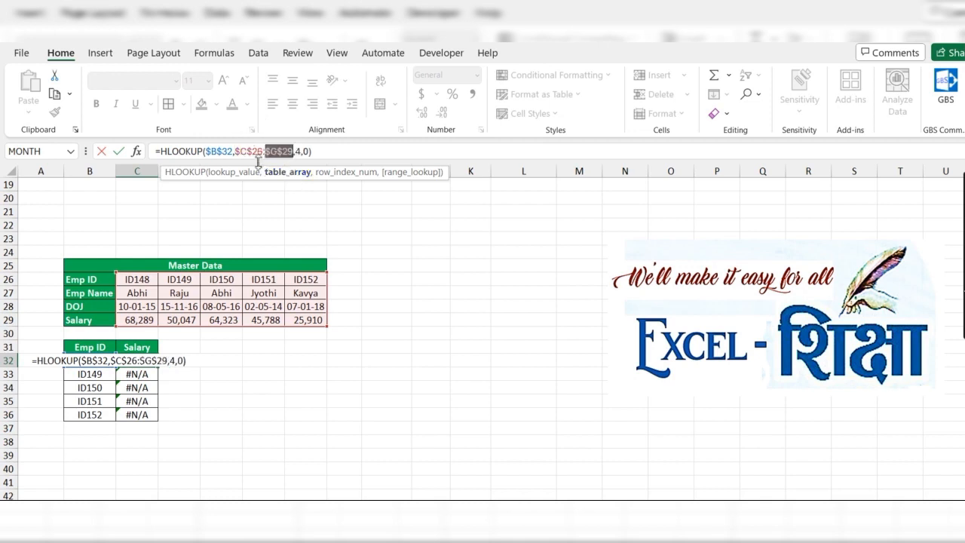
Step: Change the lookup value in the C32 formula back to the relative reference B32 and commit the formula
{"action": "left_click", "coordinate": [232, 152]}
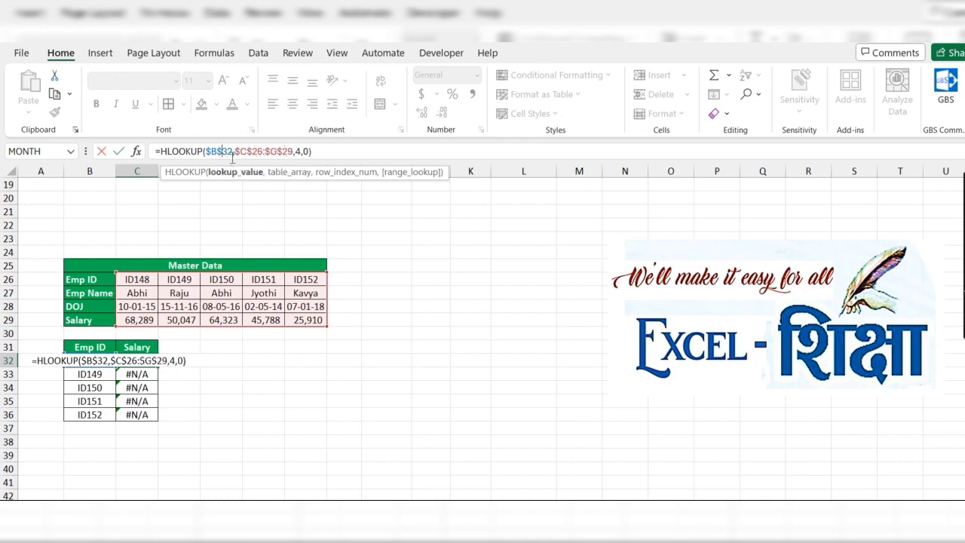
{"action": "key", "text": "F4"}
{"action": "key", "text": "F4"}
{"action": "key", "text": "BackSpace"}
{"action": "key", "text": "BackSpace"}
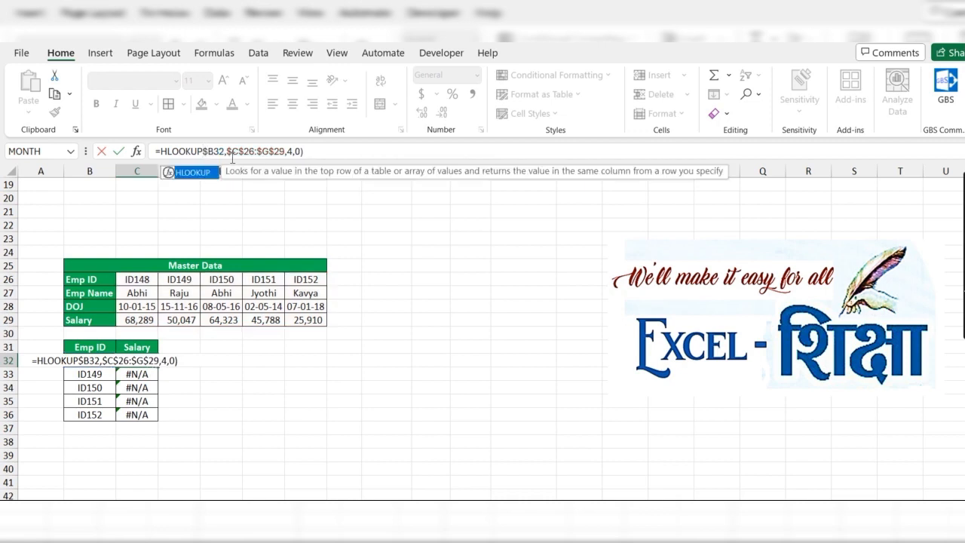
{"action": "key", "text": "Delete"}
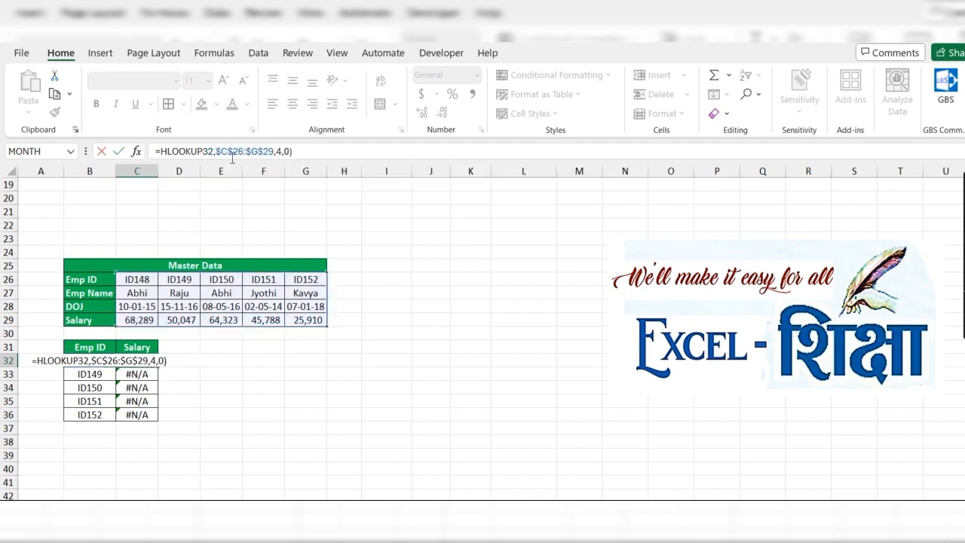
{"action": "type", "text": "(B"}
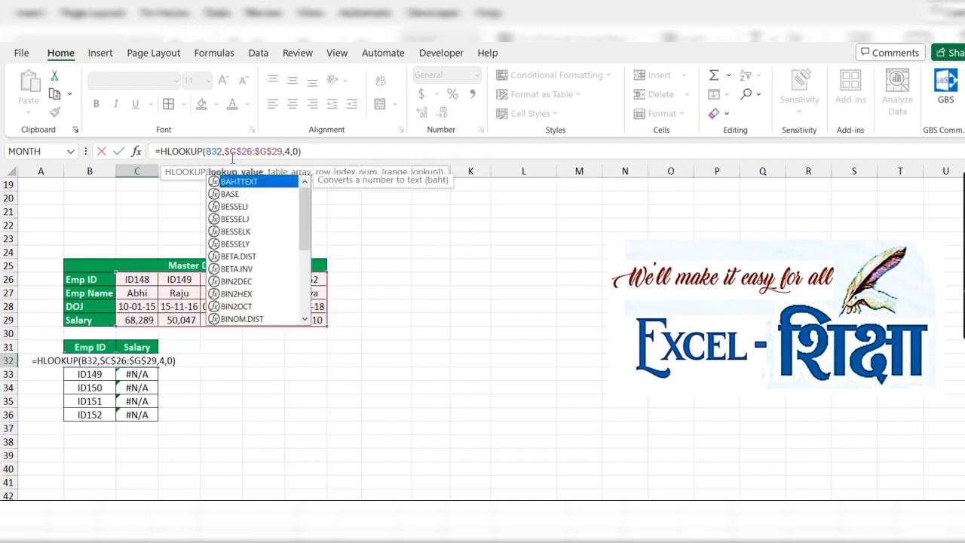
{"action": "key", "text": "Return"}
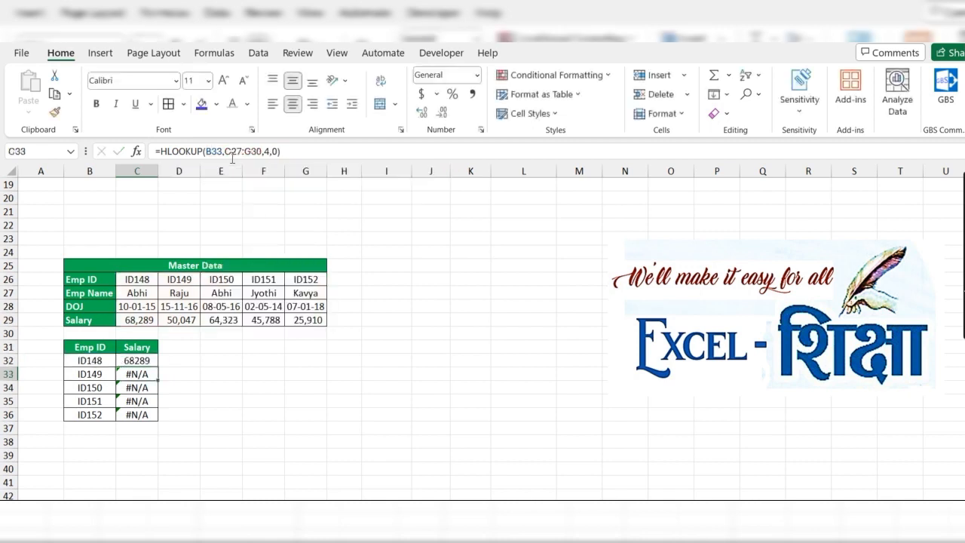
Step: Fill the corrected HLOOKUP formula from C32 down through C36 for the remaining employee IDs
{"action": "key", "text": "Up"}
{"action": "key", "text": "ctrl+shift+Down"}
{"action": "key", "text": "ctrl+d"}
{"action": "key", "text": "Down"}
{"action": "key", "text": "Down"}
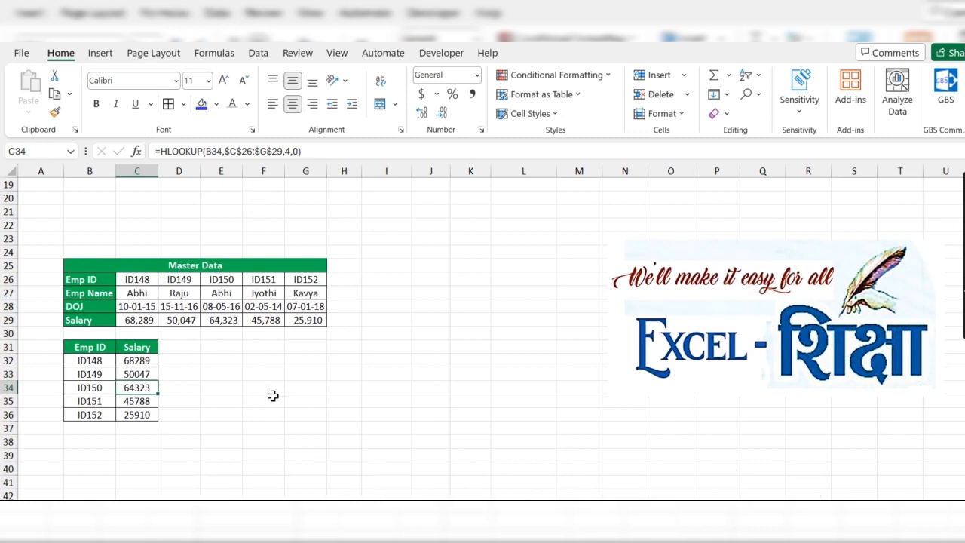
Step: Unhide the sheet holding the vertical product sales table and select the first product ID in B3
{"action": "scroll", "coordinate": [283, 408], "scroll_direction": "up", "scroll_amount": 1}
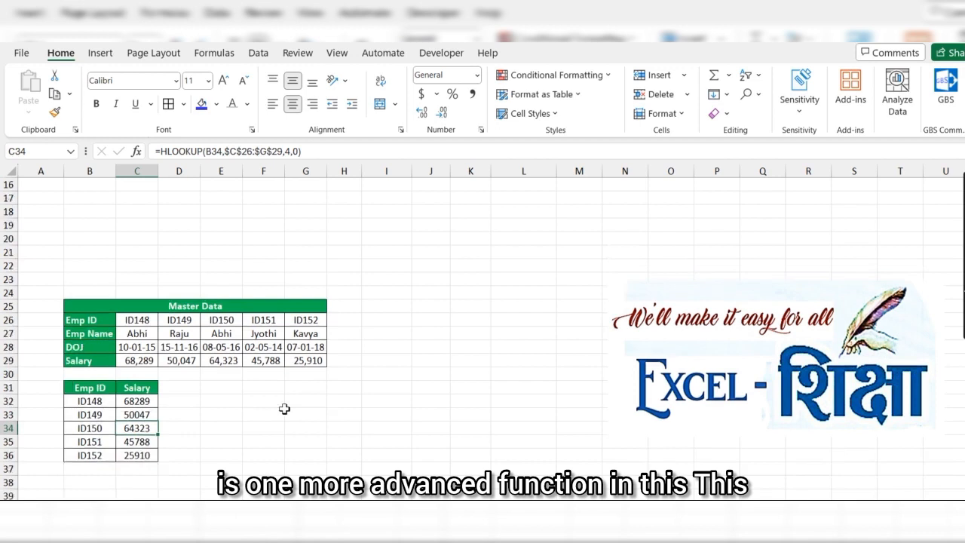
{"action": "key", "text": "alt+o"}
{"action": "key", "text": "h"}
{"action": "key", "text": "u"}
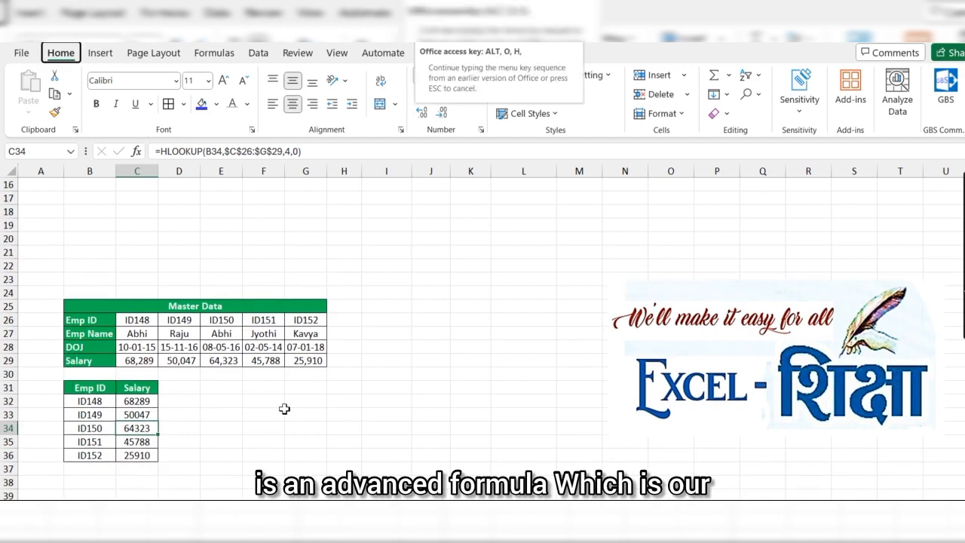
{"action": "key", "text": "Return"}
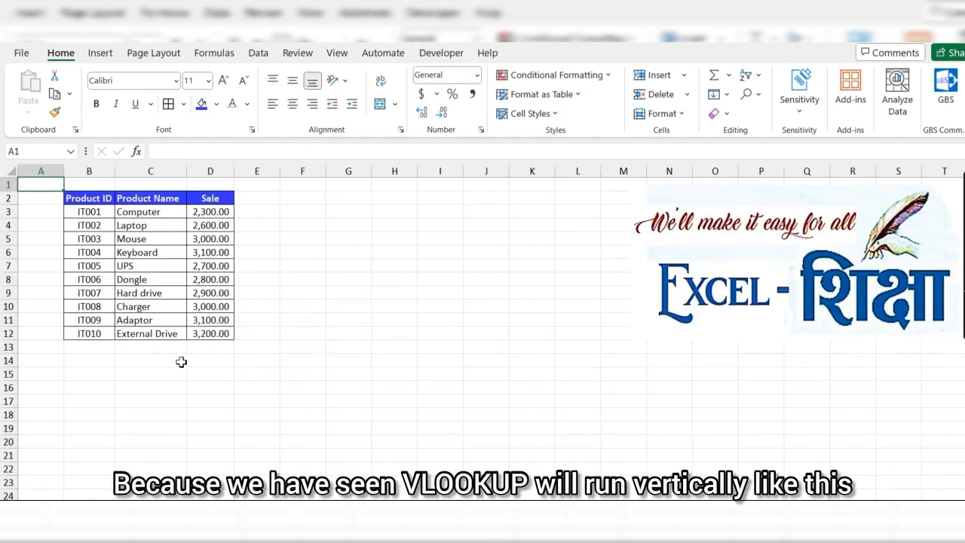
{"action": "left_click_drag", "start_coordinate": [97, 212], "coordinate": [227, 211]}
{"action": "left_click", "coordinate": [80, 211]}
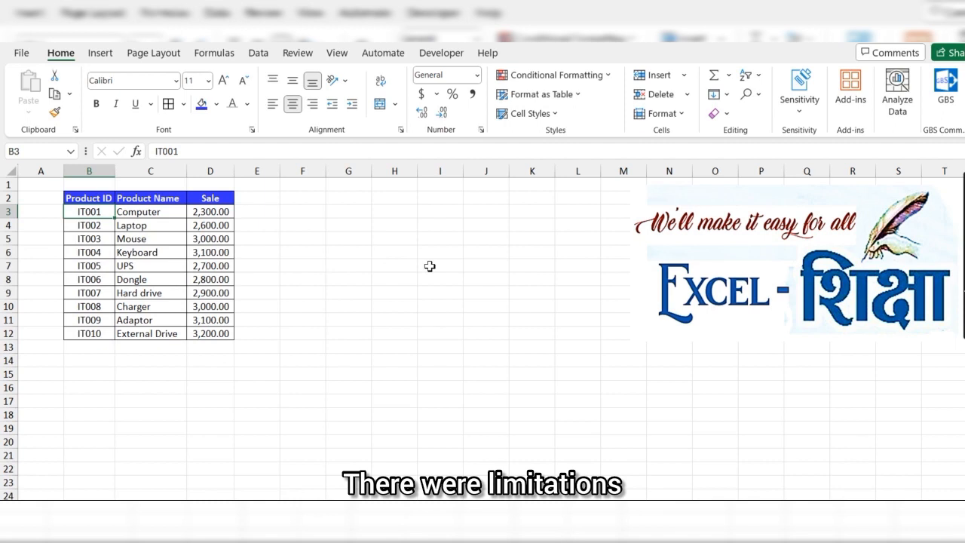
{"action": "left_click_drag", "start_coordinate": [95, 333], "coordinate": [98, 211]}
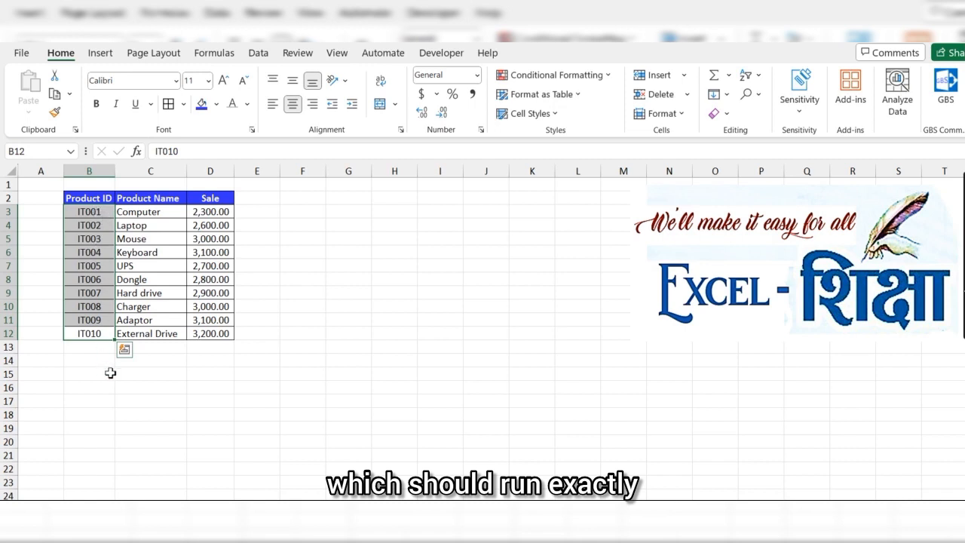
{"action": "left_click", "coordinate": [108, 211]}
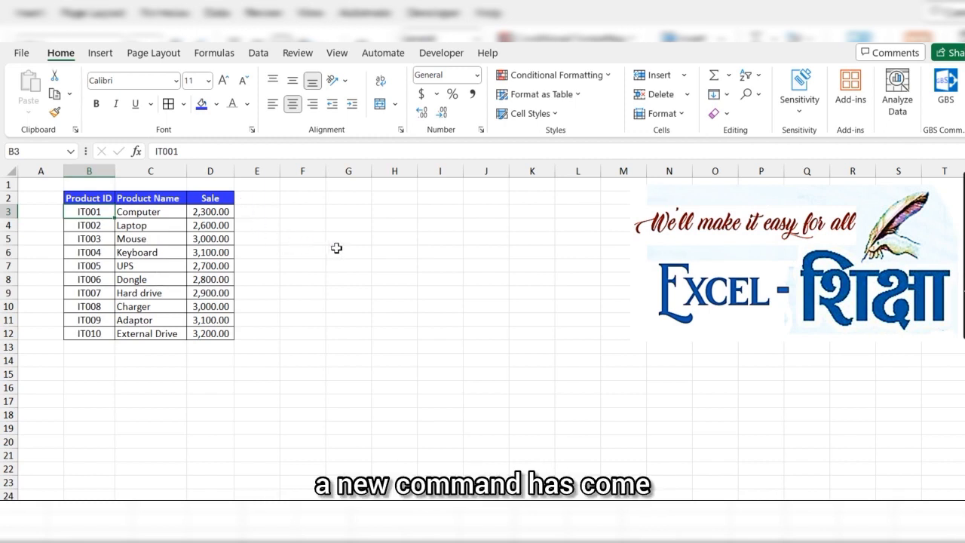
Step: Copy the Product Name header from C2 to G2
{"action": "key", "text": "Up"}
{"action": "key", "text": "Right"}
{"action": "key", "text": "ctrl+c"}
{"action": "key", "text": "Right"}
{"action": "key", "text": "Right"}
{"action": "key", "text": "Right"}
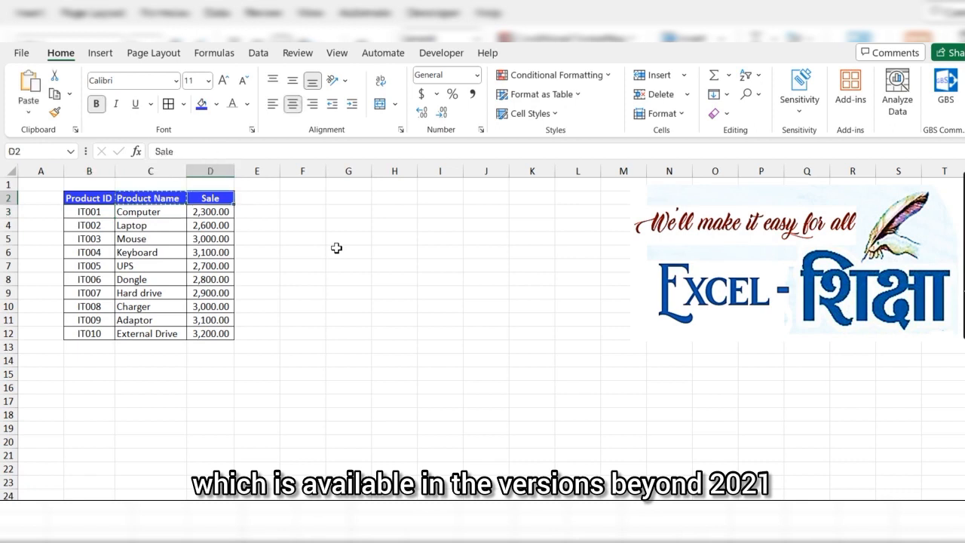
{"action": "key", "text": "Right"}
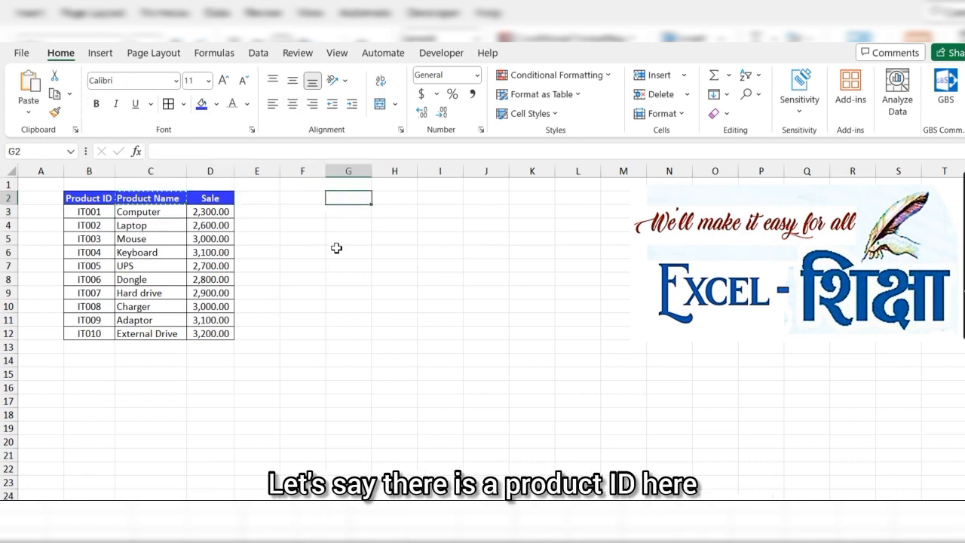
{"action": "key", "text": "ctrl+v"}
Step: Copy the Sale header from D2 to H2, beside the copied Product Name header
{"action": "key", "text": "Left"}
{"action": "key", "text": "Left"}
{"action": "key", "text": "Left"}
{"action": "key", "text": "ctrl+Left"}
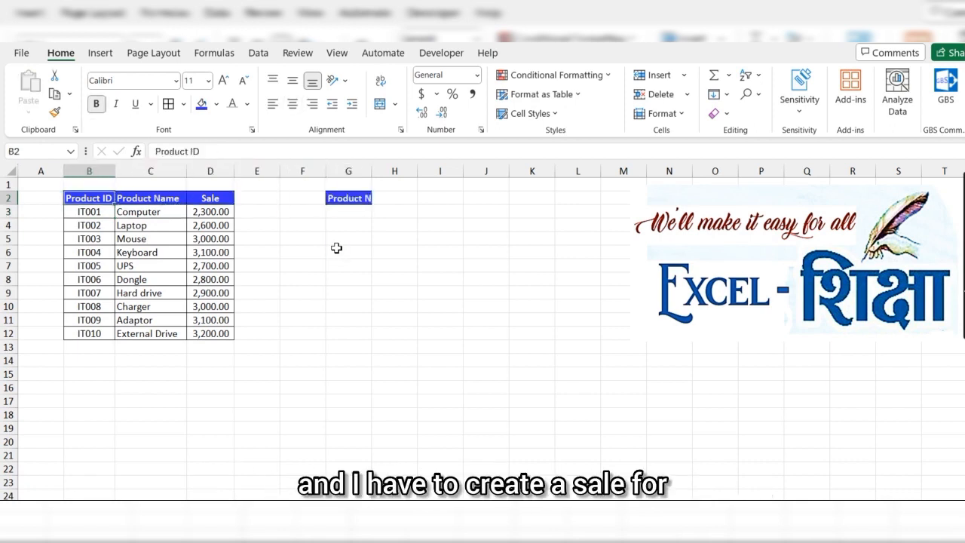
{"action": "key", "text": "ctrl+Right"}
{"action": "key", "text": "ctrl+c"}
{"action": "key", "text": "Right"}
{"action": "key", "text": "Right"}
{"action": "key", "text": "Right"}
{"action": "key", "text": "Right"}
{"action": "key", "text": "ctrl+v"}
Step: AutoFit the widths of columns G and H to their new headers
{"action": "key", "text": "shift+Left"}
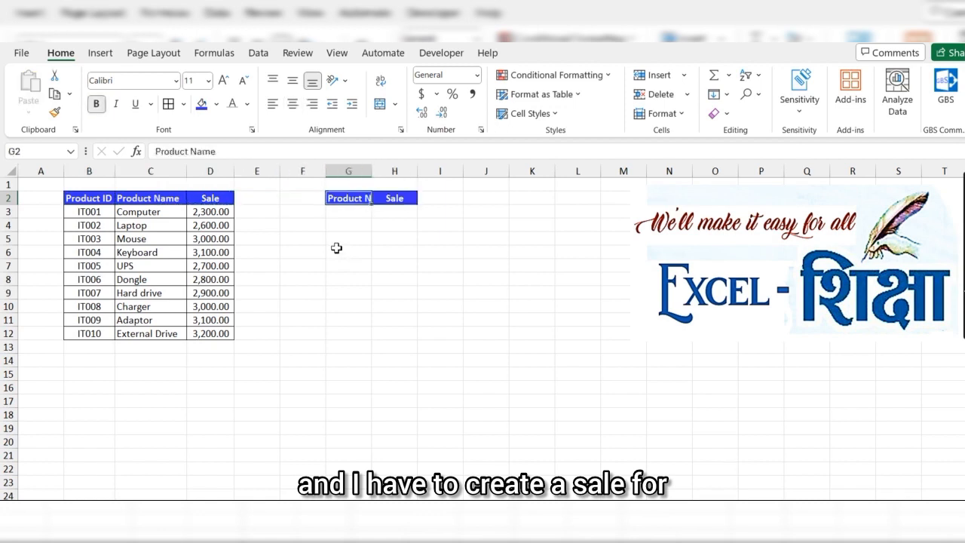
{"action": "key", "text": "alt+h"}
{"action": "key", "text": "o"}
{"action": "key", "text": "i"}
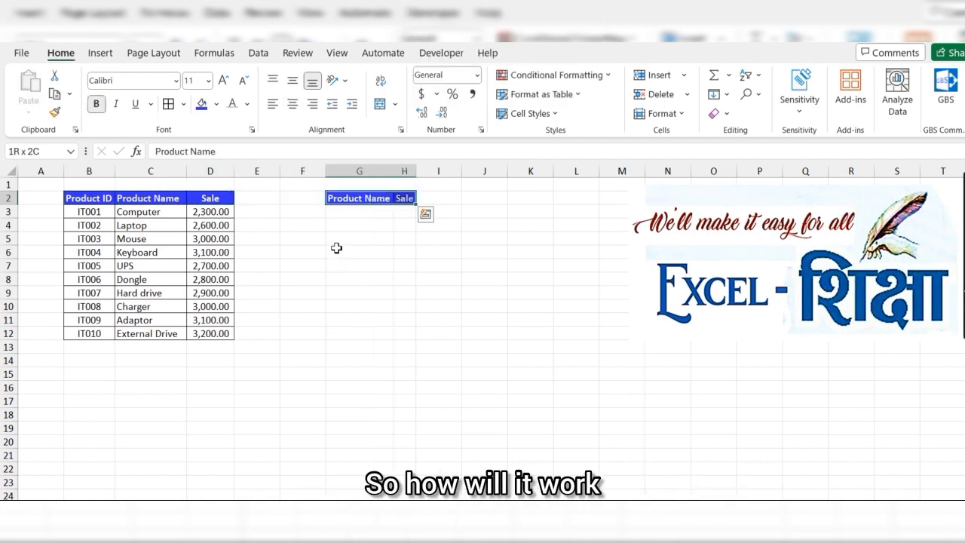
Step: Copy the product name Keyboard from C6 to G3 as the lookup value
{"action": "key", "text": "Down"}
{"action": "key", "text": "Left"}
{"action": "key", "text": "Left"}
{"action": "key", "text": "Left"}
{"action": "key", "text": "Left"}
{"action": "key", "text": "Left"}
{"action": "key", "text": "Down"}
{"action": "key", "text": "Down"}
{"action": "key", "text": "Down"}
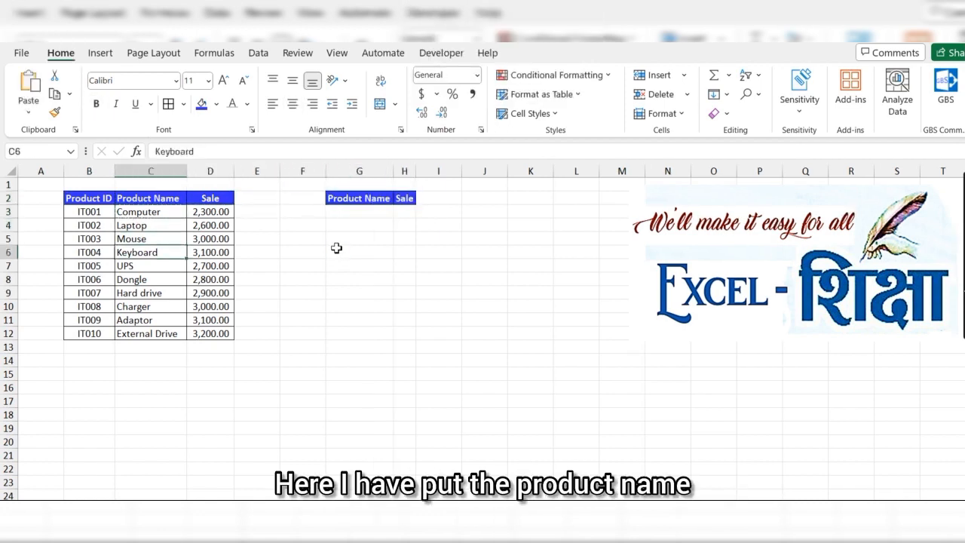
{"action": "key", "text": "ctrl+c"}
{"action": "key", "text": "Right"}
{"action": "key", "text": "Right"}
{"action": "key", "text": "Right"}
{"action": "key", "text": "Right"}
{"action": "key", "text": "Up"}
{"action": "key", "text": "Up"}
{"action": "key", "text": "Up"}
{"action": "key", "text": "Return"}
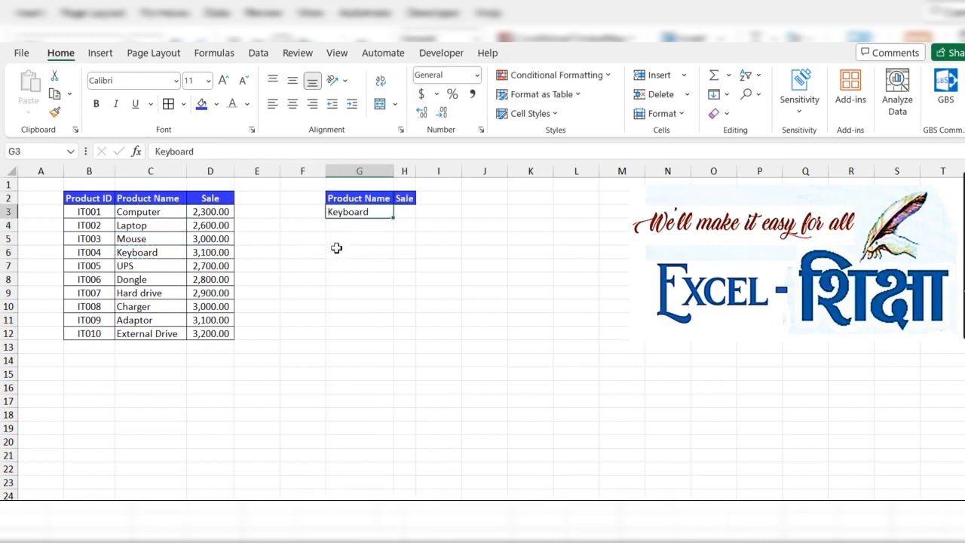
Step: Start an XLOOKUP formula in H3 with G3 as the lookup value and C2:C12 as the lookup array
{"action": "key", "text": "Right"}
{"action": "type", "text": "+"}
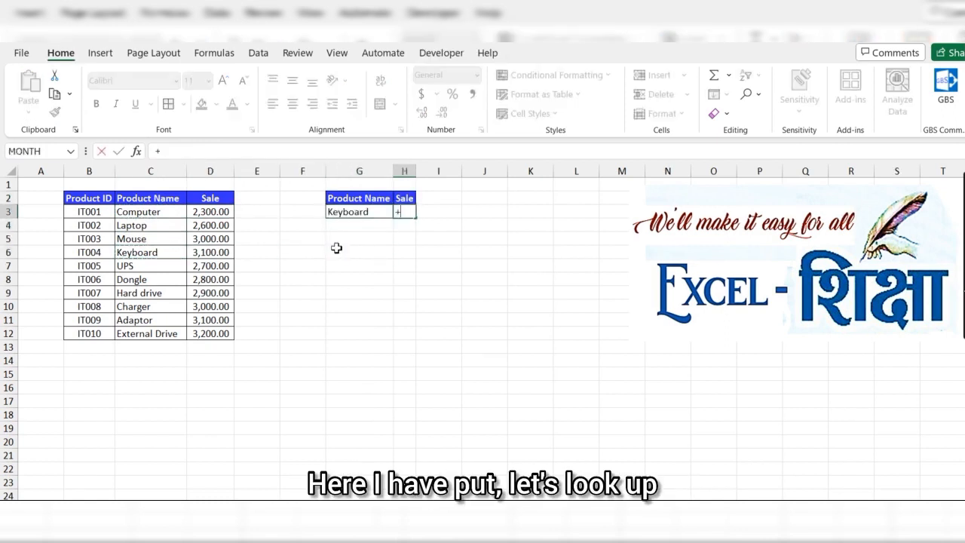
{"action": "type", "text": "xl"}
{"action": "type", "text": ","}
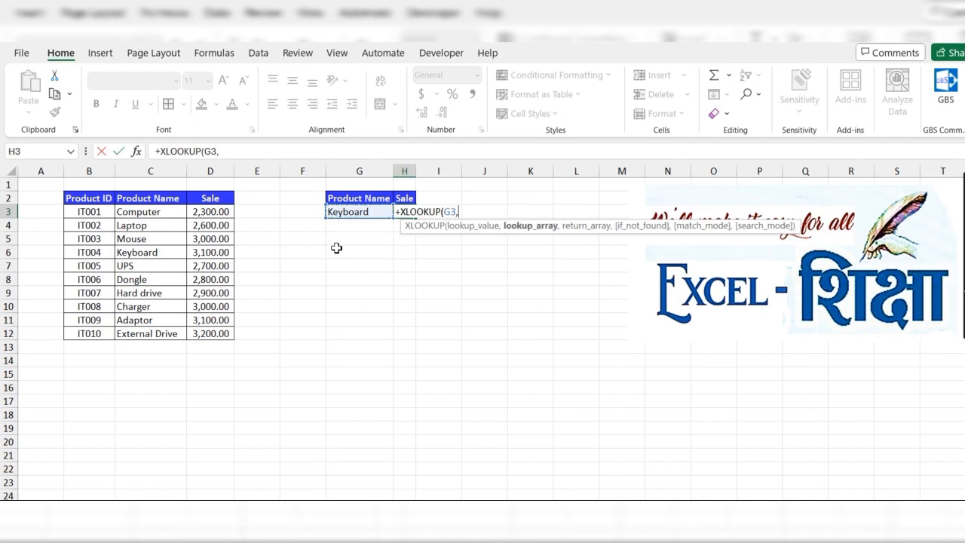
{"action": "key", "text": "Left"}
{"action": "key", "text": "Left"}
{"action": "key", "text": "Left"}
{"action": "key", "text": "Left"}
{"action": "key", "text": "Left"}
{"action": "key", "text": "Up"}
{"action": "key", "text": "ctrl+shift+Down"}
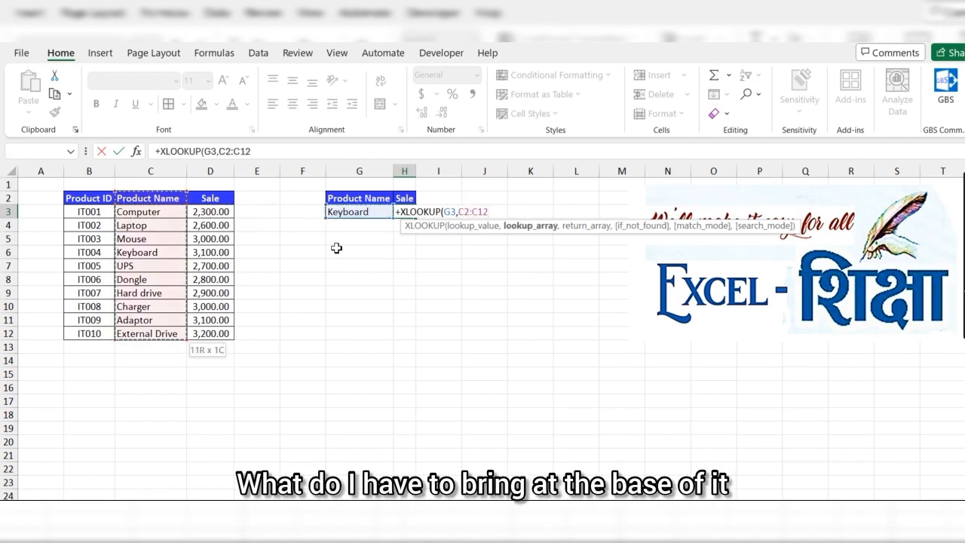
Step: Complete the H3 XLOOKUP with D2:D12 as the return array, and widen column H slightly
{"action": "type", "text": ","}
{"action": "key", "text": "Left"}
{"action": "key", "text": "Left"}
{"action": "key", "text": "Left"}
{"action": "key", "text": "Left"}
{"action": "key", "text": "Up"}
{"action": "key", "text": "ctrl+shift+Down"}
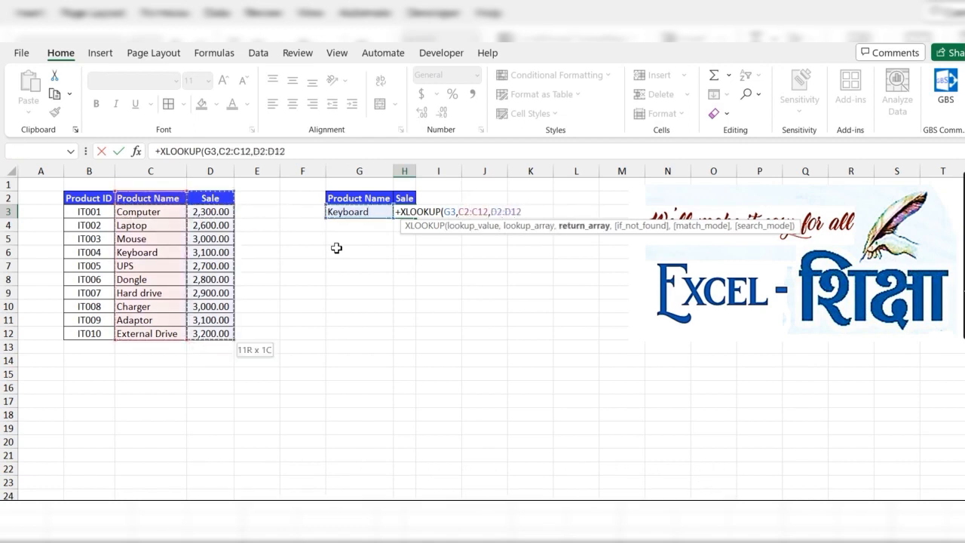
{"action": "type", "text": ")"}
{"action": "key", "text": "Return"}
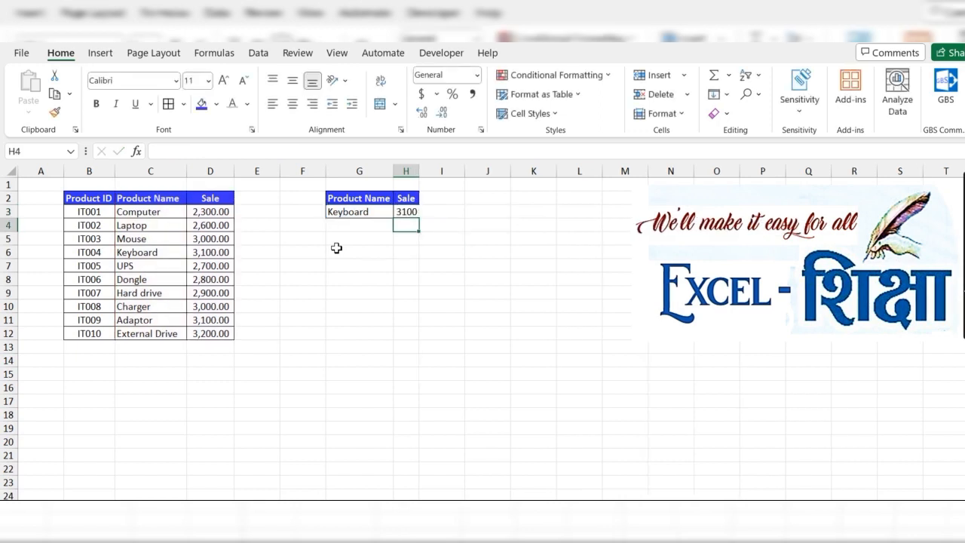
{"action": "key", "text": "Up"}
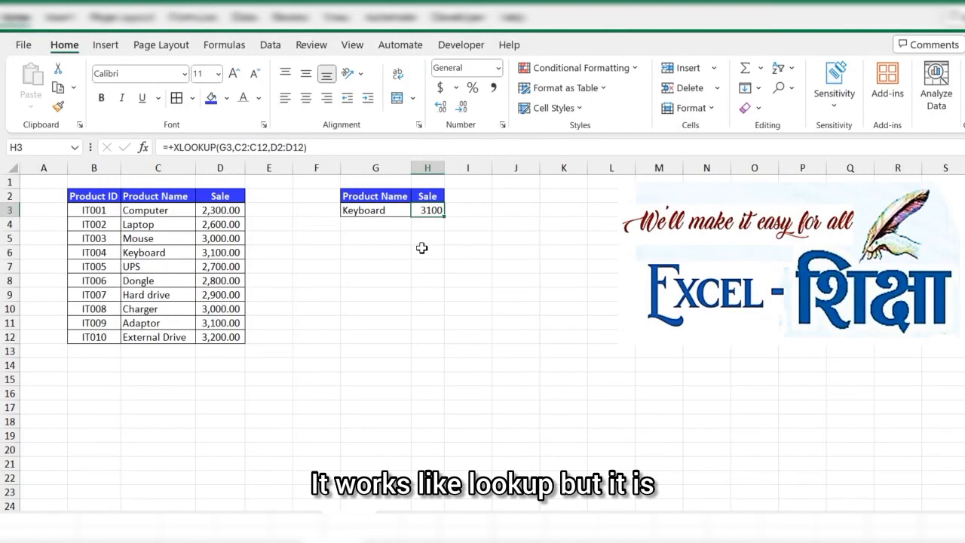
{"action": "left_click_drag", "start_coordinate": [445, 167], "coordinate": [461, 167]}
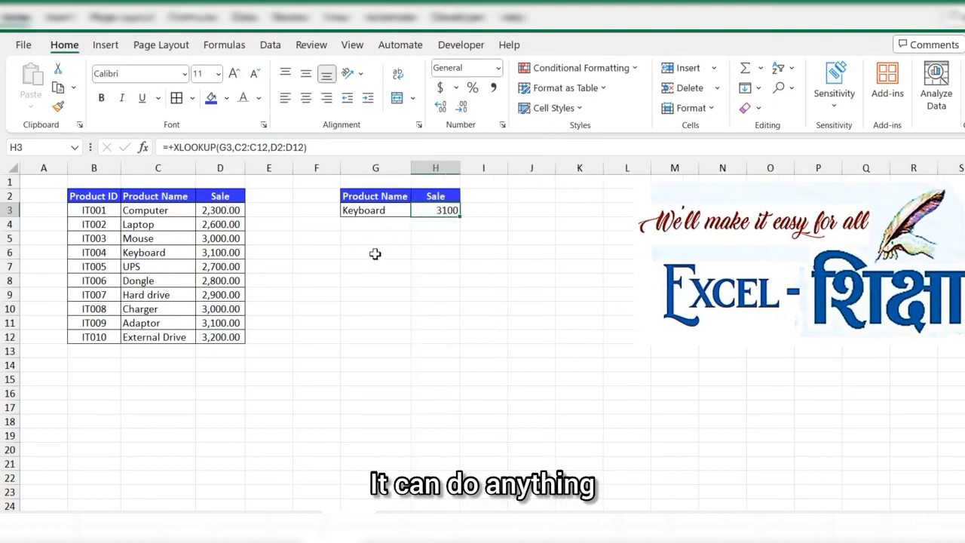
Step: Change the return array of the H3 XLOOKUP to the Product ID range B2:B12
{"action": "key", "text": "F2"}
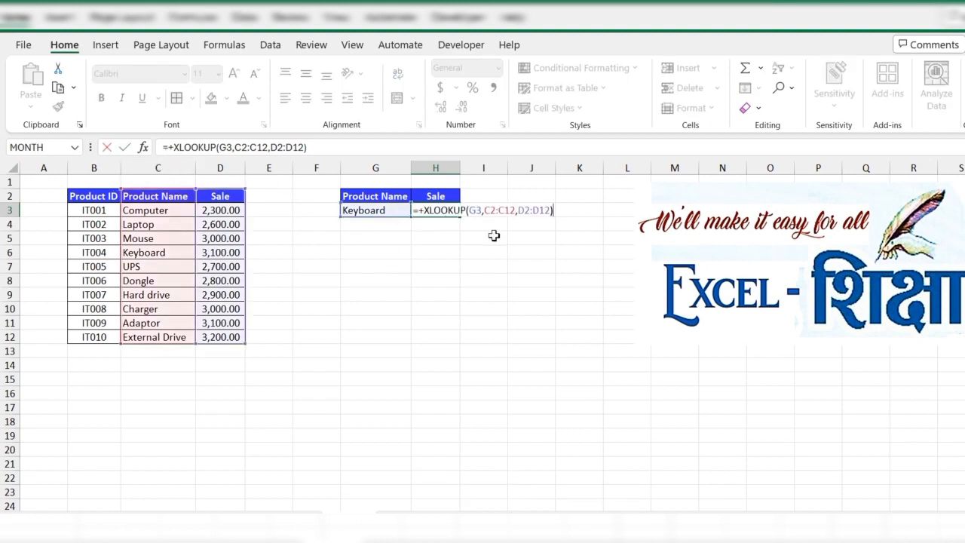
{"action": "key", "text": "BackSpace"}
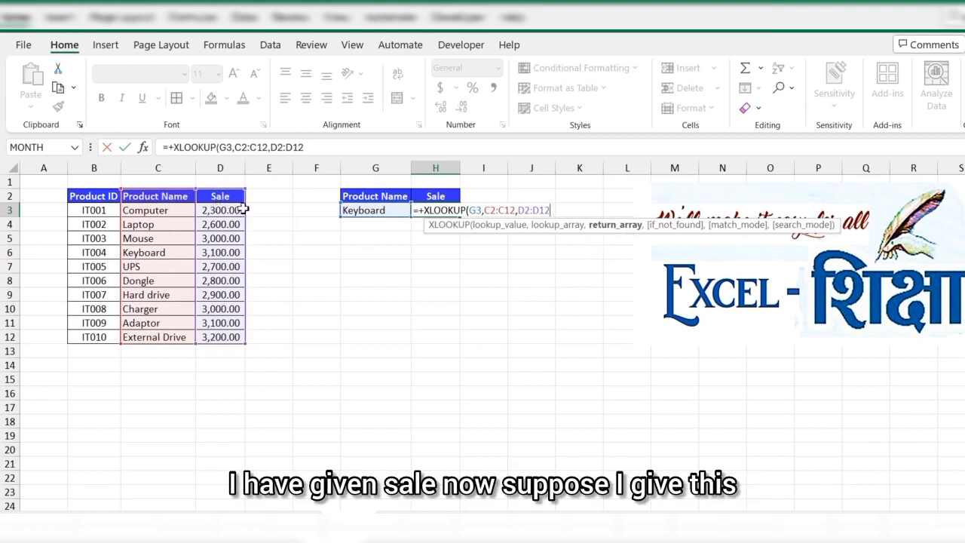
{"action": "left_click_drag", "start_coordinate": [216, 194], "coordinate": [96, 200]}
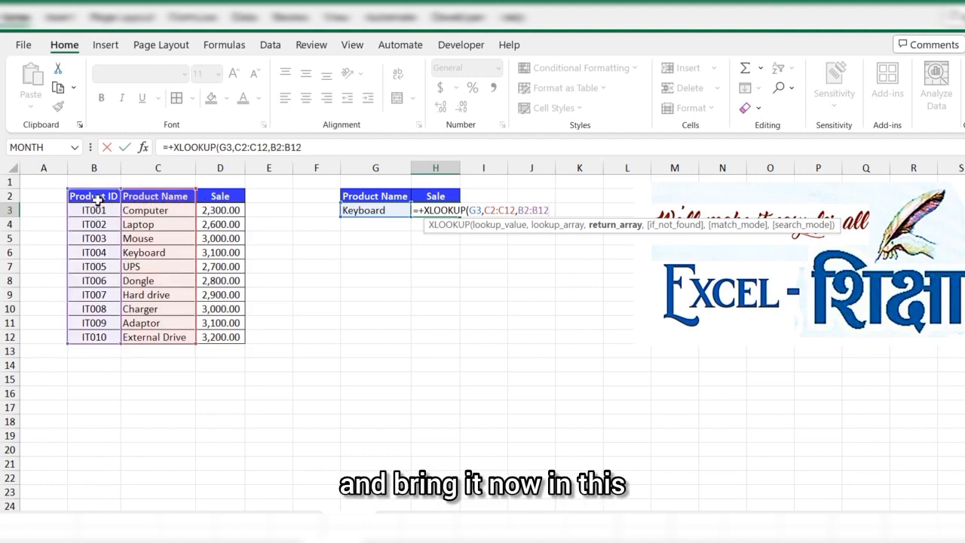
{"action": "key", "text": "Return"}
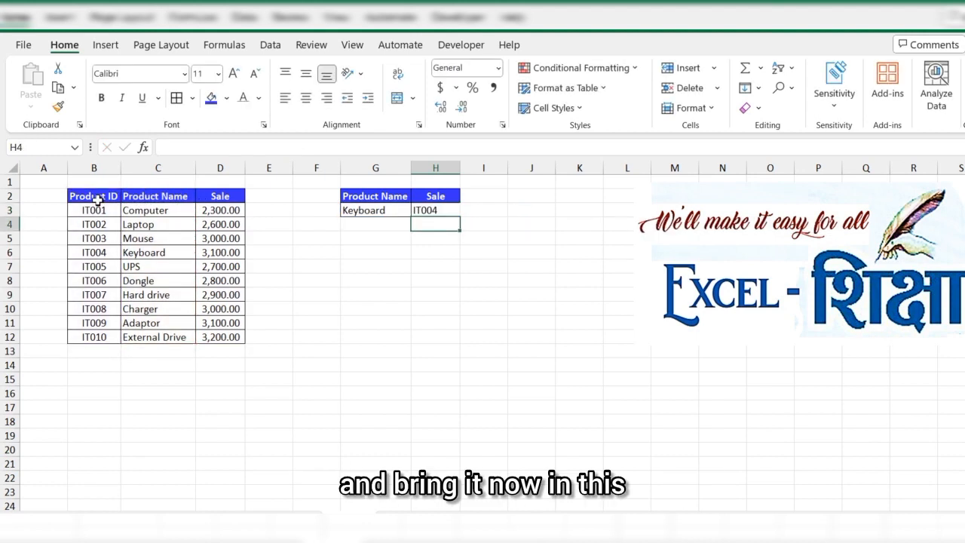
Step: Add "Not found in data" as the if_not_found argument of the H3 XLOOKUP formula
{"action": "left_click", "coordinate": [428, 210]}
{"action": "key", "text": "F2"}
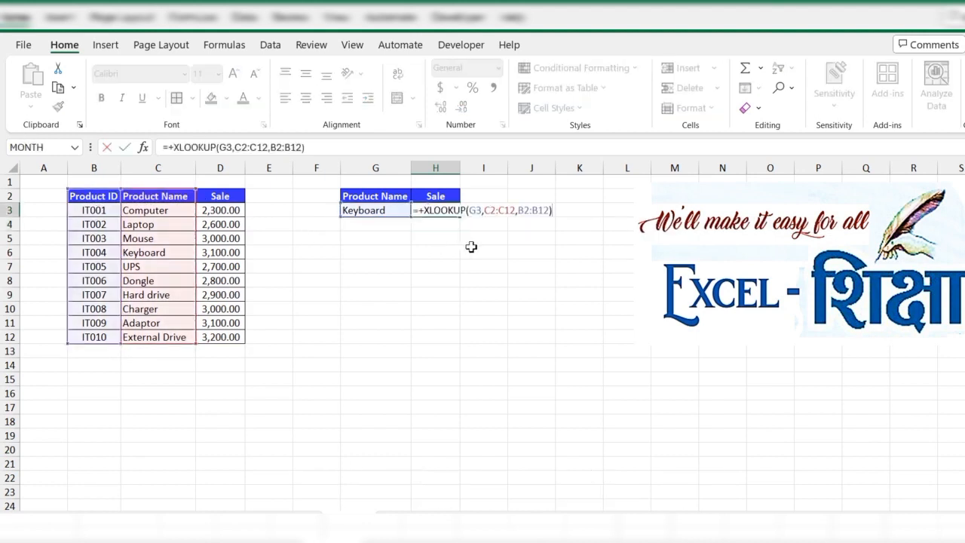
{"action": "key", "text": "BackSpace"}
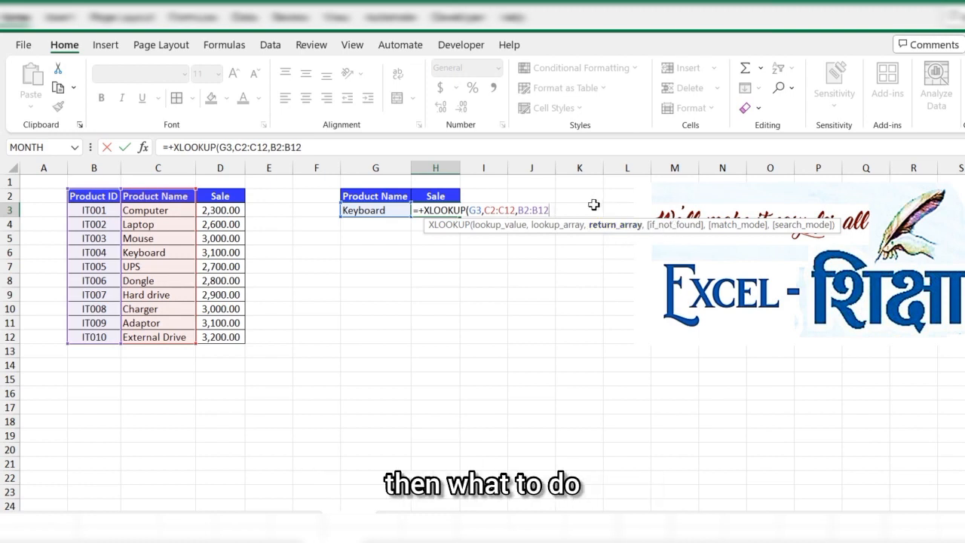
{"action": "type", "text": ","}
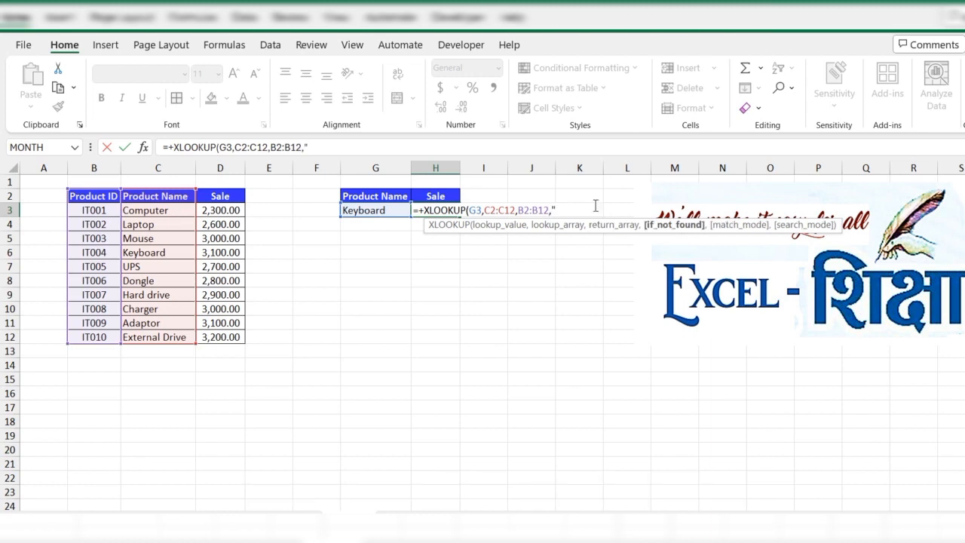
{"action": "type", "text": "\"Not fo"}
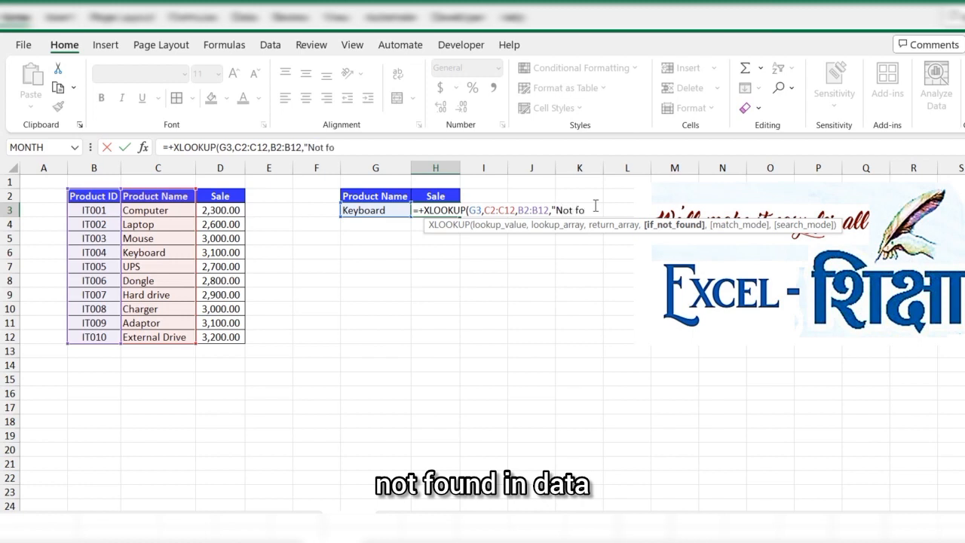
{"action": "type", "text": "und in data\""}
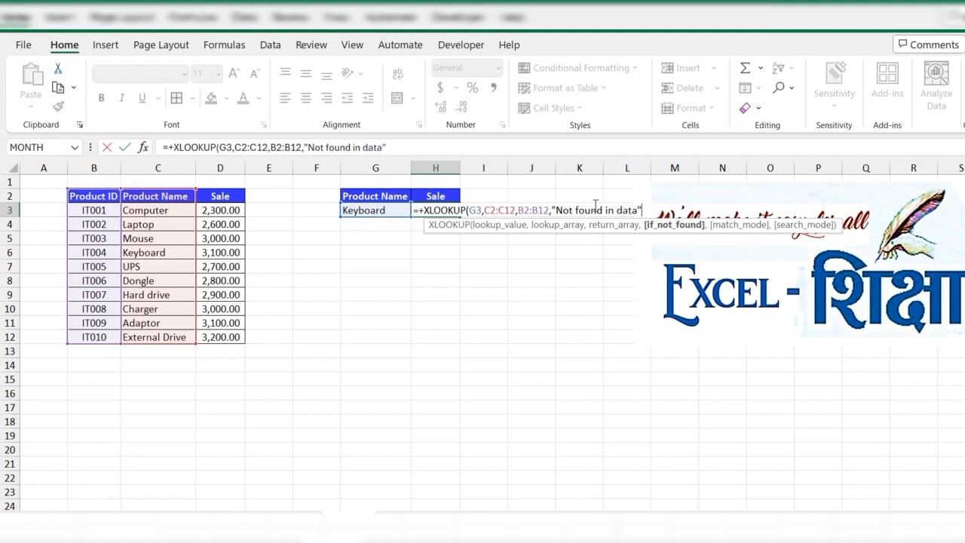
{"action": "key", "text": "Return"}
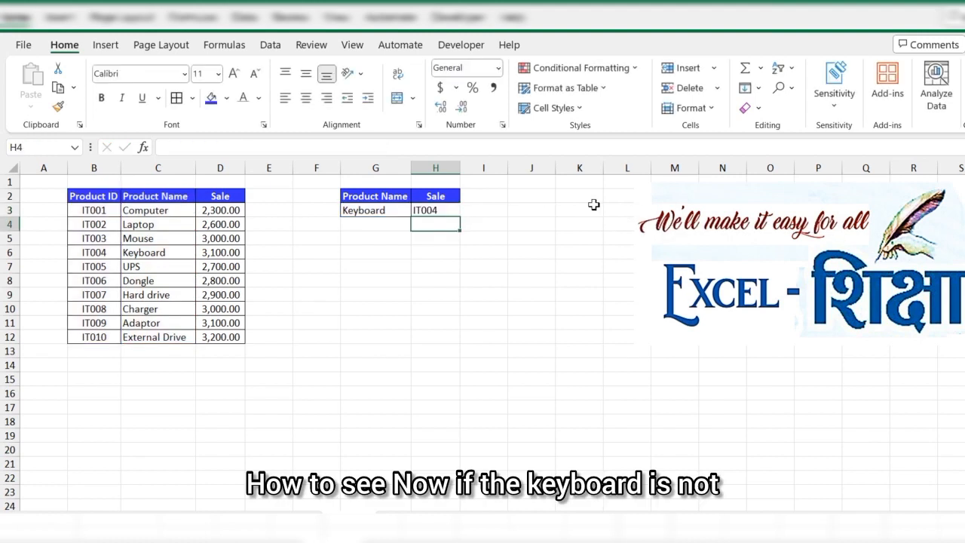
Step: Copy the product name Keyboard from C6 to C16 below the table
{"action": "key", "text": "Left"}
{"action": "key", "text": "Left"}
{"action": "key", "text": "Left"}
{"action": "key", "text": "Left"}
{"action": "key", "text": "Left"}
{"action": "key", "text": "Down"}
{"action": "key", "text": "Down"}
{"action": "key", "text": "ctrl+c"}
{"action": "key", "text": "Down"}
{"action": "key", "text": "Down"}
{"action": "key", "text": "Down"}
{"action": "key", "text": "Down"}
{"action": "key", "text": "Down"}
{"action": "key", "text": "Down"}
{"action": "key", "text": "Down"}
{"action": "key", "text": "Down"}
{"action": "key", "text": "Down"}
{"action": "key", "text": "Down"}
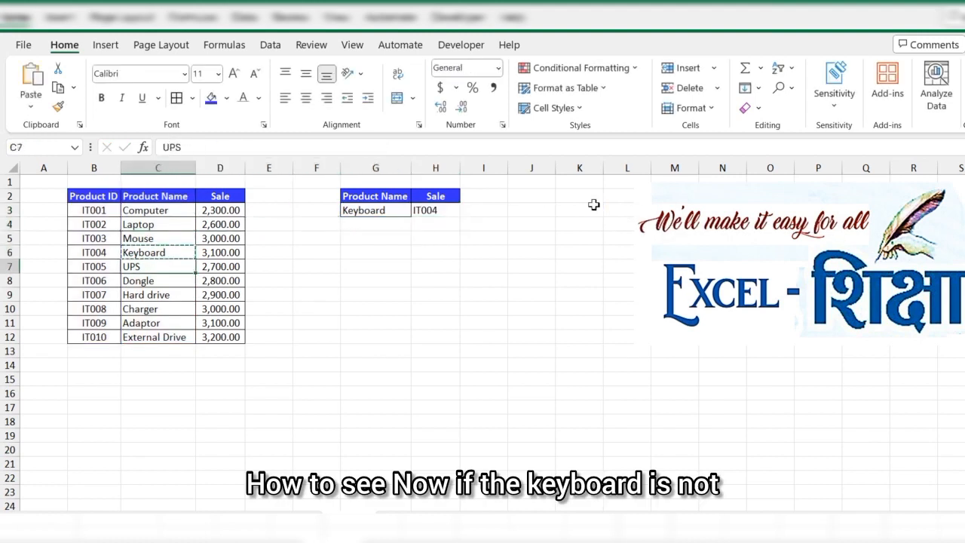
{"action": "key", "text": "Return"}
Step: Clear the product name in C6 to test the XLOOKUP's not-found text
{"action": "key", "text": "Up"}
{"action": "key", "text": "Up"}
{"action": "key", "text": "Up"}
{"action": "key", "text": "Up"}
{"action": "key", "text": "Up"}
{"action": "key", "text": "Up"}
{"action": "key", "text": "Up"}
{"action": "key", "text": "Up"}
{"action": "key", "text": "Up"}
{"action": "key", "text": "Up"}
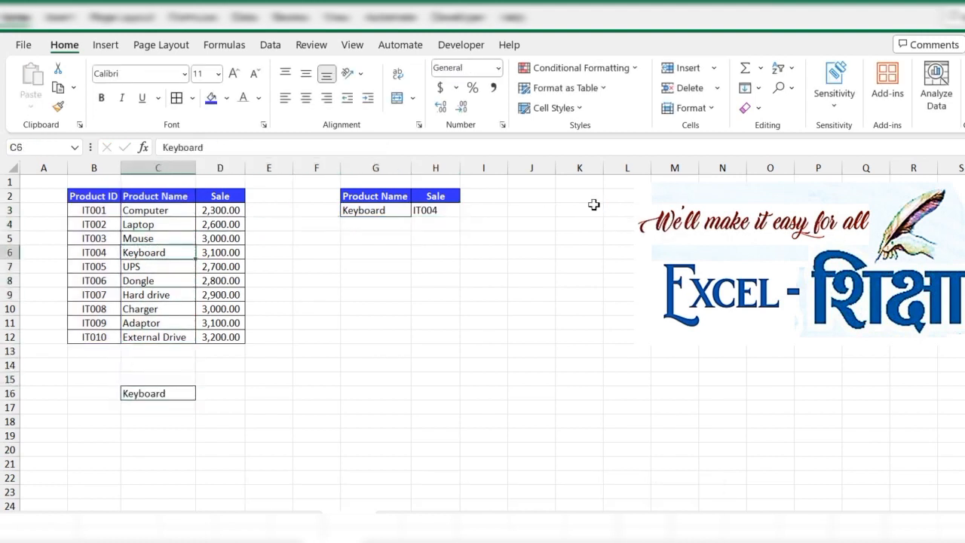
{"action": "key", "text": "Delete"}
{"action": "key", "text": "Right"}
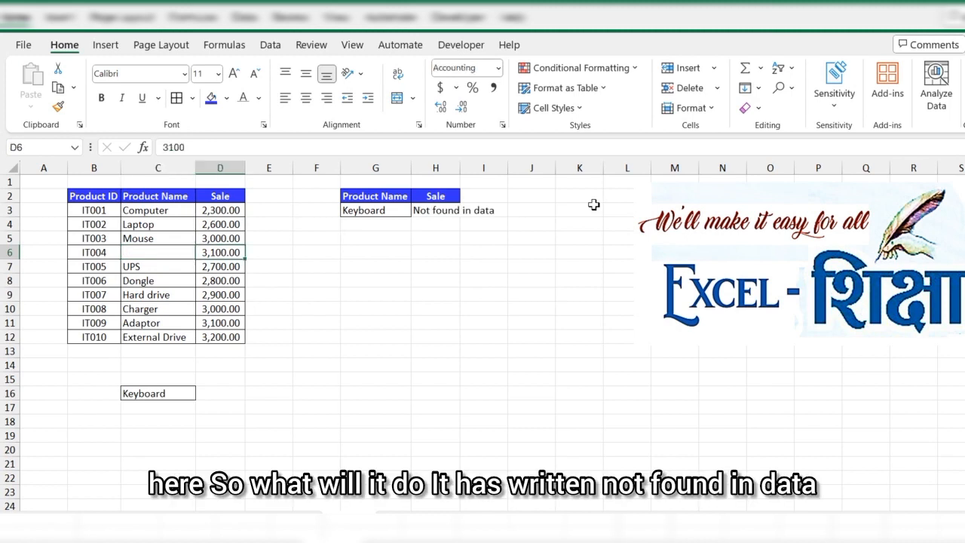
Step: Add match mode 0 for an exact match to the H3 XLOOKUP formula
{"action": "double_click", "coordinate": [434, 210]}
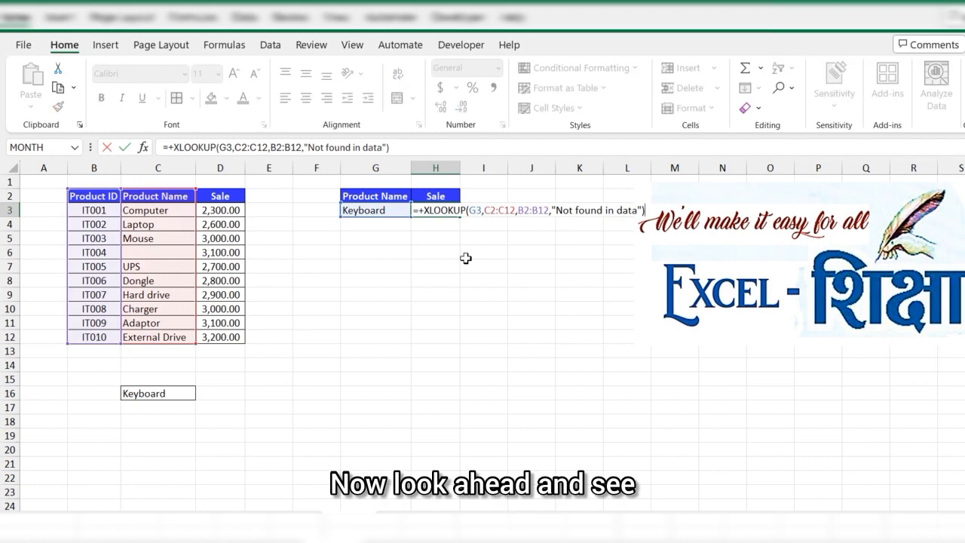
{"action": "key", "text": "BackSpace"}
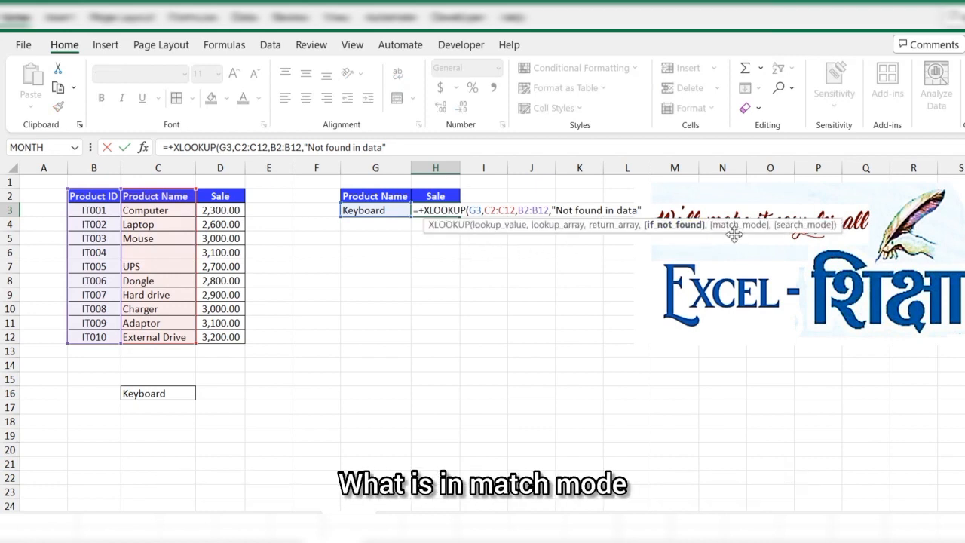
{"action": "type", "text": ","}
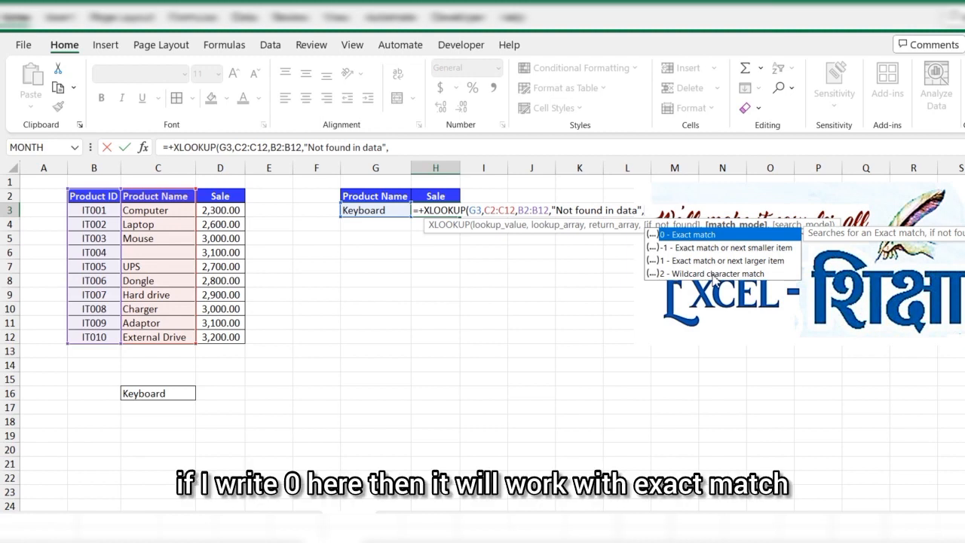
{"action": "type", "text": "0)"}
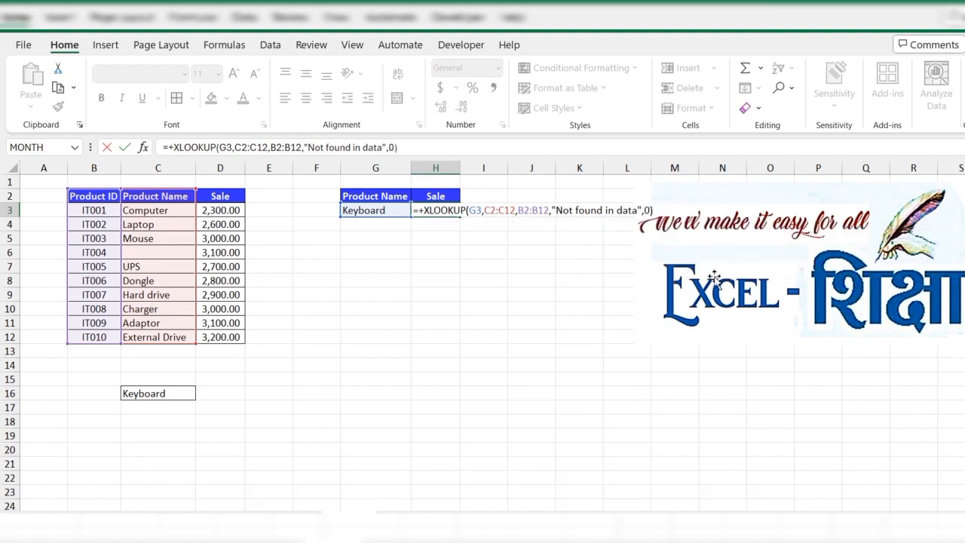
{"action": "key", "text": "Return"}
Step: Add an empty search mode argument after match mode 0 in the H3 XLOOKUP formula
{"action": "key", "text": "Up"}
{"action": "key", "text": "F2"}
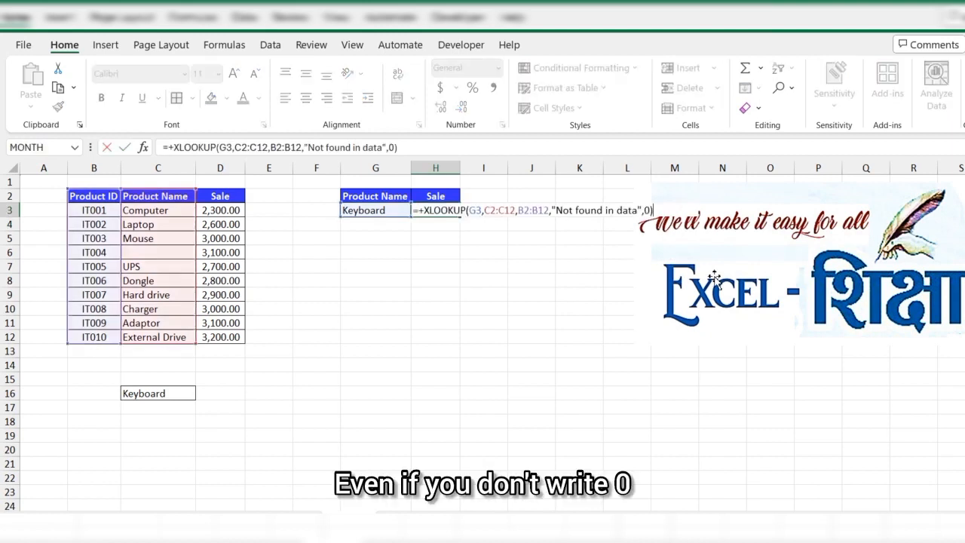
{"action": "key", "text": "BackSpace"}
{"action": "type", "text": ","}
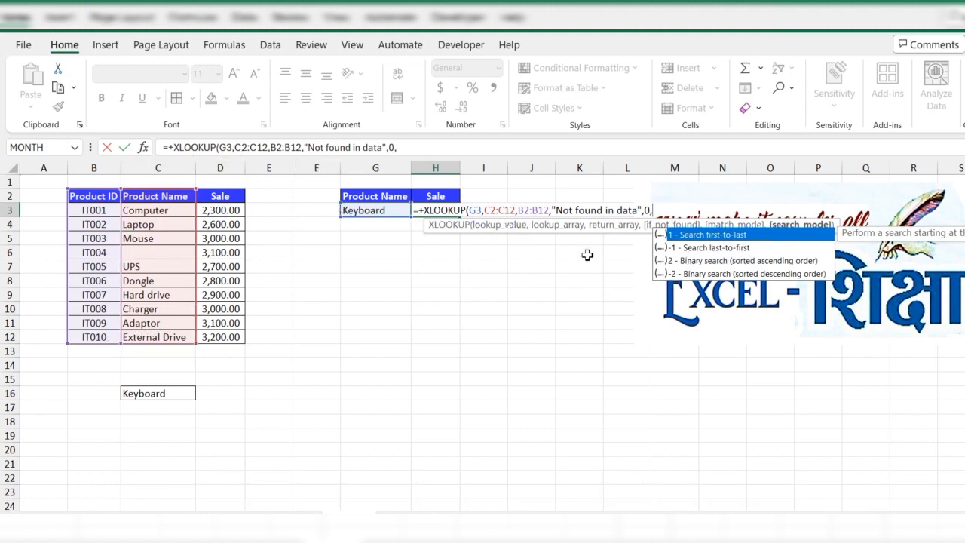
{"action": "key", "text": "Return"}
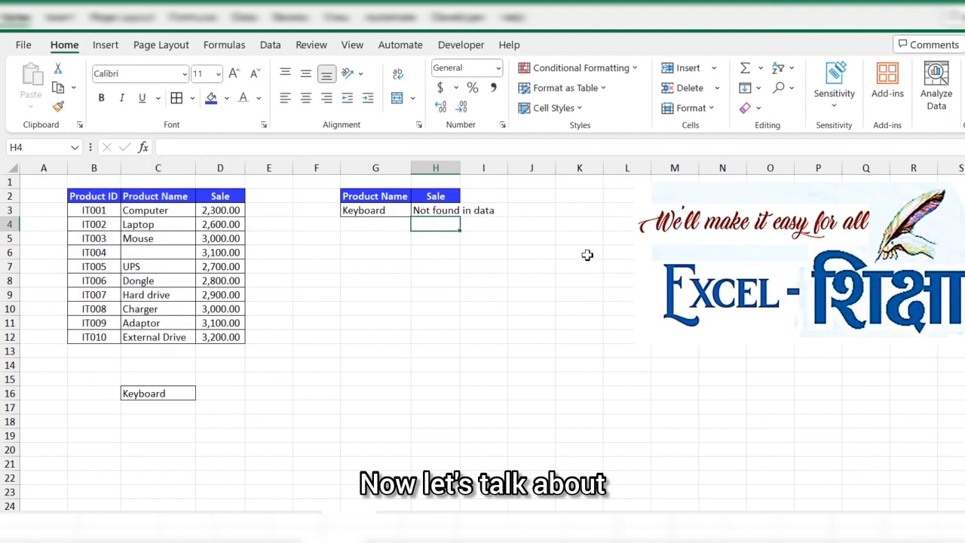
Step: Fill the empty product name in C6 with Mouse from the cell above
{"action": "key", "text": "Left"}
{"action": "key", "text": "Left"}
{"action": "key", "text": "Left"}
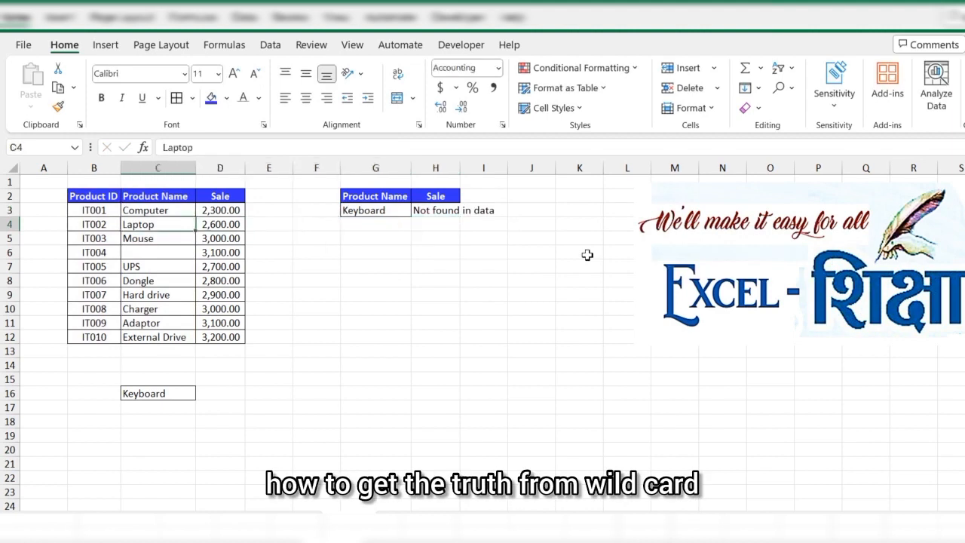
{"action": "key", "text": "Down"}
{"action": "key", "text": "Down"}
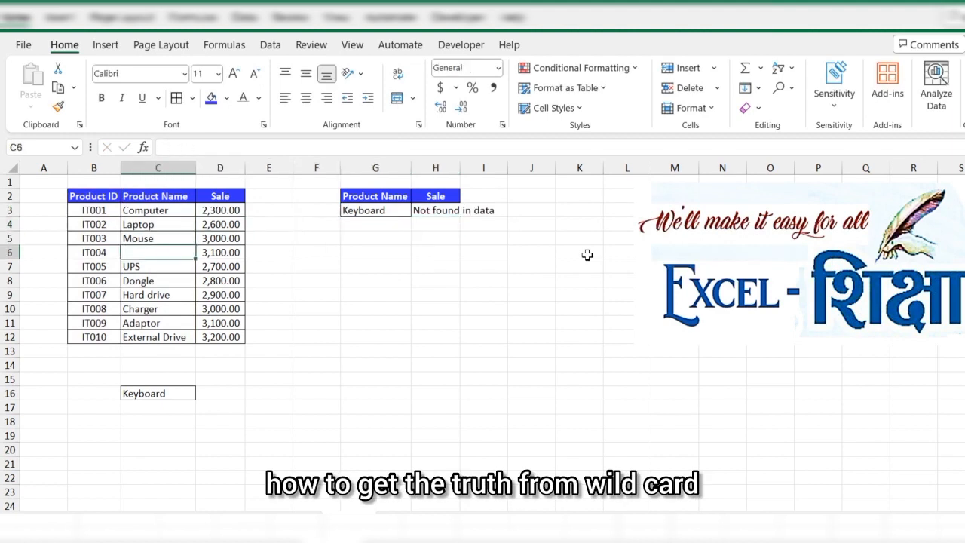
{"action": "key", "text": "ctrl+d"}
Step: Change the H3 XLOOKUP formula's match mode to 2 for wildcard matching, removing the empty search mode argument
{"action": "key", "text": "Right"}
{"action": "key", "text": "Right"}
{"action": "key", "text": "Right"}
{"action": "key", "text": "Right"}
{"action": "key", "text": "Up"}
{"action": "key", "text": "Up"}
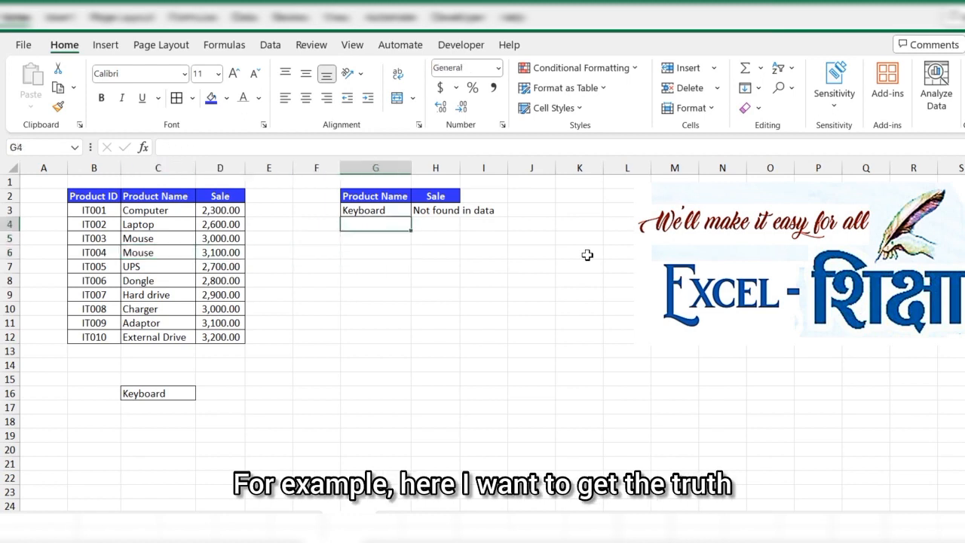
{"action": "key", "text": "Up"}
{"action": "key", "text": "Right"}
{"action": "key", "text": "F2"}
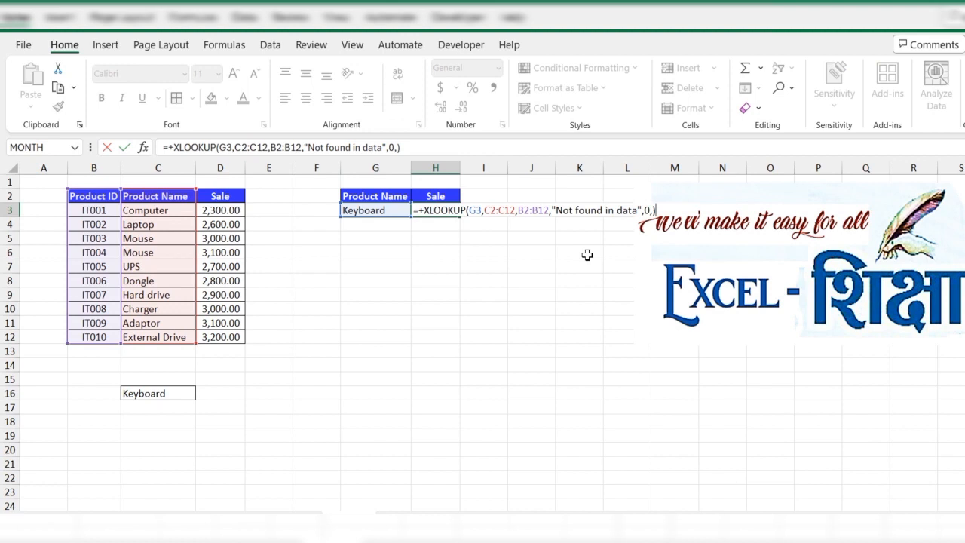
{"action": "key", "text": "BackSpace"}
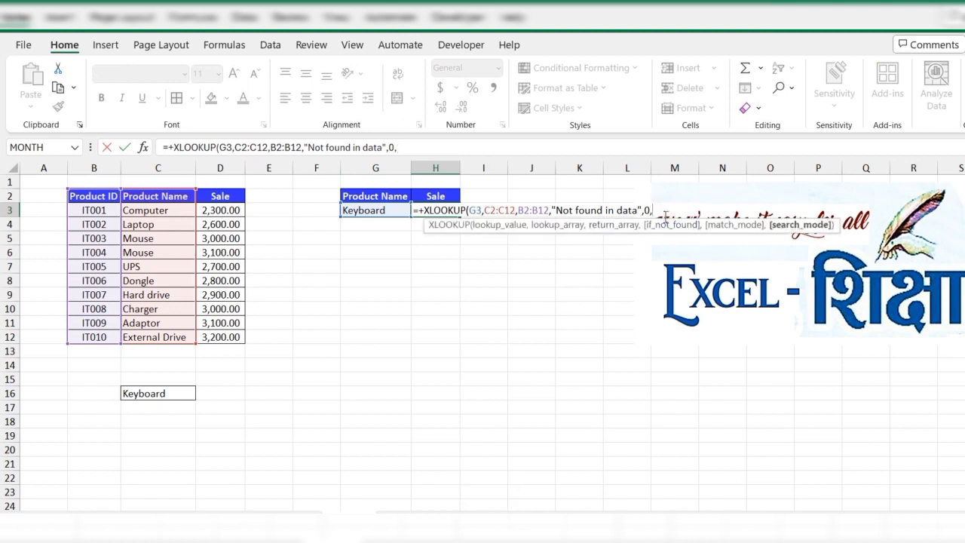
{"action": "key", "text": "BackSpace"}
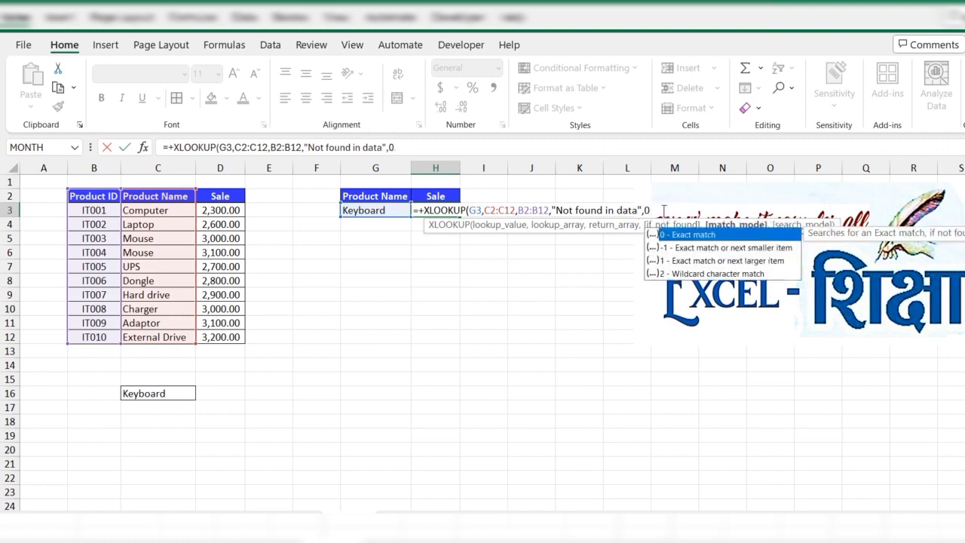
{"action": "left_click", "coordinate": [691, 275]}
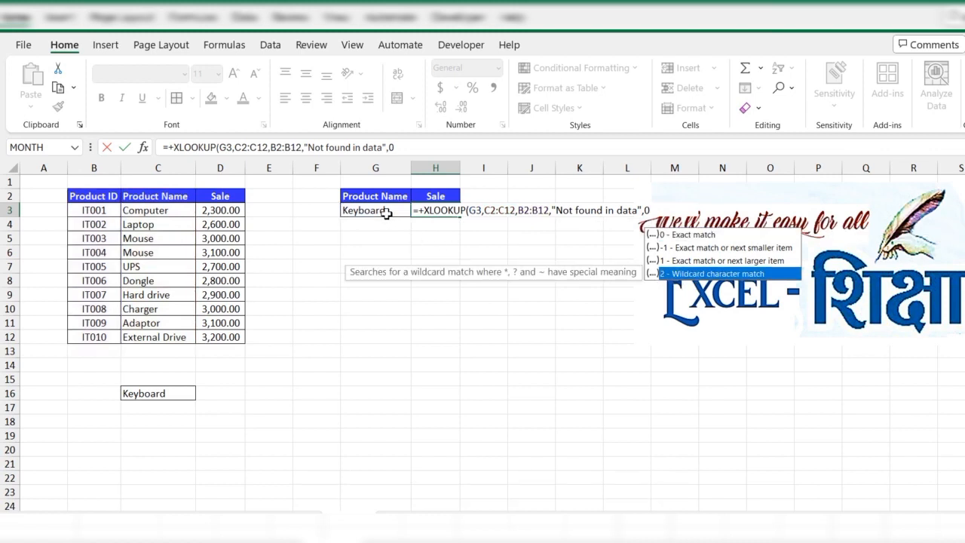
{"action": "key", "text": "BackSpace"}
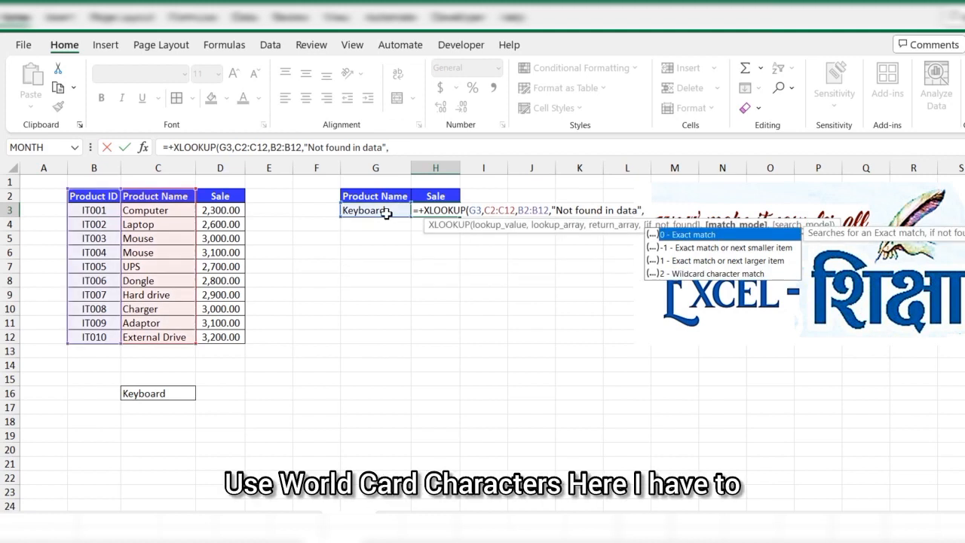
{"action": "type", "text": "2"}
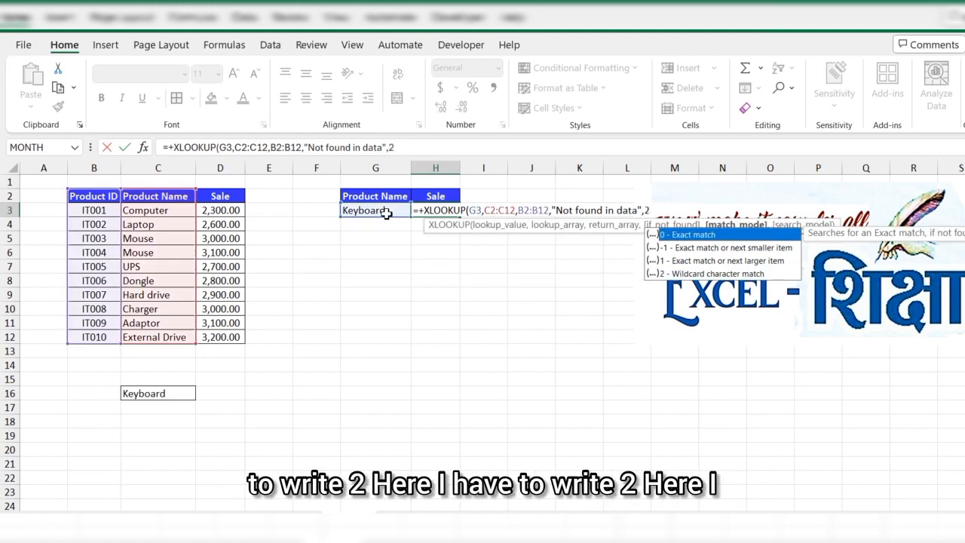
{"action": "type", "text": ")"}
{"action": "key", "text": "Return"}
{"action": "key", "text": "Up"}
Step: Replace the lookup product name in G3 with the wildcard pattern K*
{"action": "left_click", "coordinate": [386, 214]}
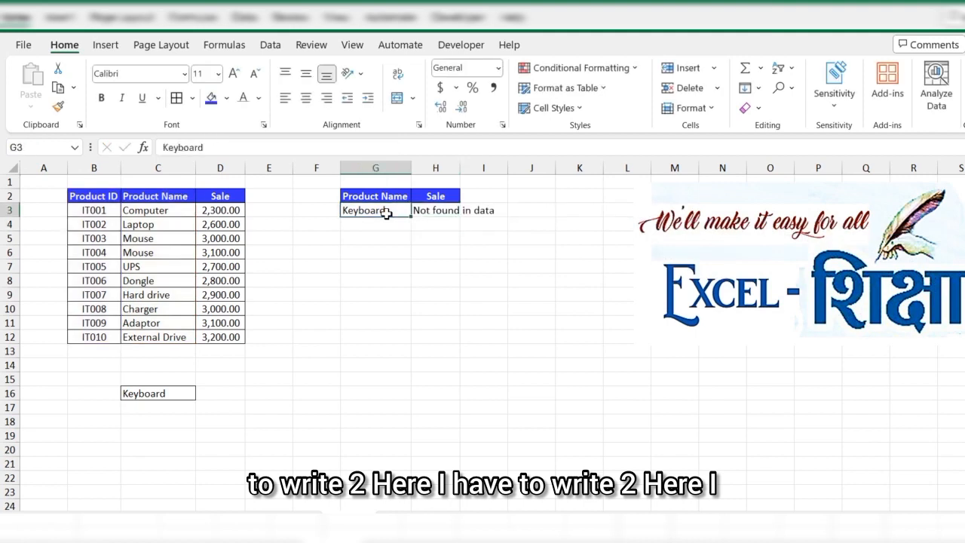
{"action": "double_click", "coordinate": [386, 214]}
{"action": "key", "text": "shift+Left"}
{"action": "key", "text": "shift+Left"}
{"action": "key", "text": "shift+Left"}
{"action": "key", "text": "shift+Left"}
{"action": "key", "text": "shift+Left"}
{"action": "key", "text": "shift+Left"}
{"action": "key", "text": "shift+Left"}
{"action": "key", "text": "shift+Left"}
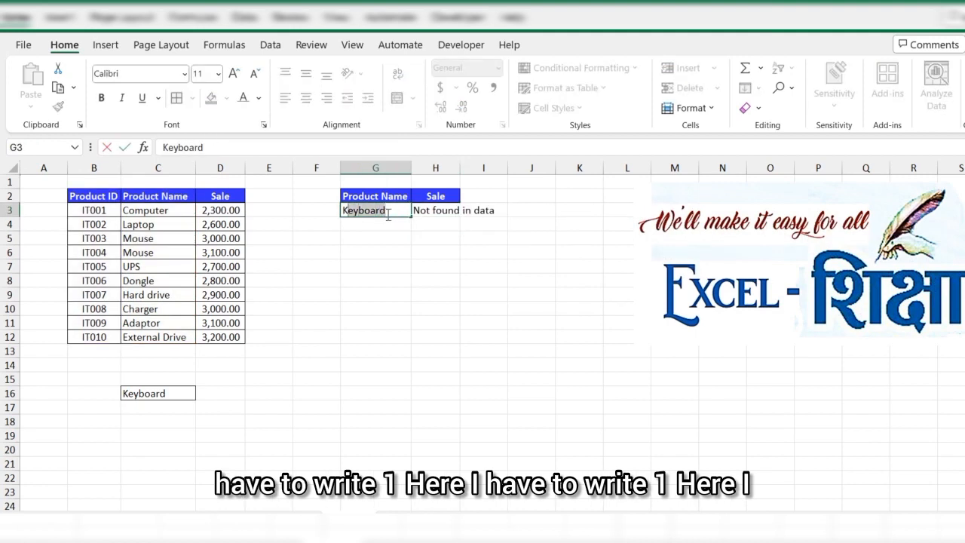
{"action": "type", "text": "*"}
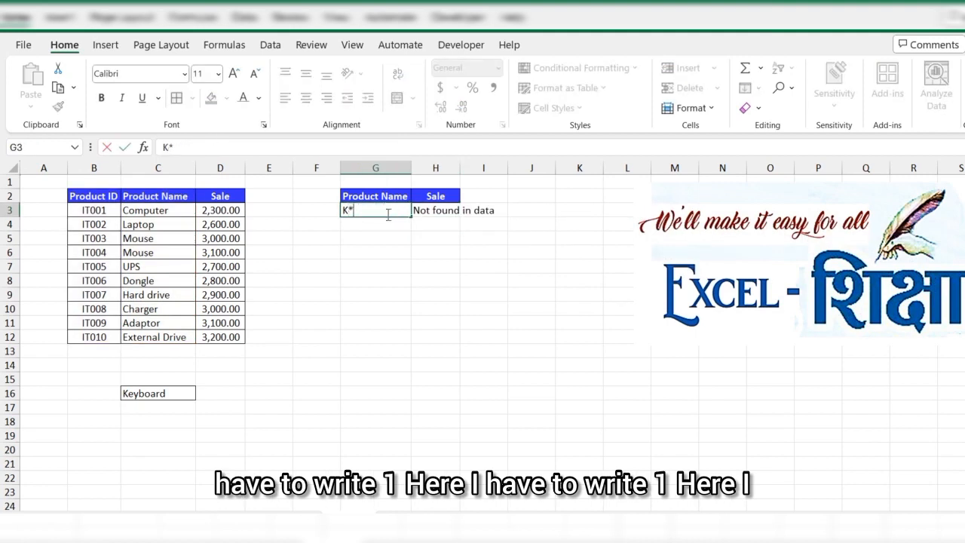
{"action": "key", "text": "Return"}
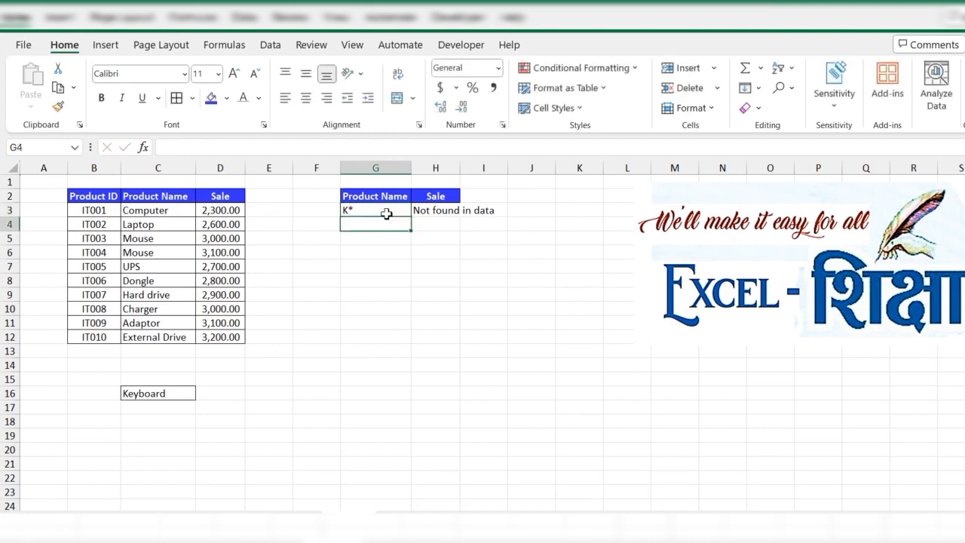
Step: Examine the product table for names that start with K
{"action": "key", "text": "Left"}
{"action": "key", "text": "Left"}
{"action": "key", "text": "Left"}
{"action": "key", "text": "Left"}
{"action": "key", "text": "Down"}
{"action": "key", "text": "Down"}
{"action": "key", "text": "Down"}
{"action": "key", "text": "Down"}
{"action": "key", "text": "Down"}
{"action": "key", "text": "Down"}
{"action": "key", "text": "Down"}
{"action": "key", "text": "Right"}
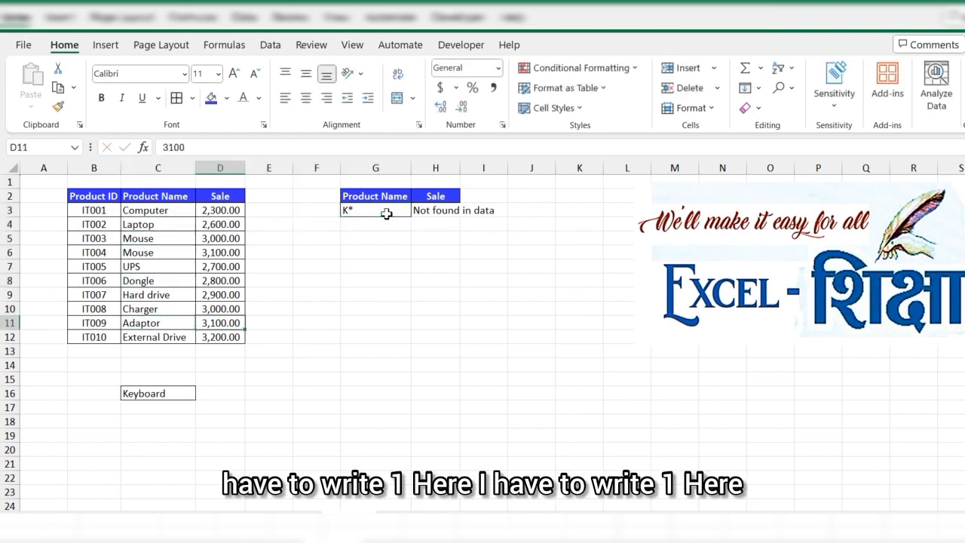
{"action": "key", "text": "Right"}
{"action": "key", "text": "Right"}
{"action": "key", "text": "Right"}
{"action": "key", "text": "Up"}
{"action": "key", "text": "Left"}
{"action": "key", "text": "Up"}
{"action": "key", "text": "Up"}
{"action": "key", "text": "Up"}
{"action": "key", "text": "Up"}
{"action": "key", "text": "Up"}
{"action": "key", "text": "Up"}
Step: Set the lookup value in G3 to the wildcard pattern C*
{"action": "left_click", "coordinate": [386, 214]}
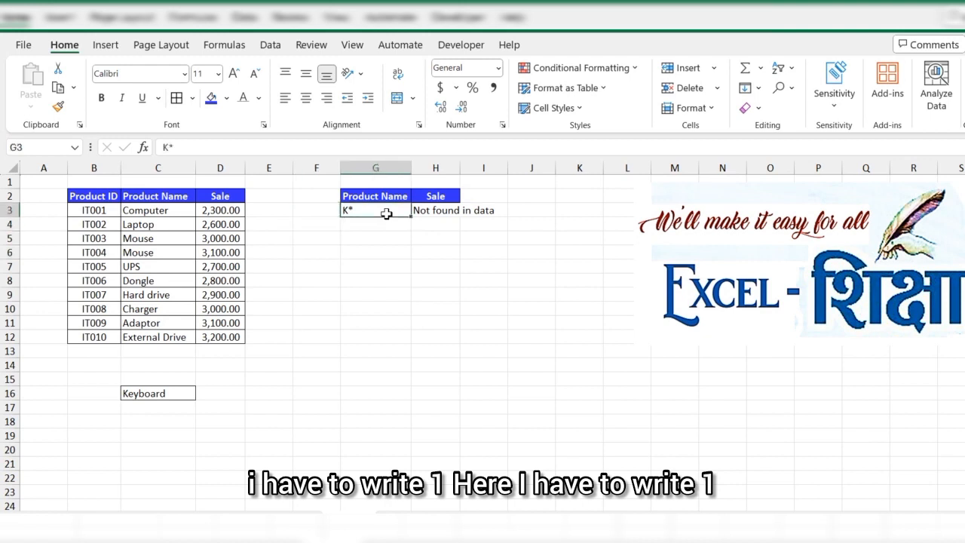
{"action": "type", "text": "C*"}
{"action": "key", "text": "Tab"}
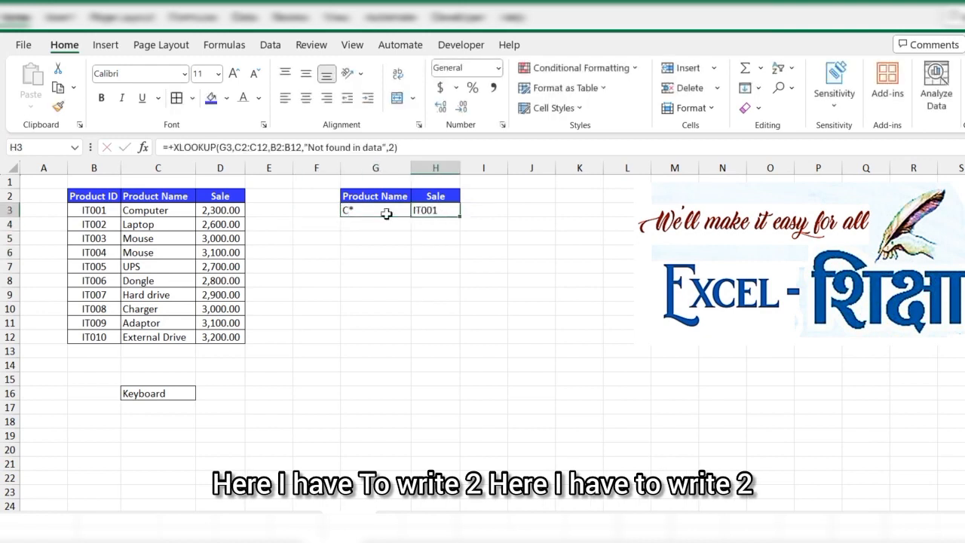
Step: Compare the C* lookup result with the product ID and name in the table's first data row
{"action": "key", "text": "Left"}
{"action": "key", "text": "Left"}
{"action": "key", "text": "Left"}
{"action": "key", "text": "Left"}
{"action": "key", "text": "Left"}
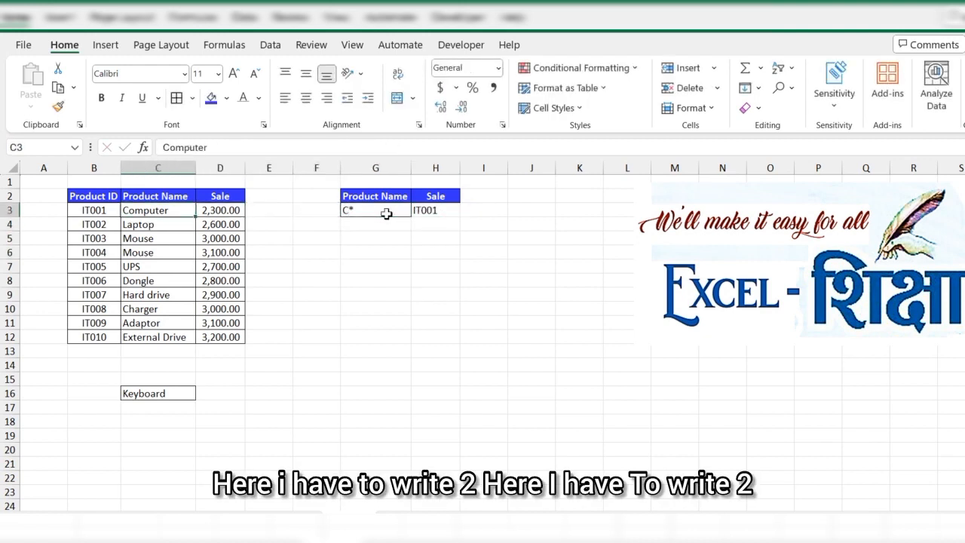
{"action": "key", "text": "Left"}
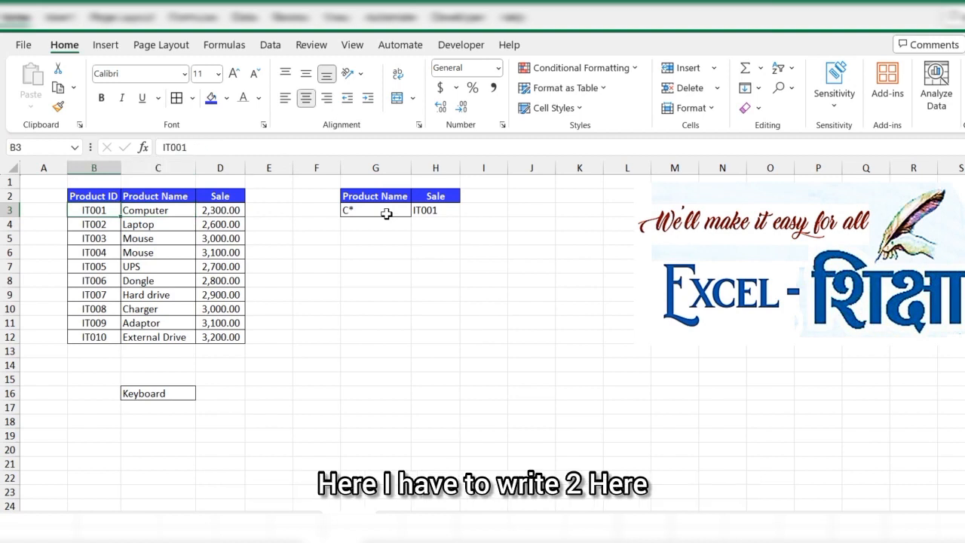
{"action": "key", "text": "Right"}
{"action": "key", "text": "Right"}
{"action": "key", "text": "Down"}
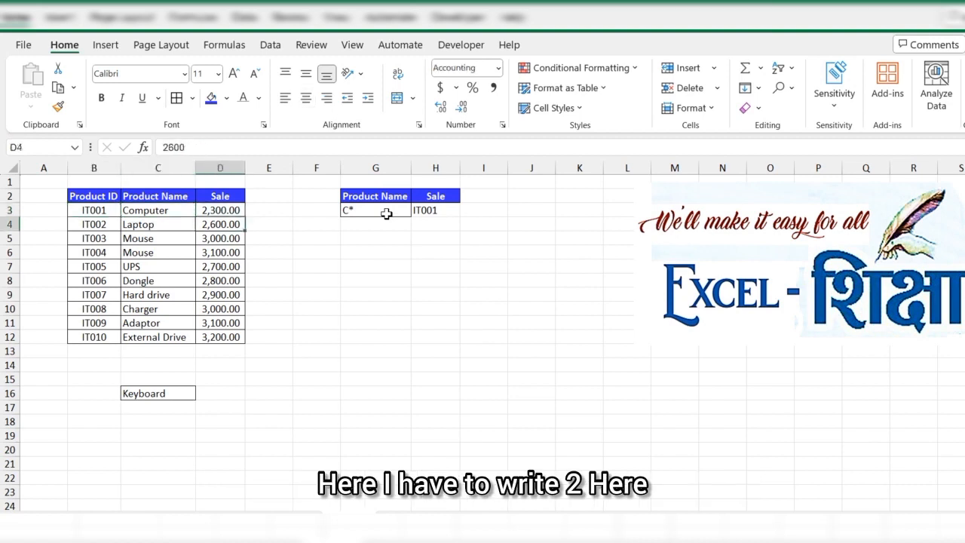
{"action": "key", "text": "Down"}
{"action": "key", "text": "Right"}
{"action": "key", "text": "Right"}
{"action": "key", "text": "Right"}
{"action": "key", "text": "Up"}
{"action": "key", "text": "Up"}
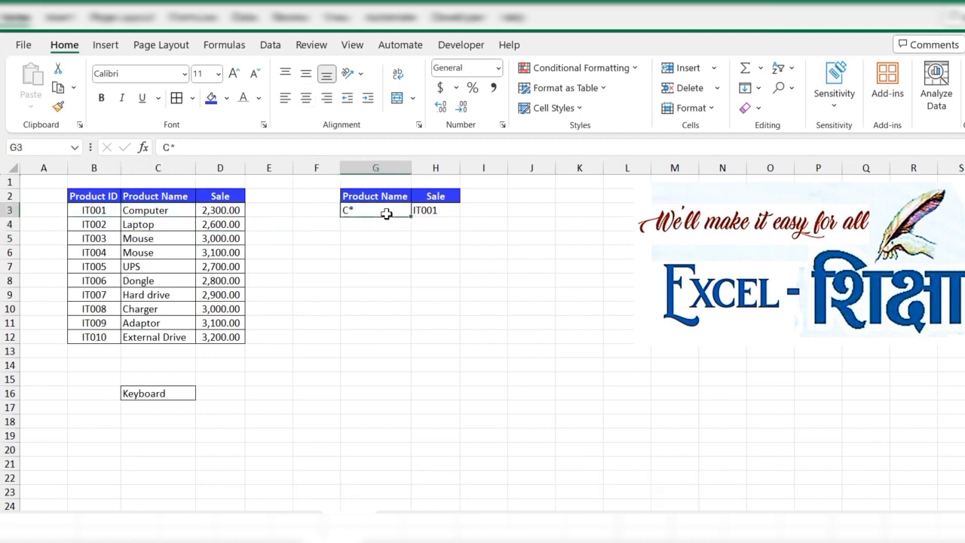
Step: Change the wildcard pattern in G3 to U*
{"action": "double_click", "coordinate": [388, 214]}
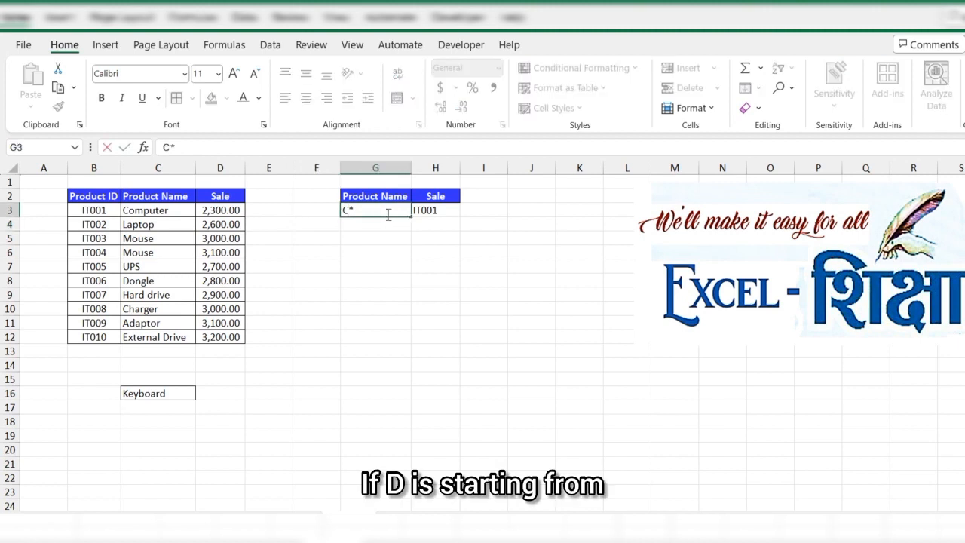
{"action": "key", "text": "BackSpace"}
{"action": "type", "text": "U"}
{"action": "key", "text": "Tab"}
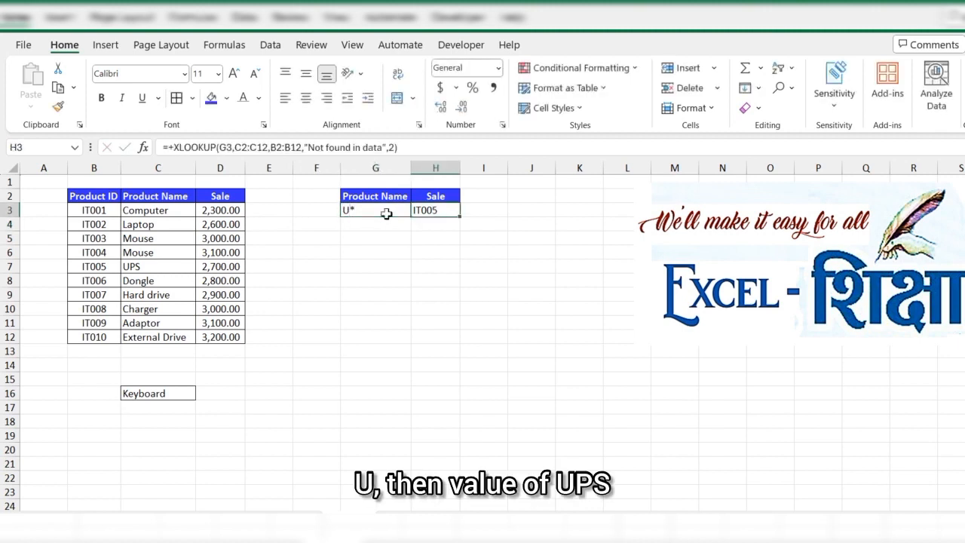
Step: Change the wildcard pattern in G3 to D* and review the XLOOKUP formula in H3
{"action": "left_click", "coordinate": [345, 212]}
{"action": "key", "text": "F2"}
{"action": "key", "text": "shift+Right"}
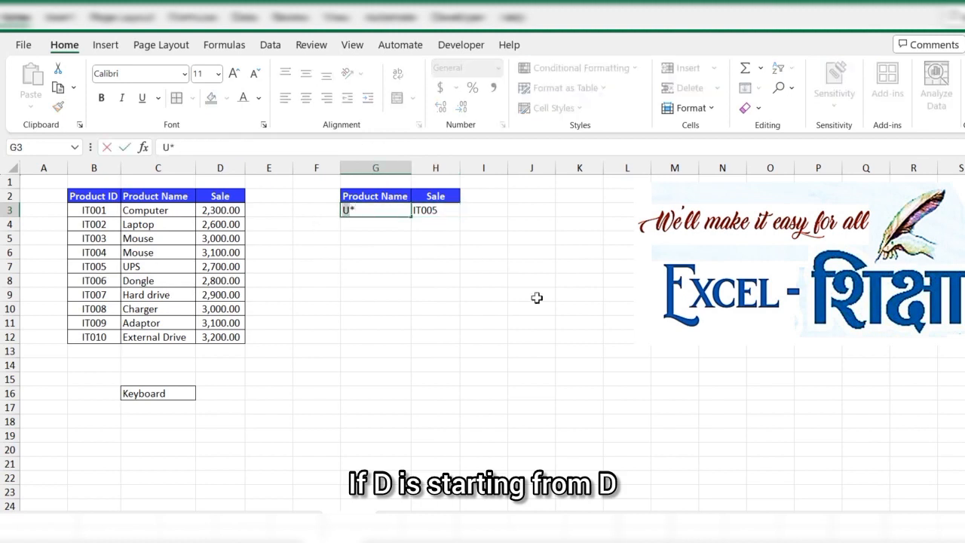
{"action": "type", "text": "D"}
{"action": "key", "text": "Return"}
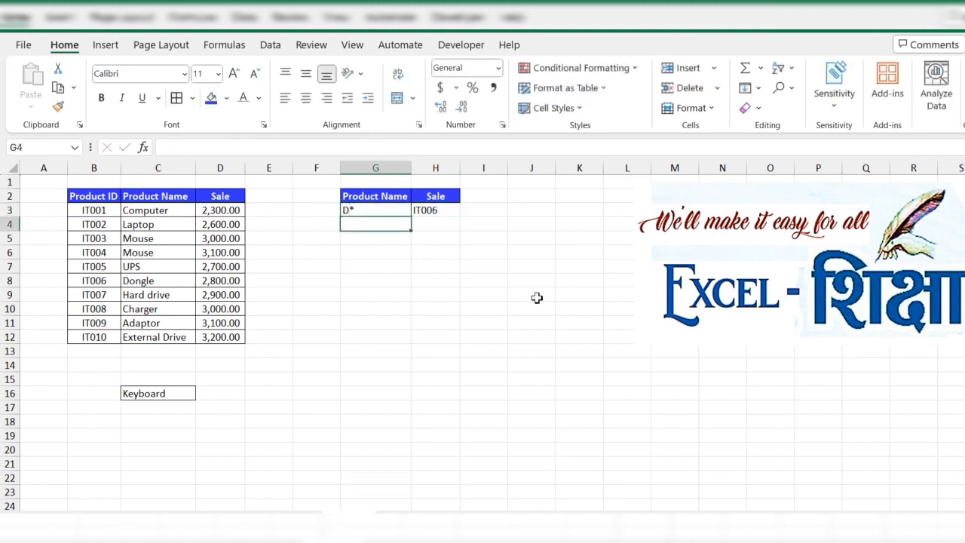
{"action": "key", "text": "Up"}
{"action": "key", "text": "Right"}
{"action": "key", "text": "F2"}
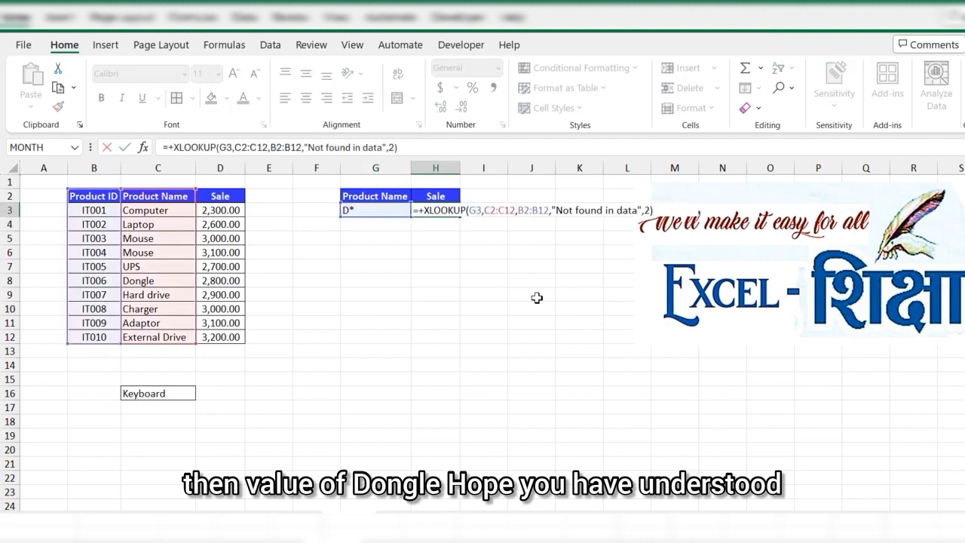
{"action": "left_click", "coordinate": [427, 301]}
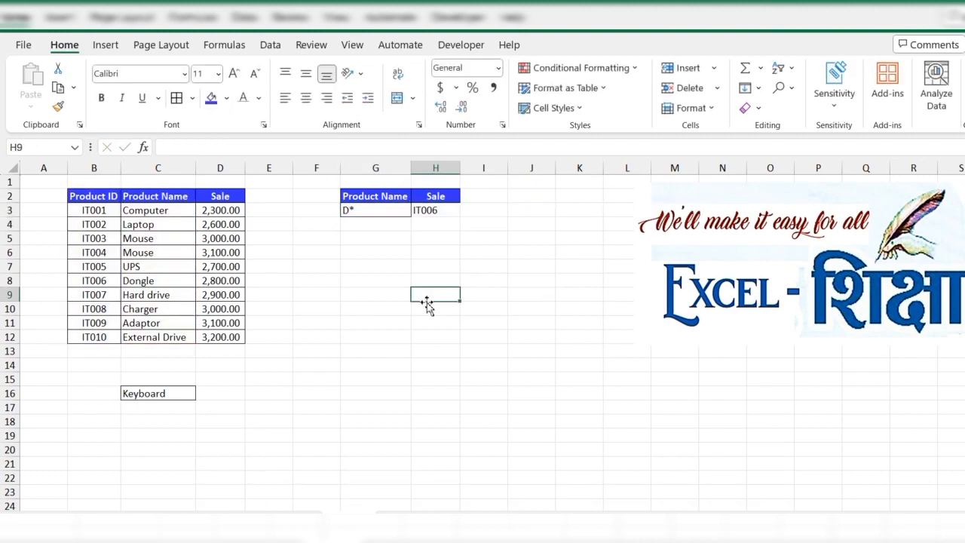